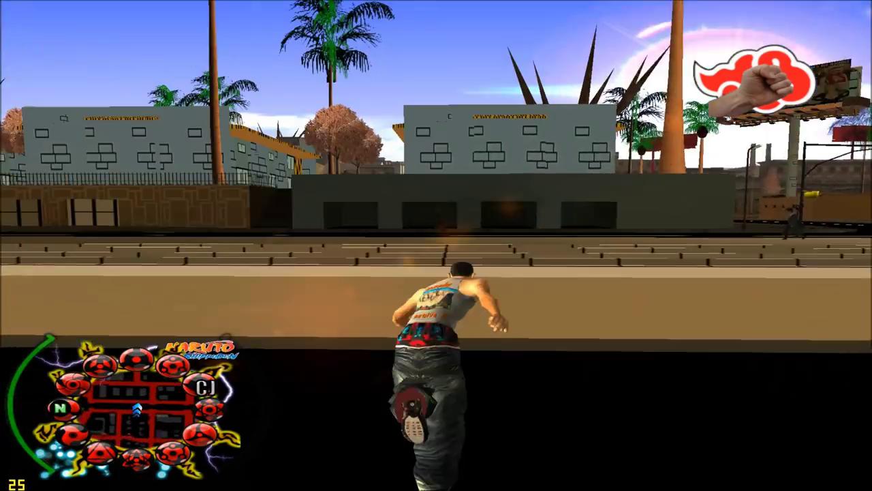
key("w")
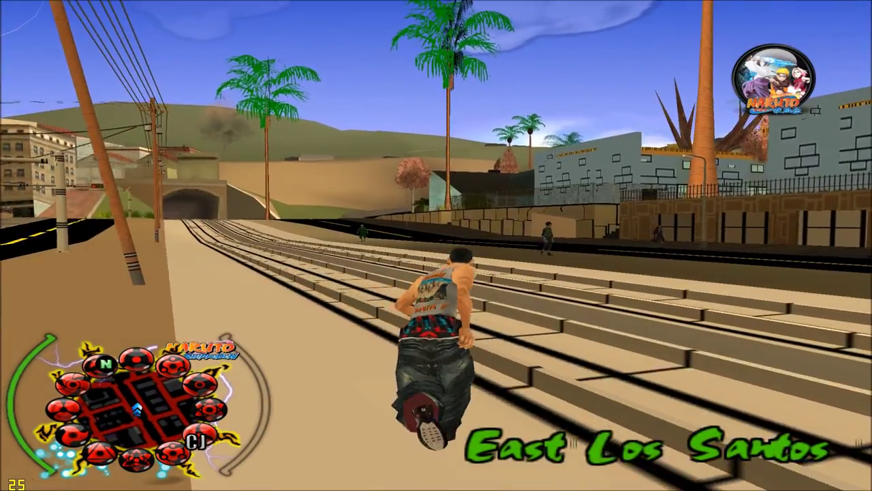
key("w")
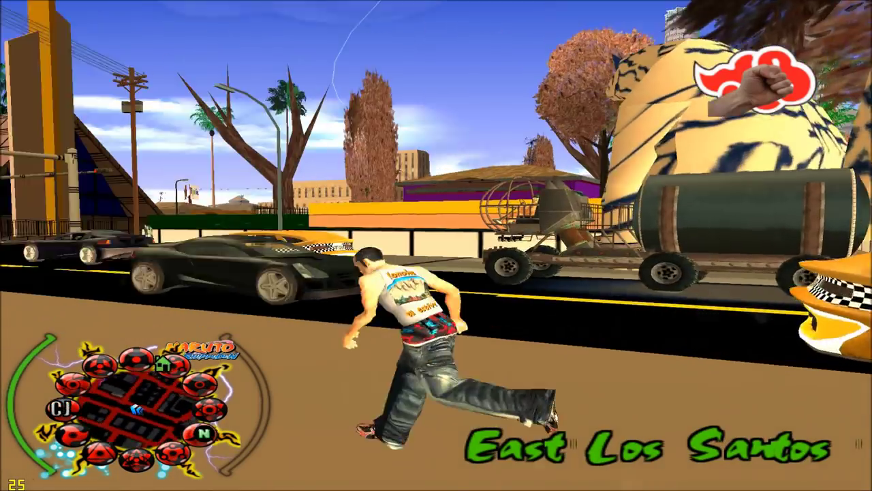
key("w")
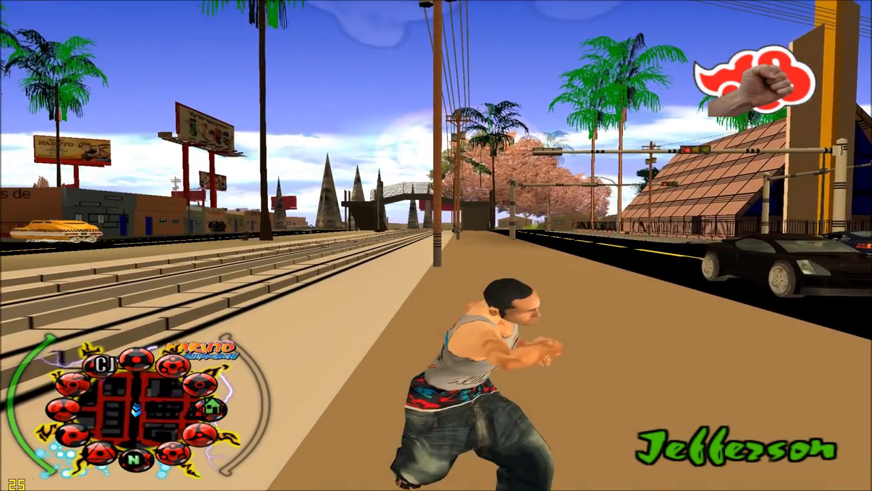
left_click(437, 245)
left_click(436, 246)
left_click(436, 245)
left_click(437, 245)
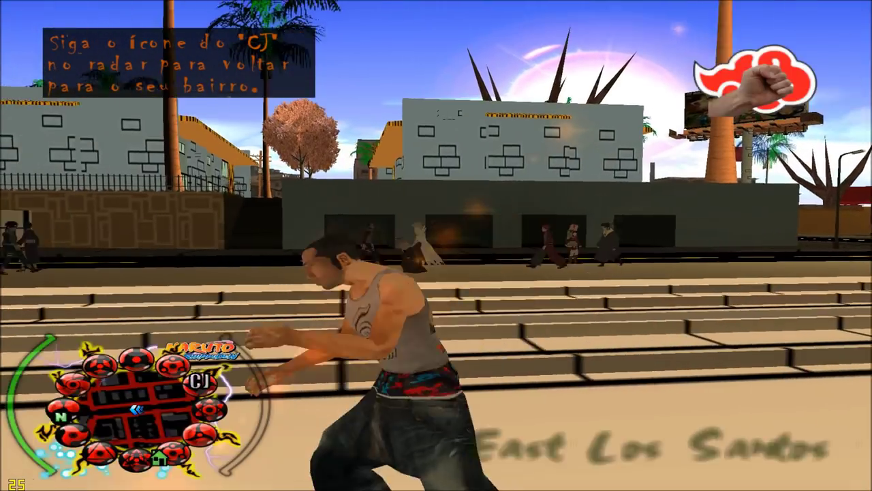
left_click(436, 246)
left_click(437, 245)
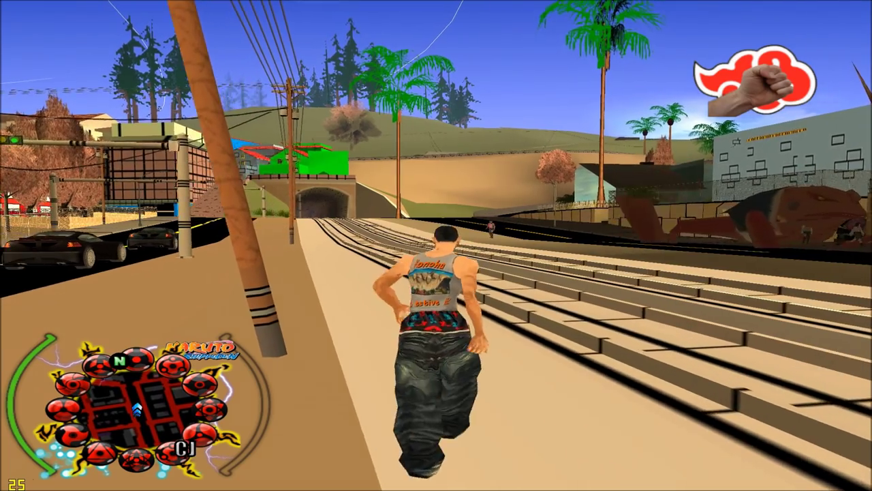
key("w")
key("w")
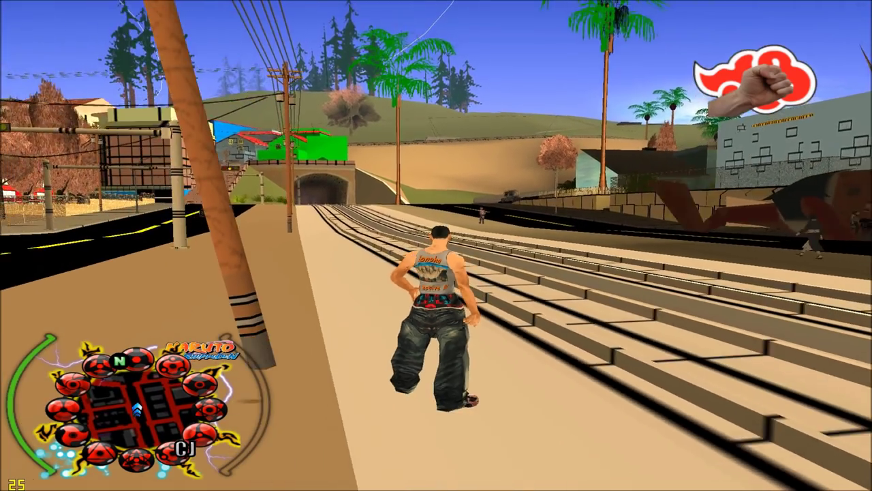
key("a")
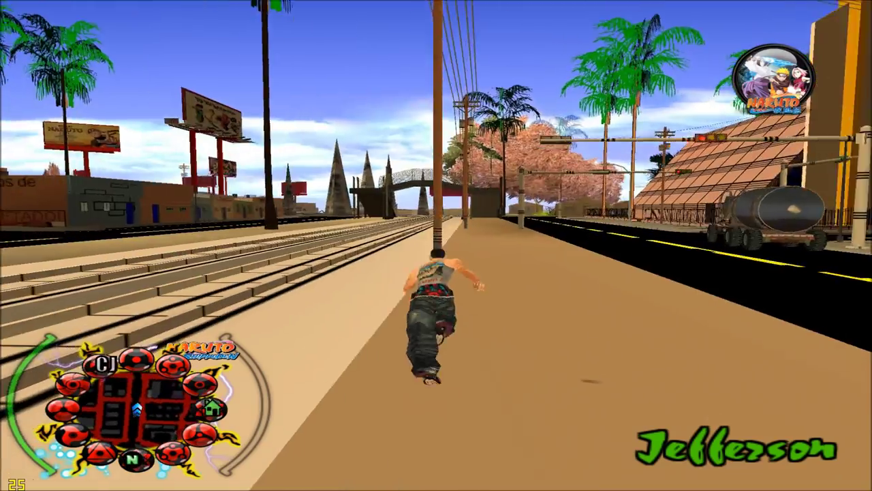
key("d")
key("a")
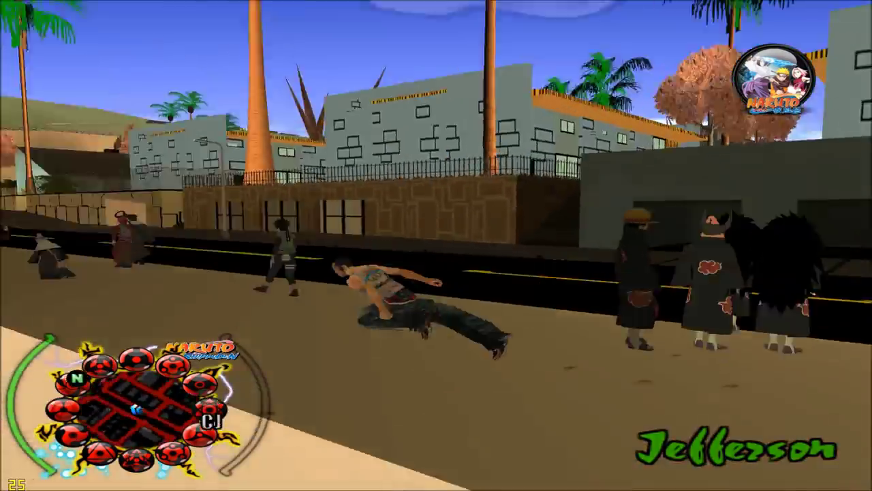
key("s")
key("d")
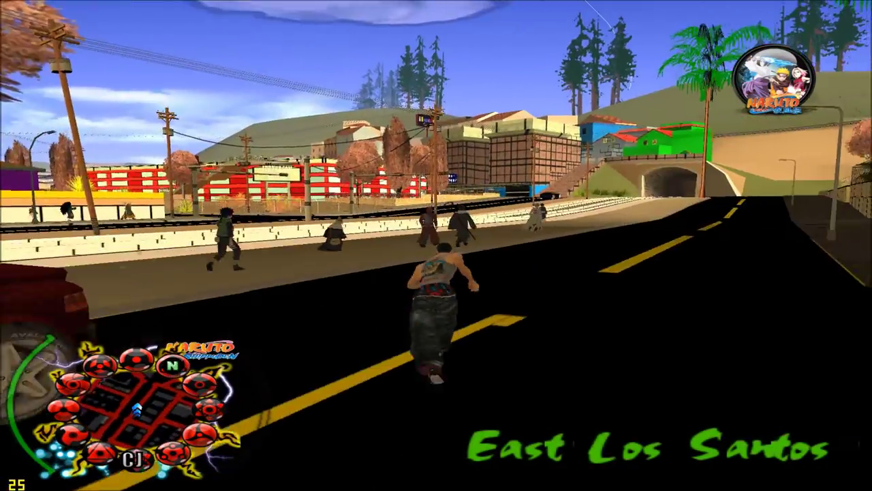
key("w")
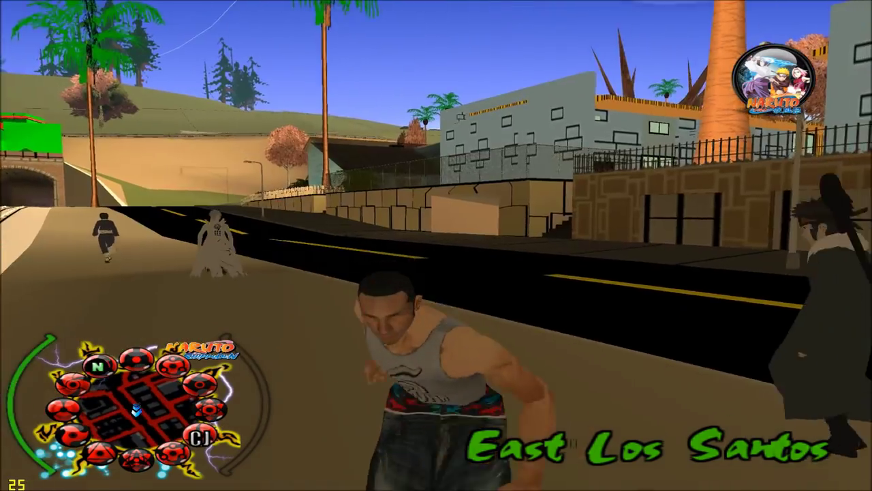
key("d")
key("w")
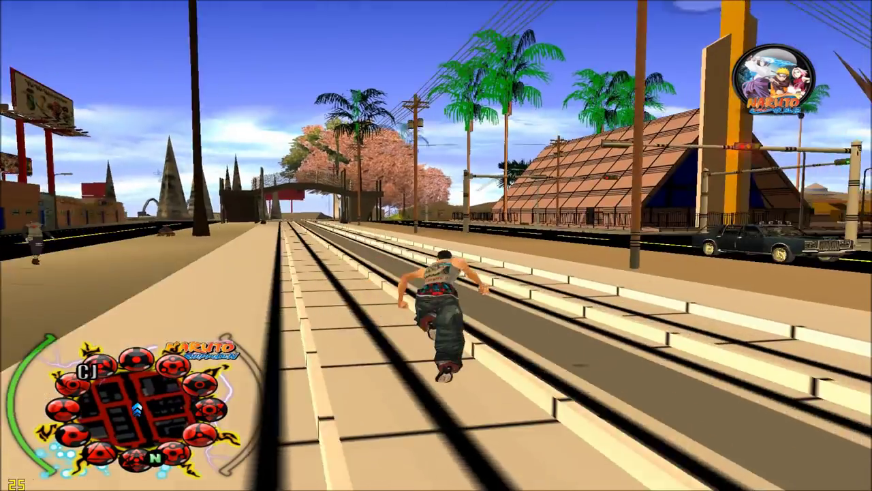
key("w")
key("d")
key("e")
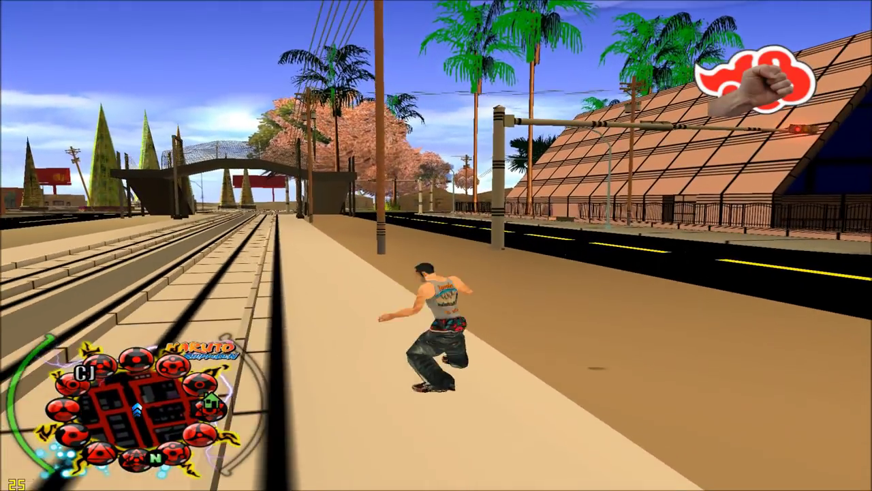
key("d")
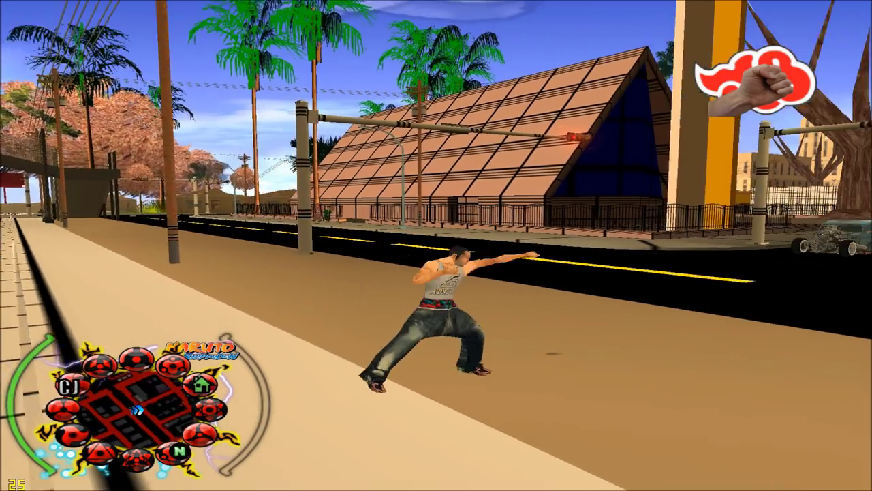
key("w")
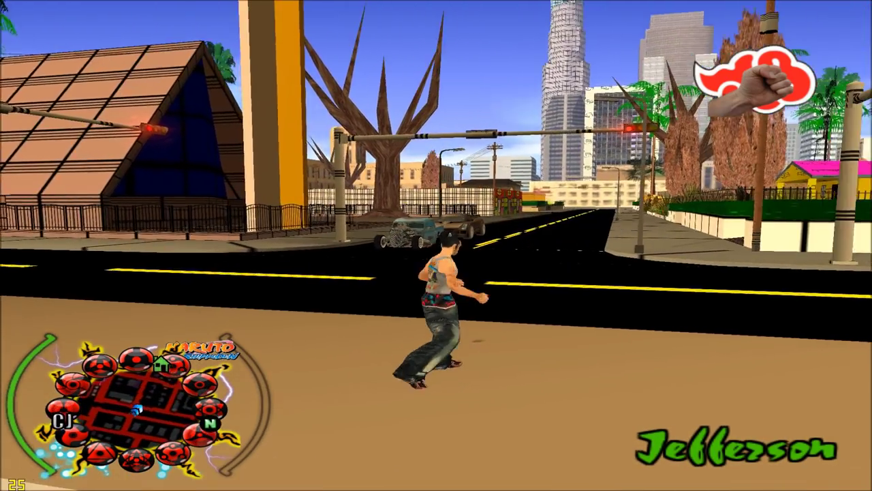
key("s")
key("w")
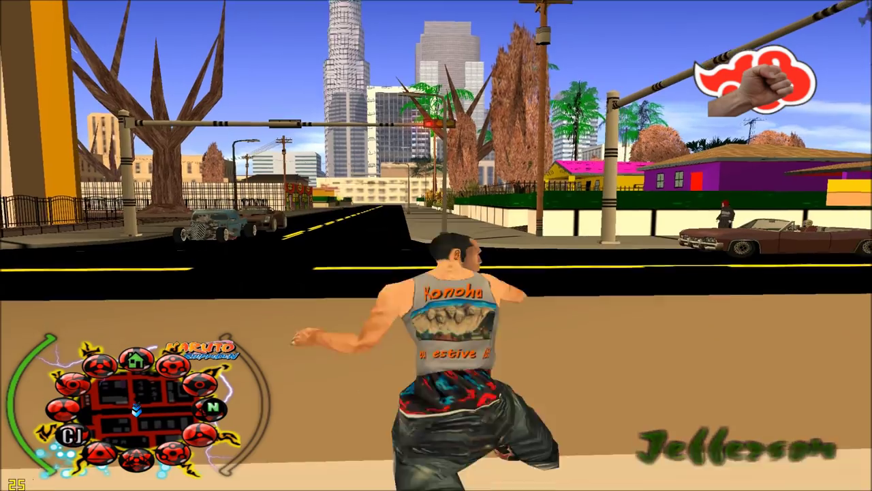
key("s")
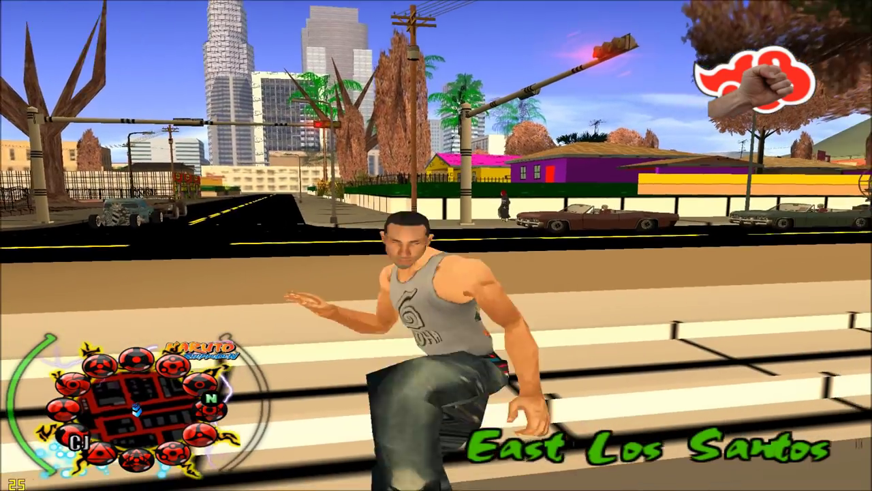
key("d")
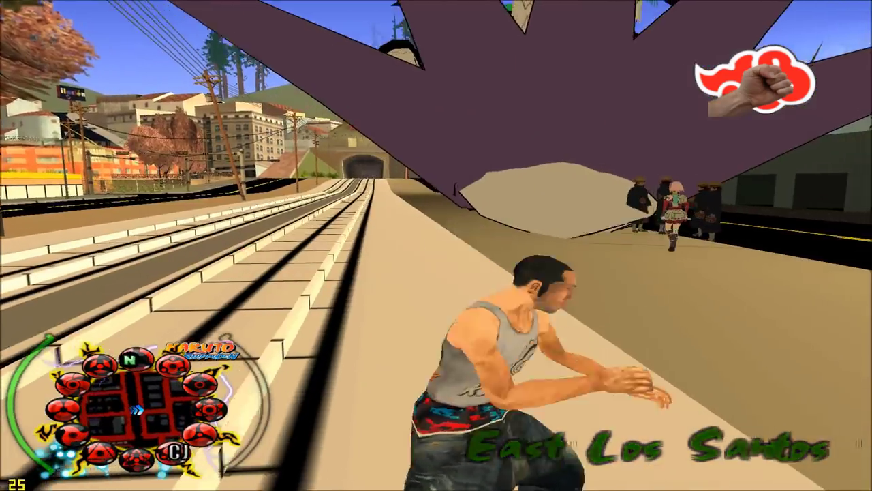
key("w")
key("a")
Quit the game and close the gta_sa.exe program
key("Escape")
key("Return")
key("Up")
key("Return")
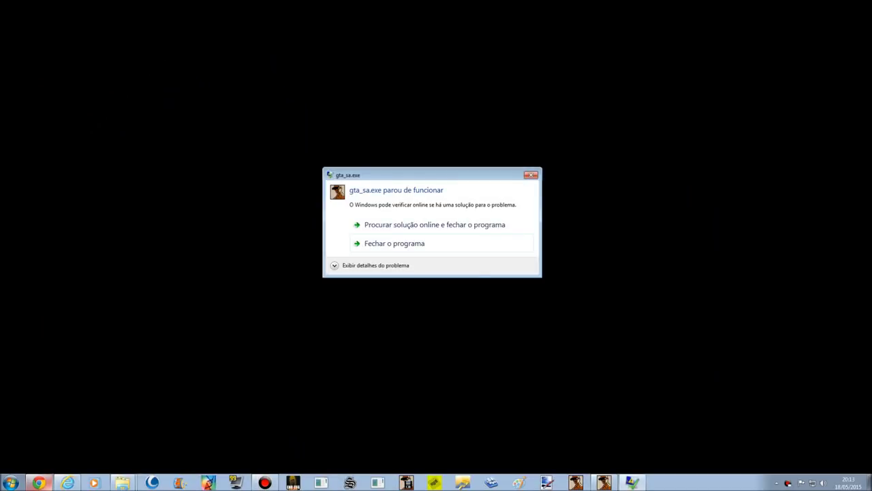
left_click(483, 247)
Open the game's modloader folder and view the modloader configuration file in Notepad
double_click(681, 156)
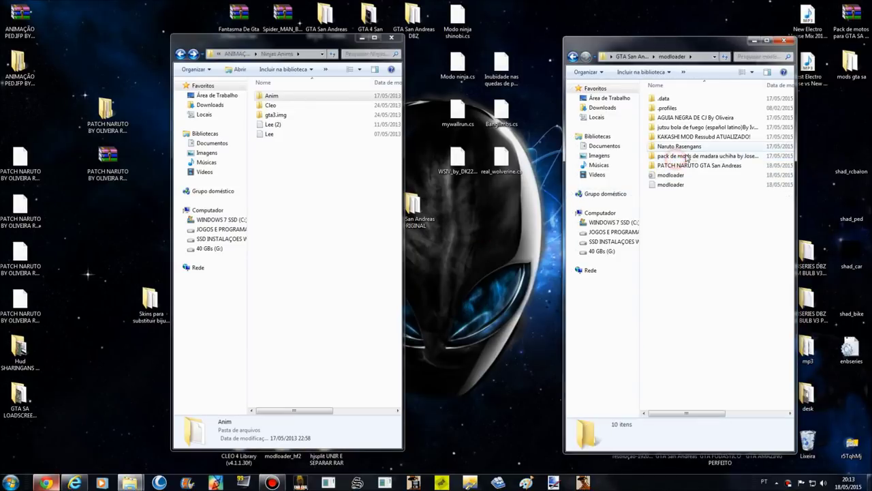
left_click_drag(690, 172, 699, 198)
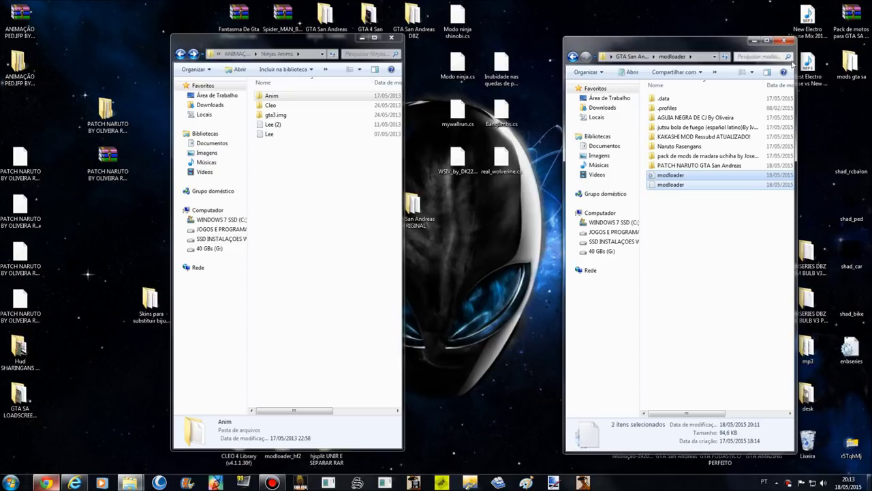
left_click(687, 176)
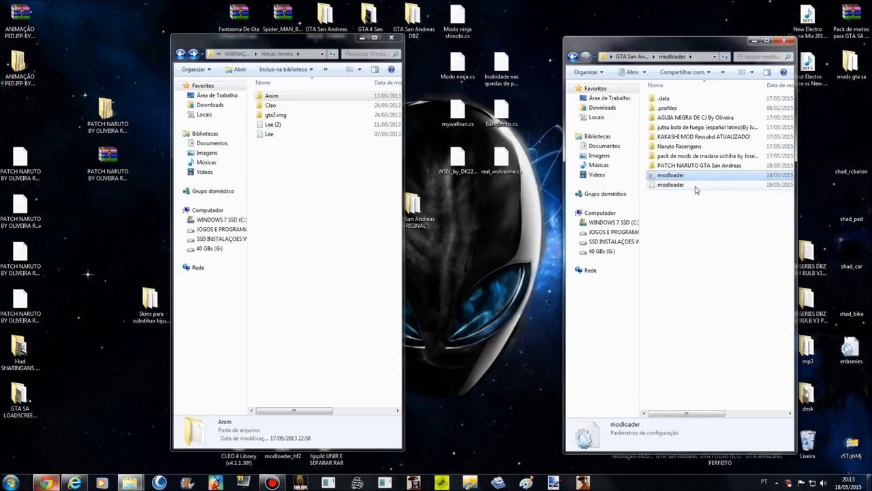
mouse_move(697, 197)
left_mouse_down()
mouse_move(709, 199)
mouse_move(690, 188)
left_mouse_up()
left_click(680, 252)
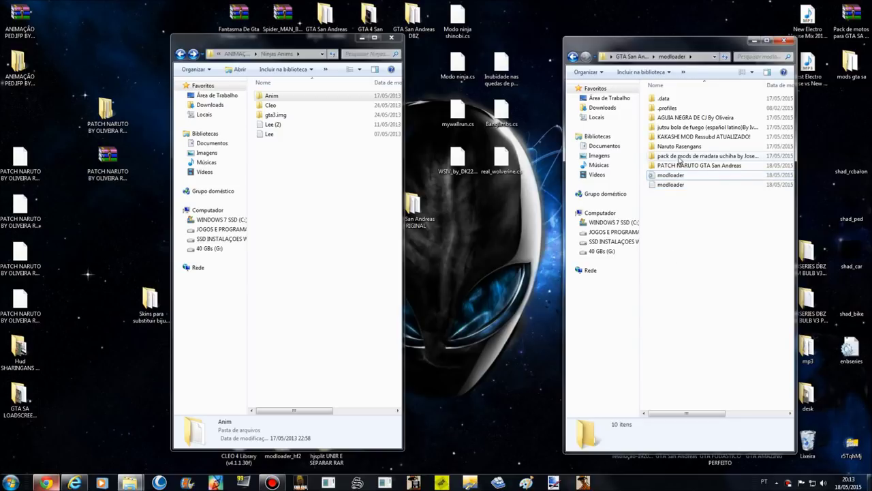
double_click(703, 184)
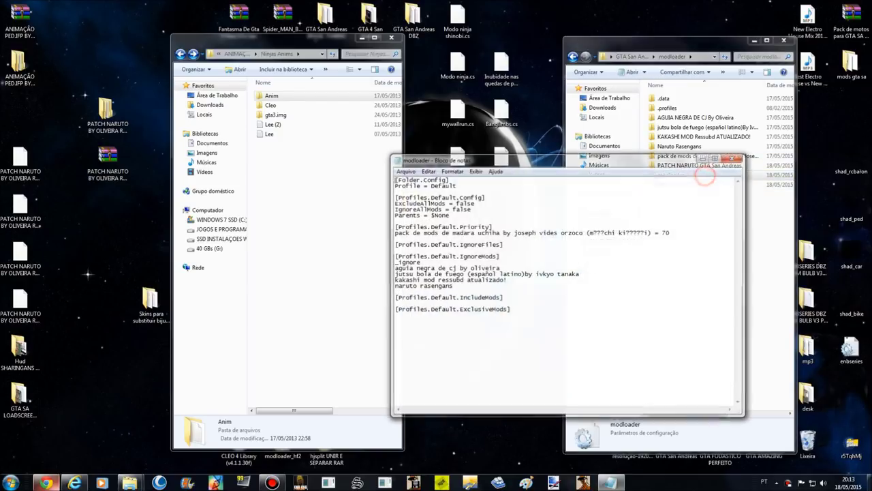
left_click(740, 158)
Open the modloader text log and examine its entries for the scanned mod files, including the Kakashi and Rasengans ones
double_click(705, 175)
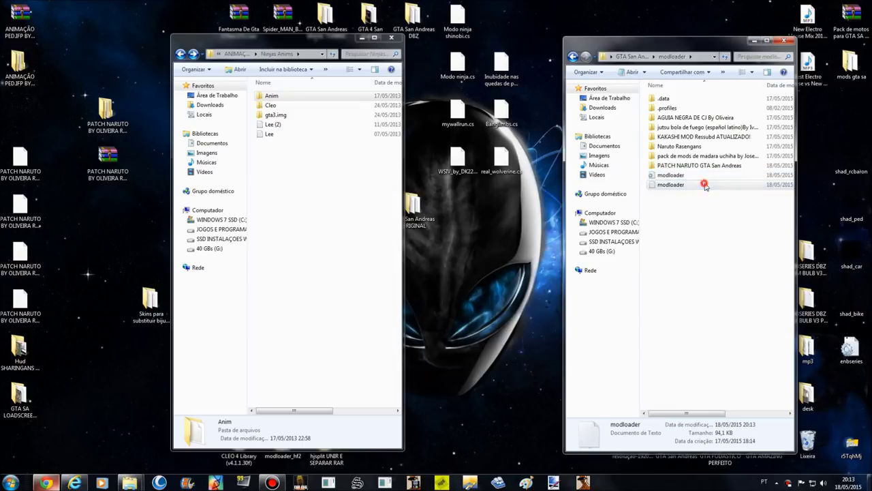
scroll(565, 286, "down", 3)
scroll(566, 287, "down", 1)
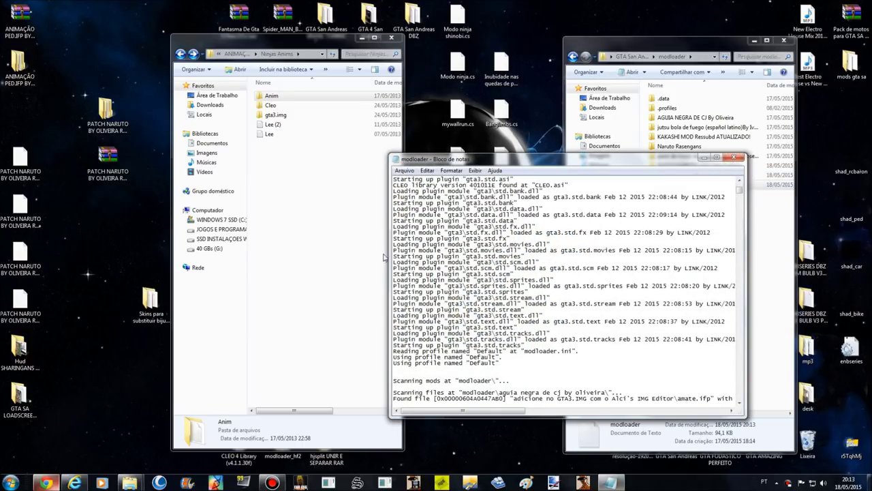
scroll(394, 253, "down", 5)
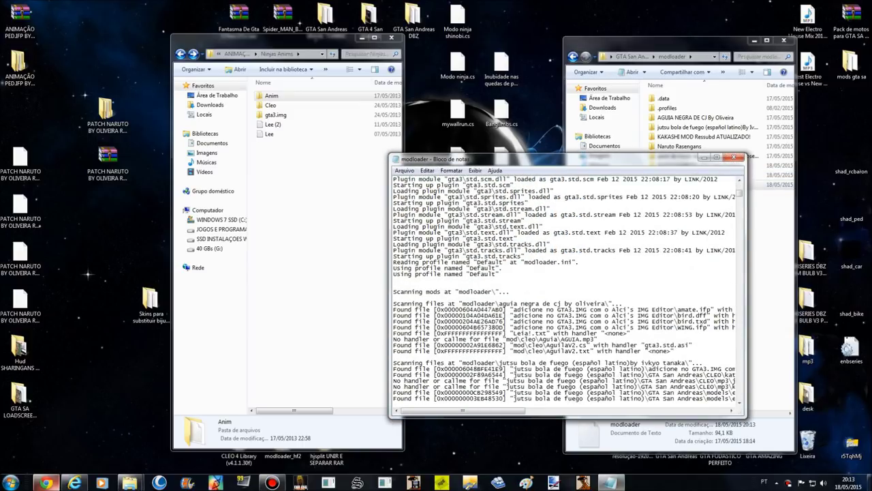
scroll(564, 288, "down", 12)
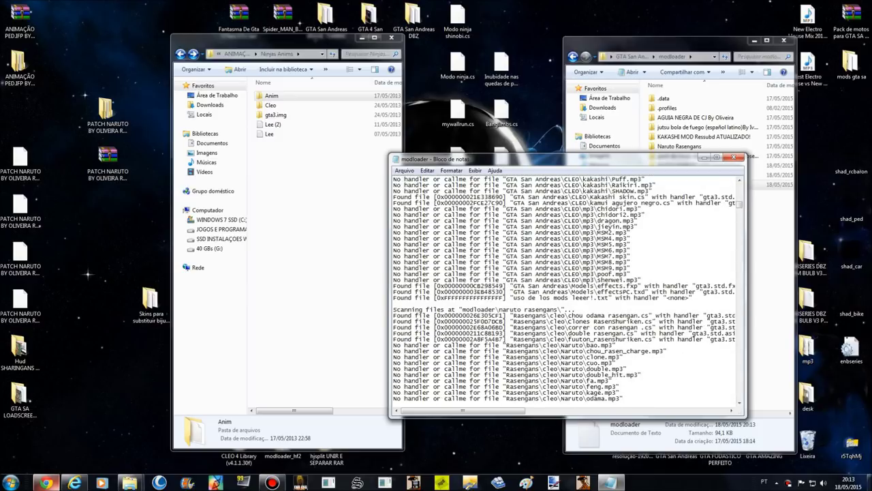
left_click_drag(629, 244, 576, 244)
left_click_drag(692, 298, 577, 298)
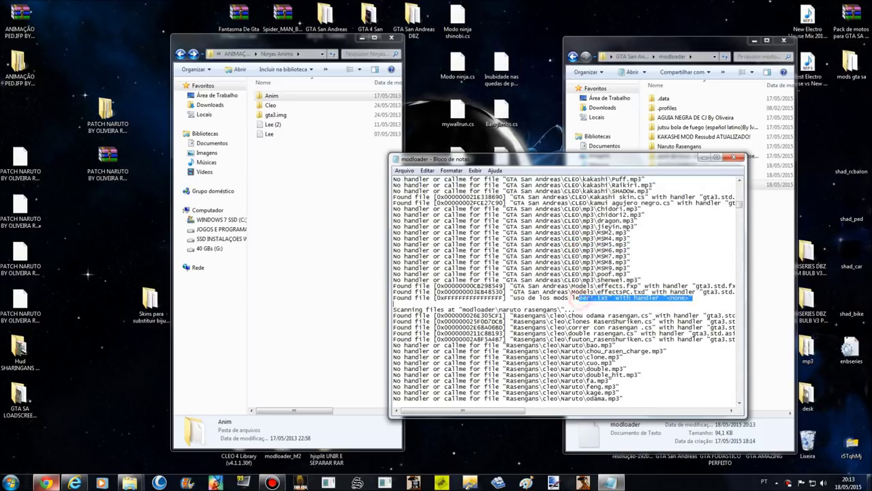
scroll(577, 298, "down", 20)
scroll(564, 288, "up", 12)
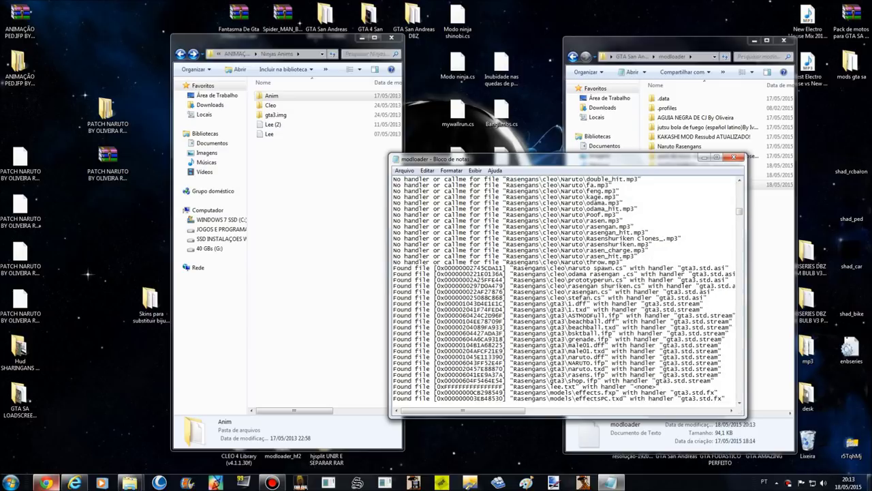
left_click_drag(505, 232, 634, 232)
left_click(694, 297)
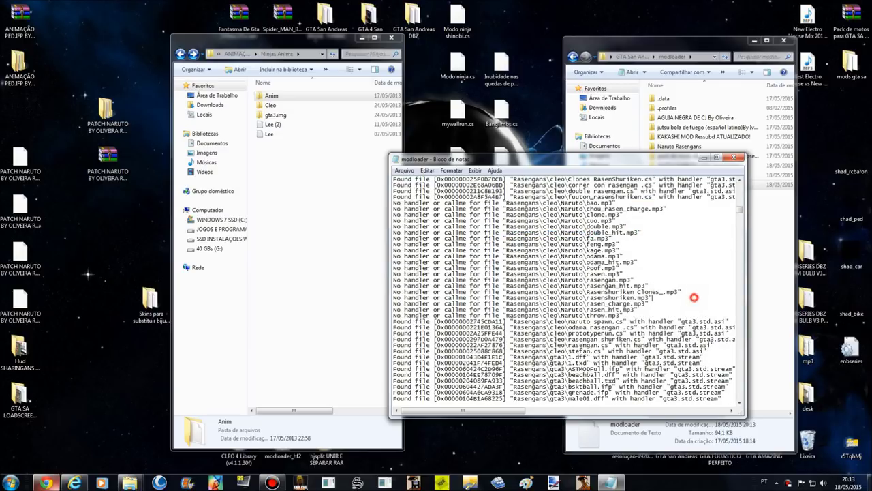
left_click(740, 159)
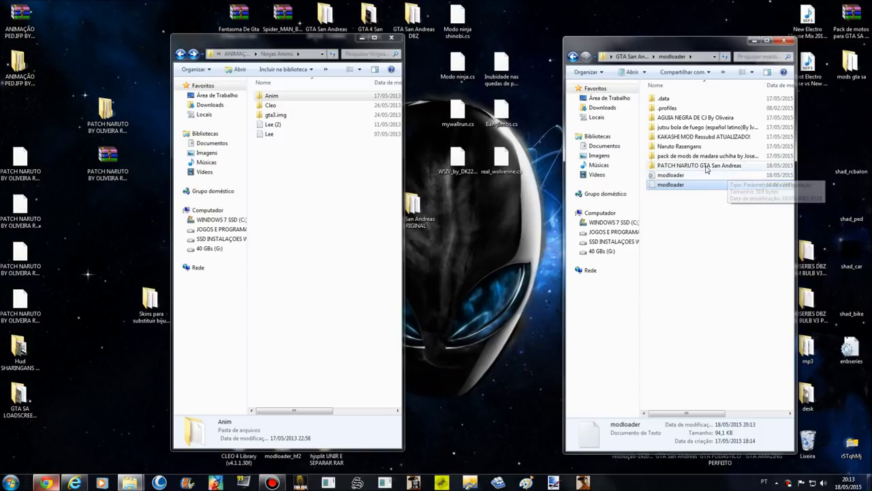
Look inside the PATCH NARUTO GTA San Andreas mod folder and open the anim folder in the GTA San Andreas NARUTO directory
double_click(705, 164)
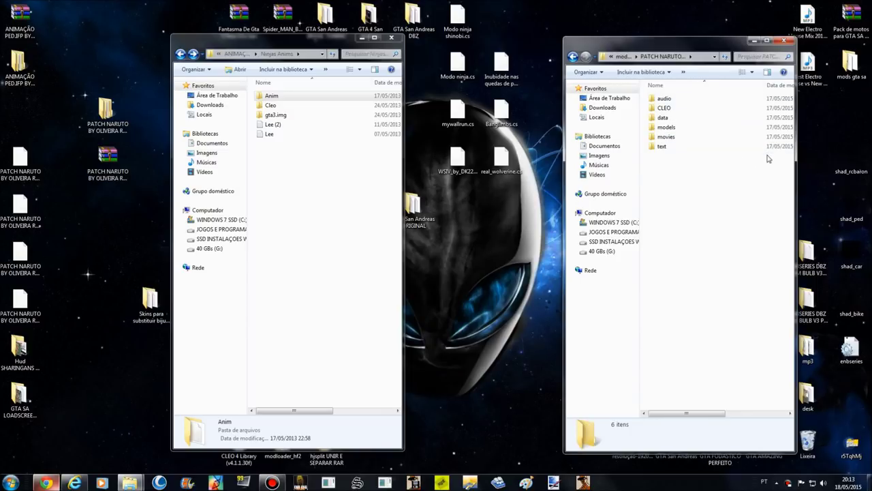
left_click(673, 98)
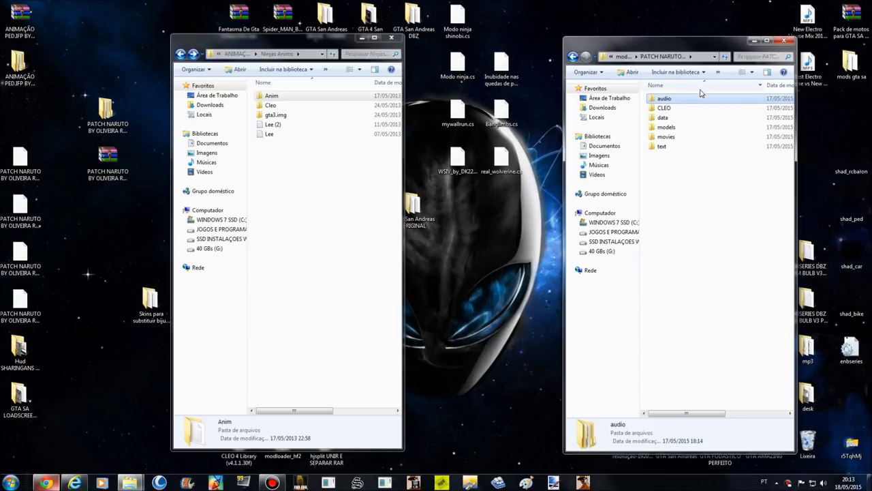
left_click(574, 57)
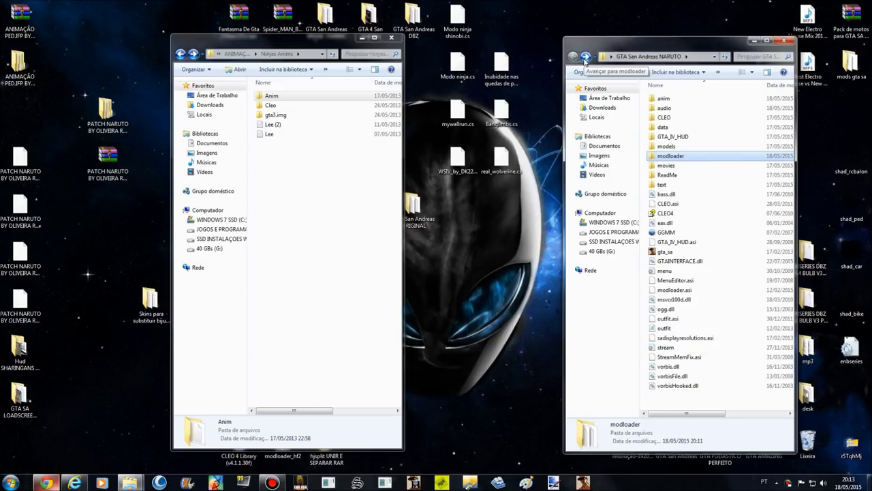
double_click(665, 99)
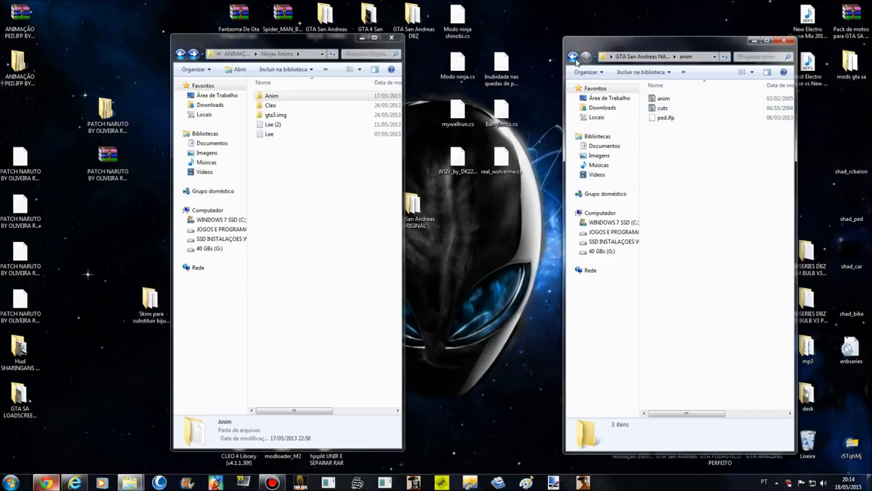
Open the game's modloader folder, select the two modloader files and return to the GTA San Andreas NARUTO folder
left_click(573, 57)
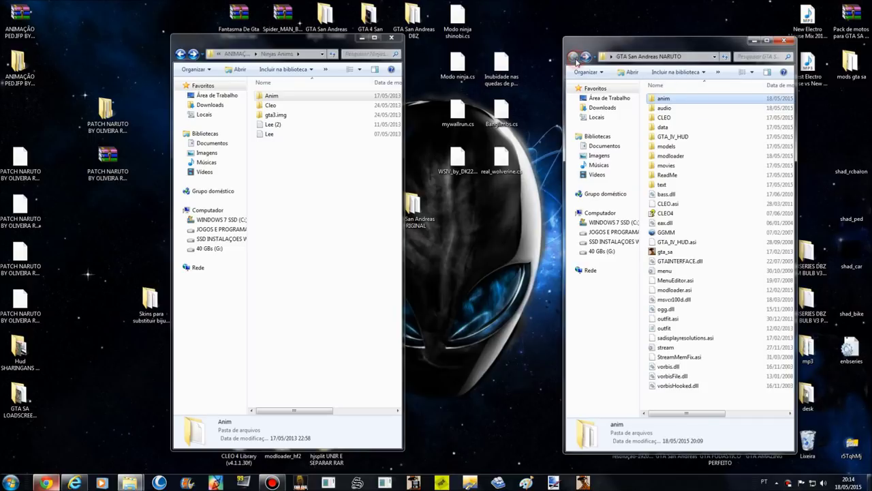
double_click(695, 157)
left_click(690, 176)
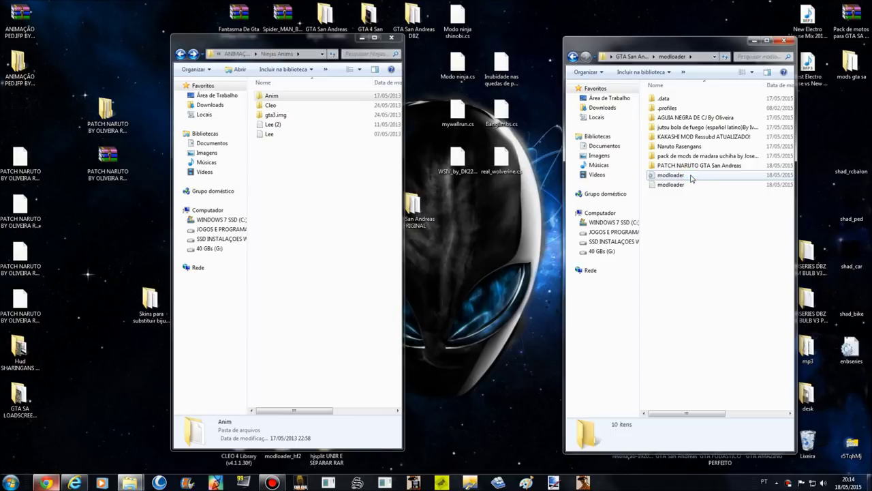
left_click(696, 185)
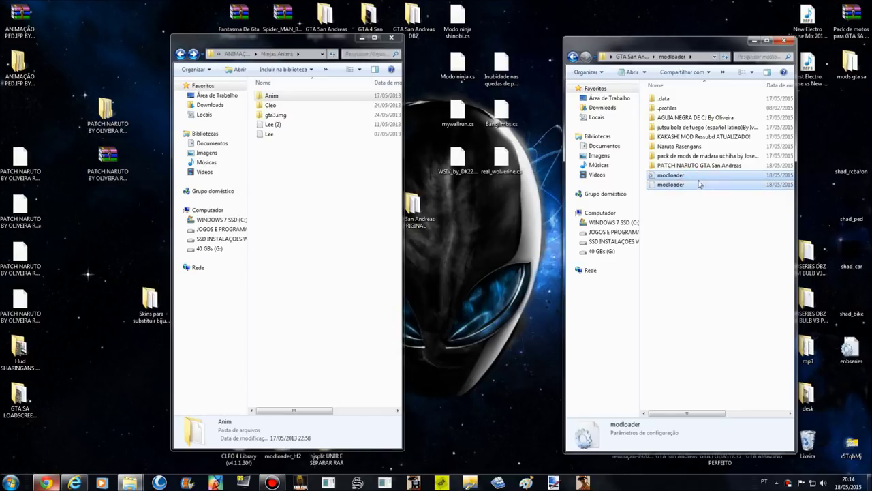
left_click(575, 57)
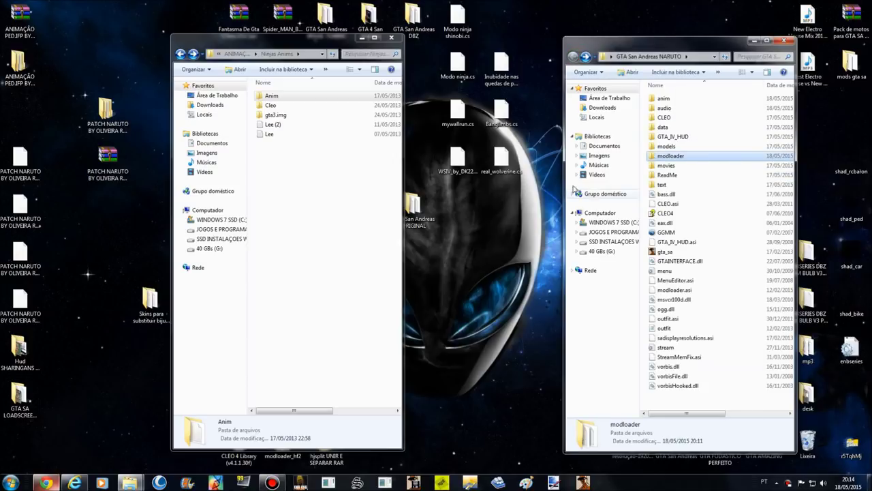
Close the Ninjas Anims window and open the PATCH NARUTO GTA San Andreas mod folder inside modloader
left_click(391, 37)
double_click(671, 154)
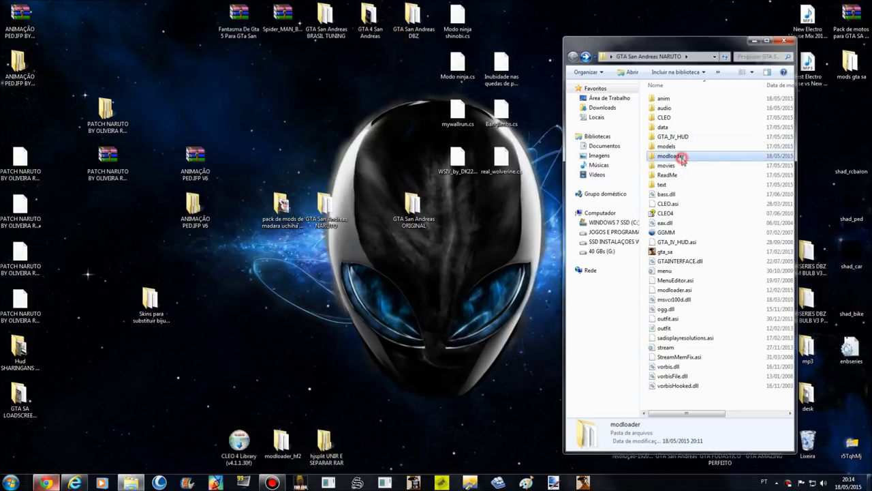
double_click(691, 167)
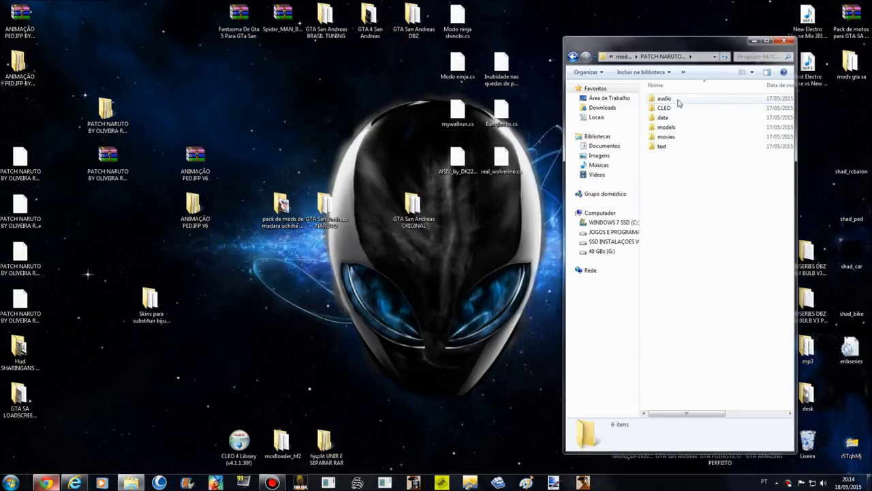
Open the desktop PATCH NARUTO folder and look inside the anim folder of its GTA San Andreas folder
double_click(115, 116)
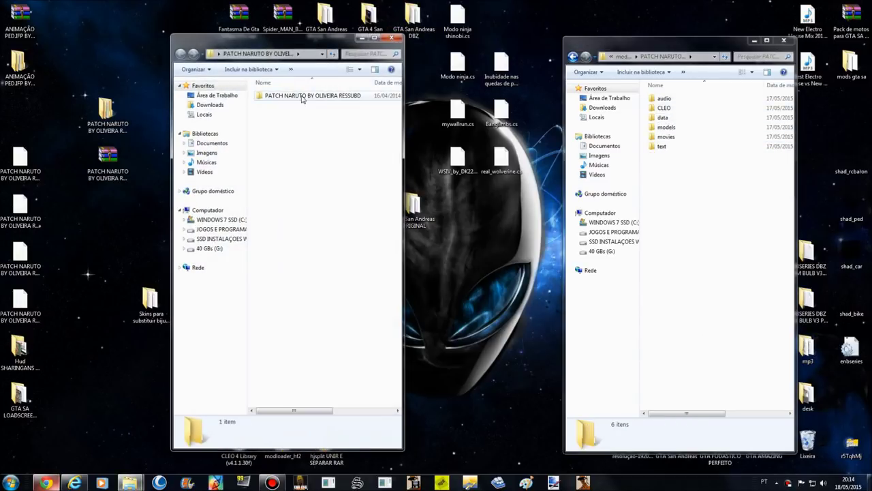
double_click(295, 98)
double_click(285, 103)
double_click(287, 96)
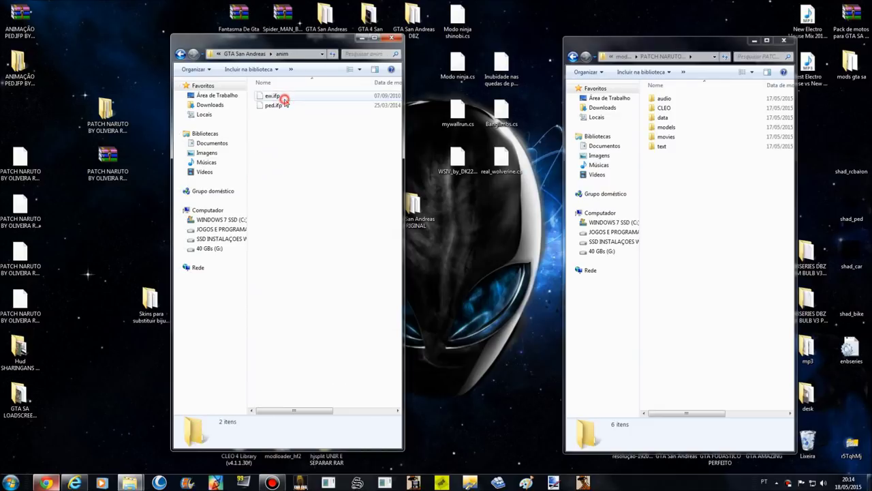
left_click(289, 105)
Copy the patch's anim folder into the PATCH NARUTO GTA San Andreas mod folder in modloader
left_click(180, 55)
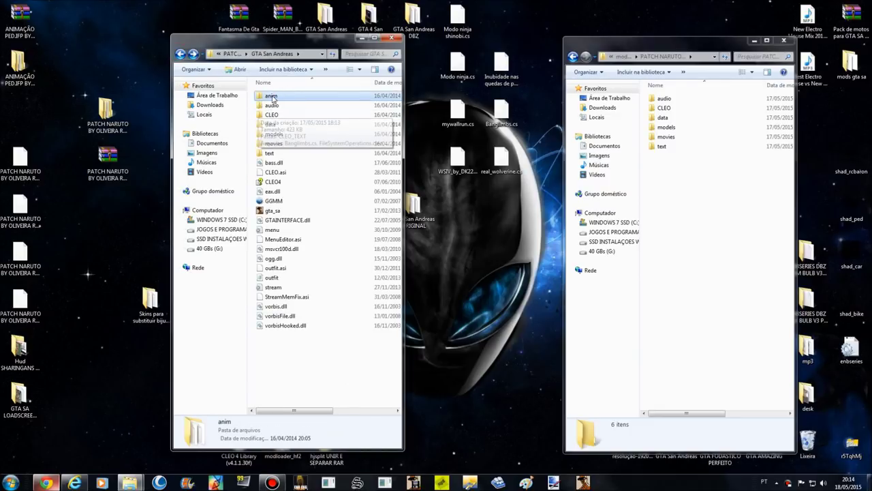
right_click(267, 93)
left_click(305, 287)
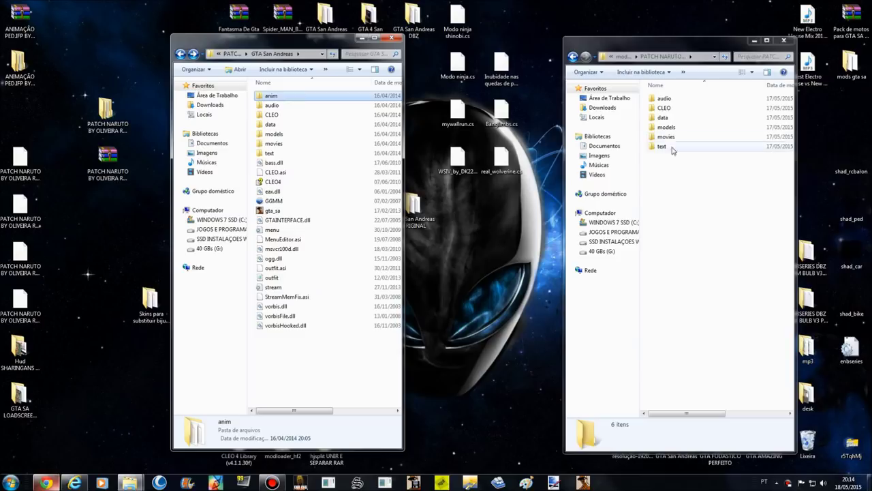
right_click(688, 170)
left_click(762, 237)
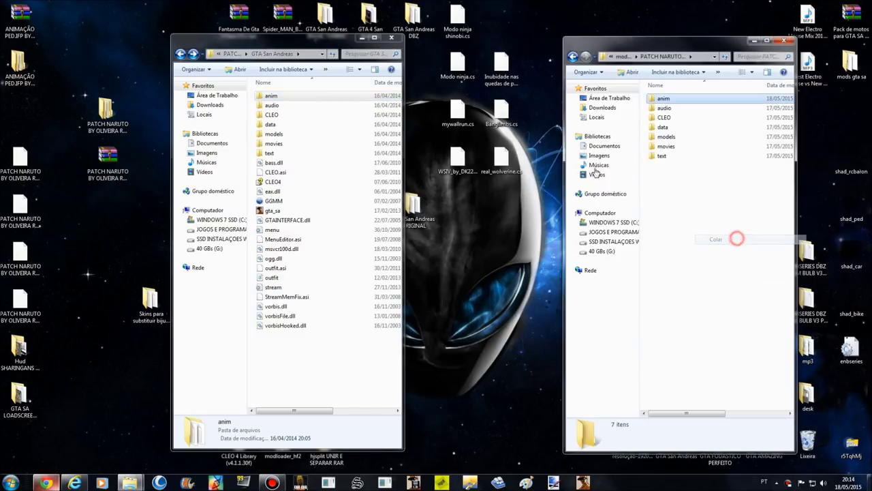
Check the anim folder in the GTA San Andreas NARUTO directory and go back to the game folder
left_click(573, 57)
left_click(584, 56)
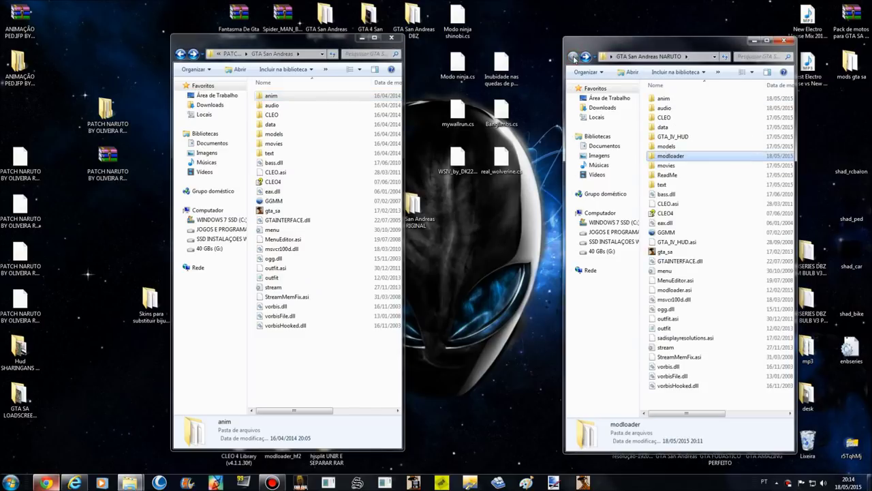
double_click(695, 98)
left_click(574, 57)
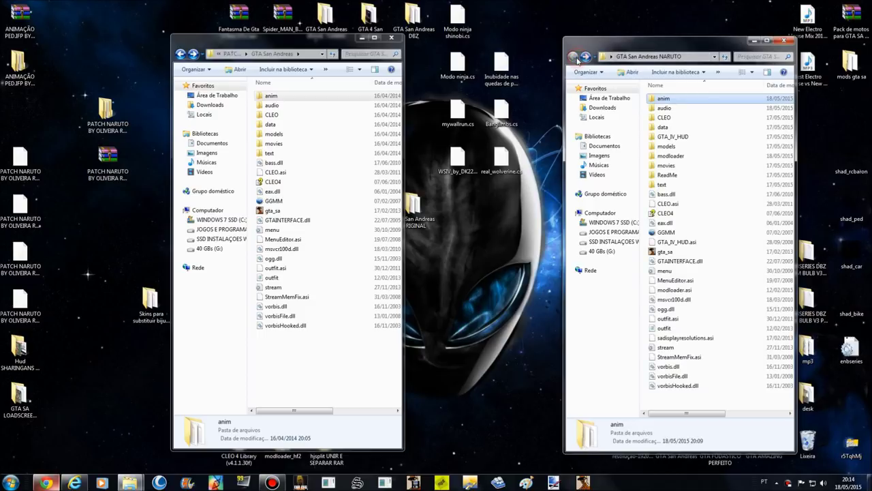
Reopen the PATCH NARUTO GTA San Andreas mod folder in modloader and examine the contents of its anim folder
double_click(693, 158)
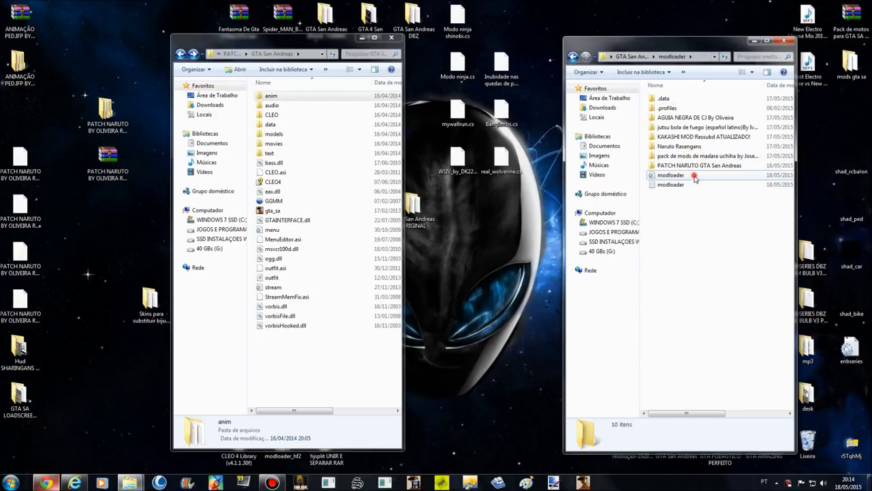
left_click_drag(696, 172, 696, 195)
double_click(697, 165)
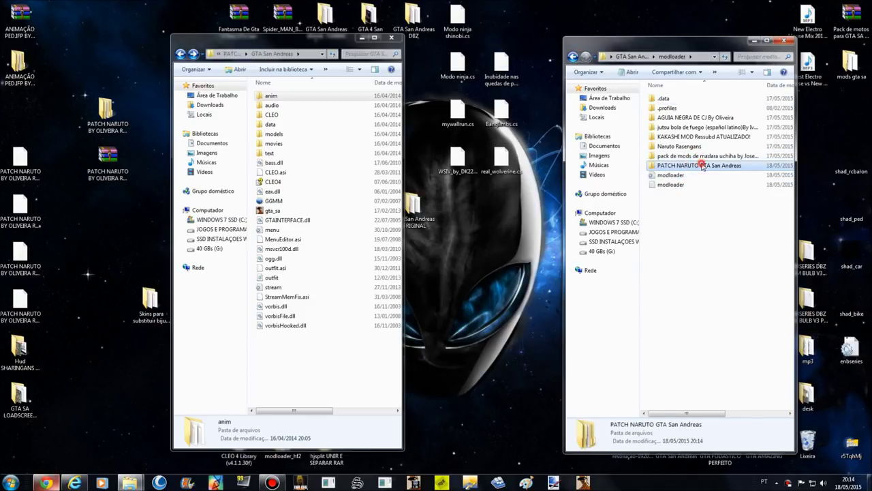
double_click(664, 99)
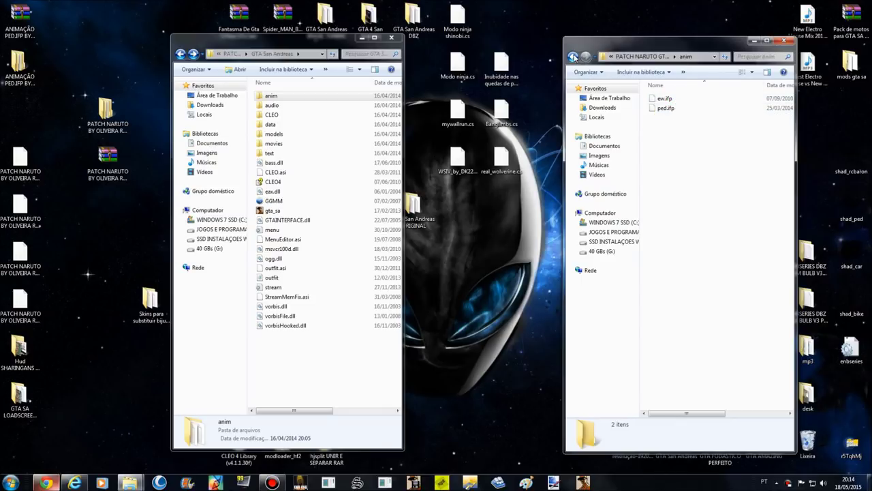
left_click(573, 56)
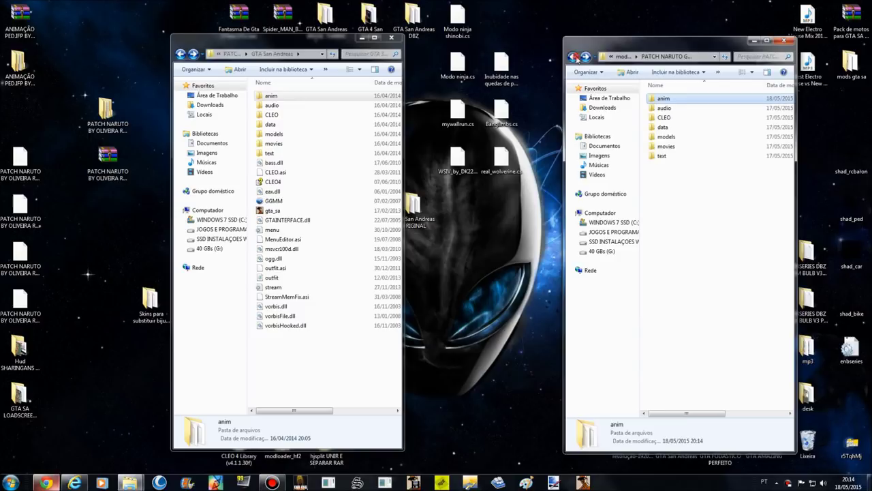
Delete the modloader configuration and log files from the modloader folder
left_click(573, 56)
left_click_drag(703, 171, 701, 194)
key("Delete")
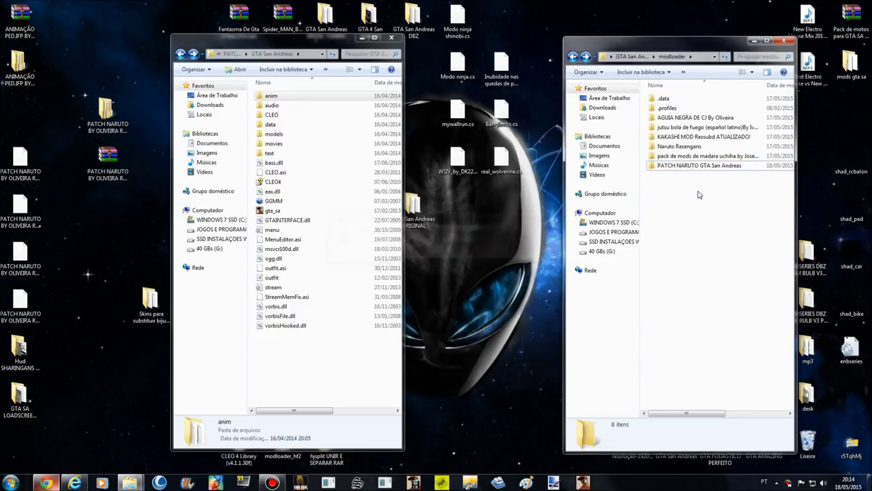
Launch gta_sa from the GTA San Andreas NARUTO folder and close the patch's folder window
left_click(571, 59)
left_click(664, 252)
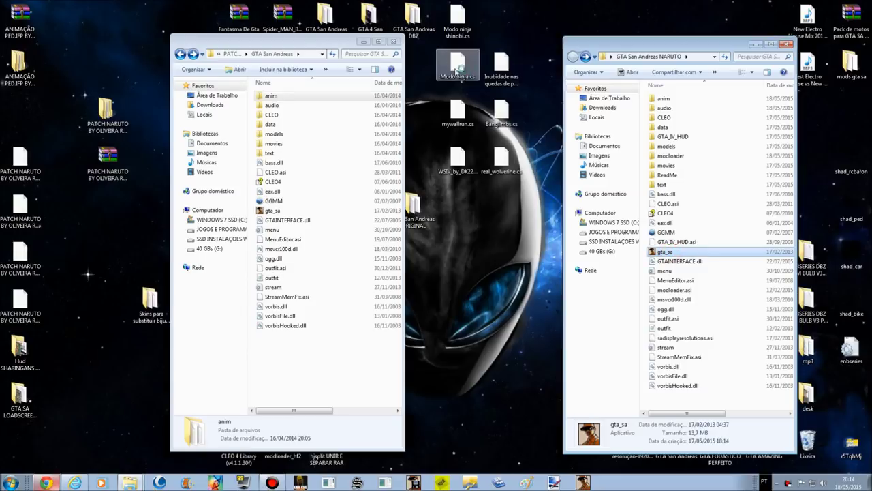
left_click(393, 41)
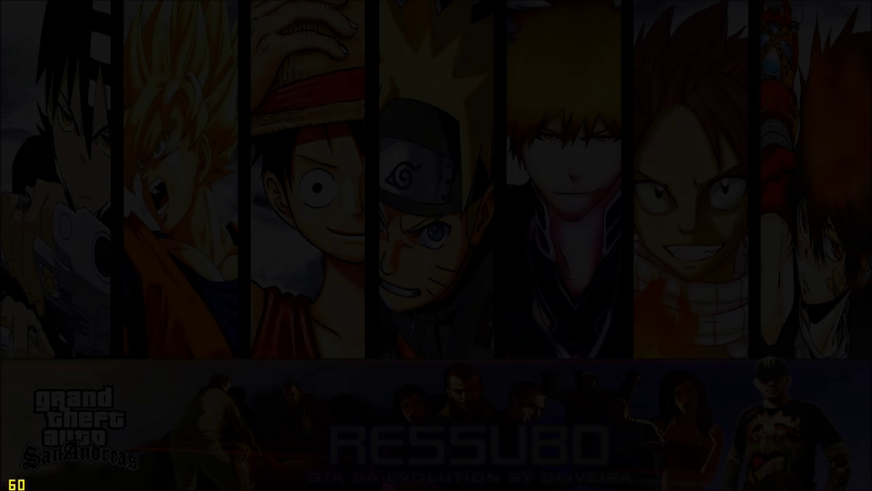
Open the Modifications list in the game's Mod Configuration options
key("Down")
key("Return")
key("Up")
key("Up")
key("Return")
key("Up")
key("Up")
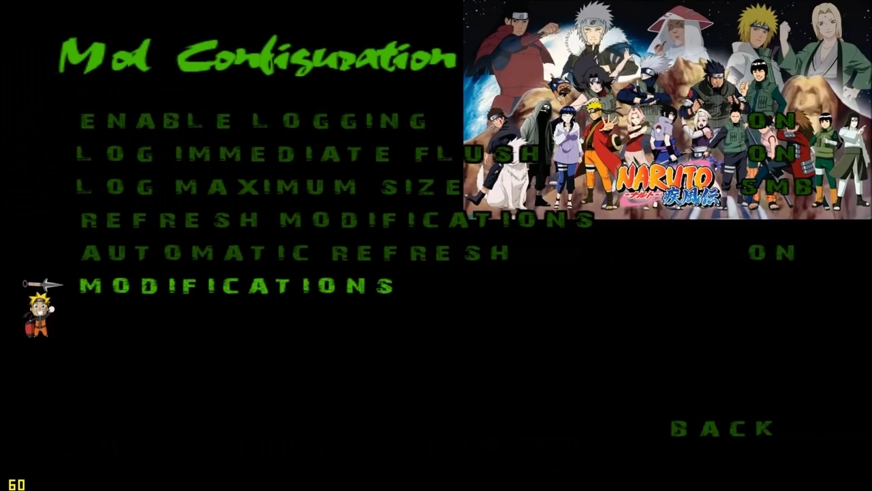
key("Return")
Open the enabled and priority settings of the Aguia Negra and Jutsu Bola de Fuego mods one after the other
key("Return")
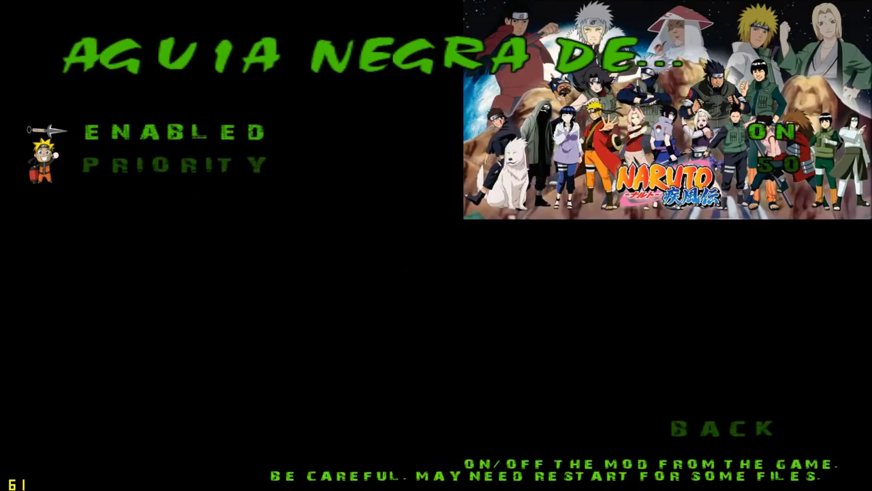
key("Return")
key("Escape")
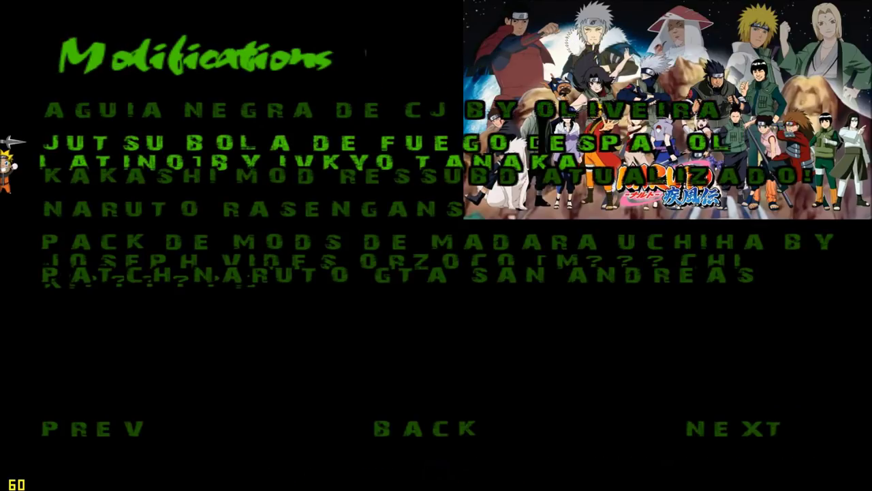
key("Return")
key("Return")
key("Escape")
key("Down")
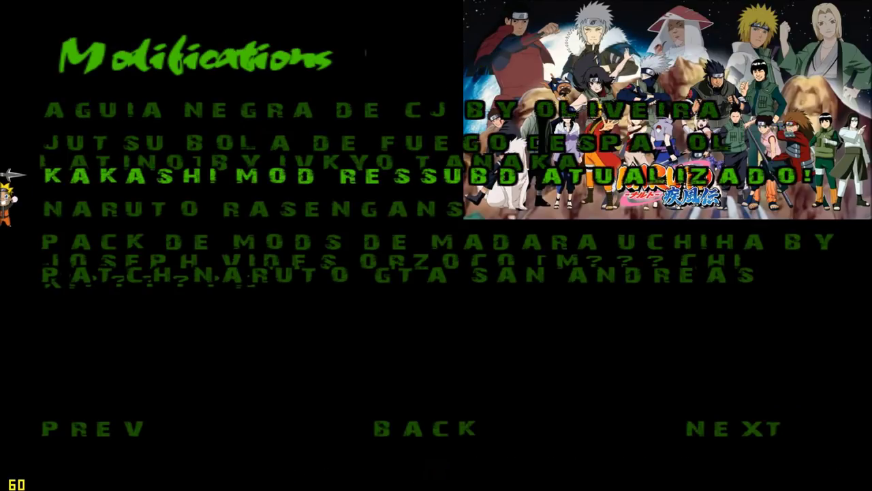
Open the settings of the Kakashi Mod and Naruto Rasengans entries one after the other
key("Return")
key("Return")
key("Escape")
key("Down")
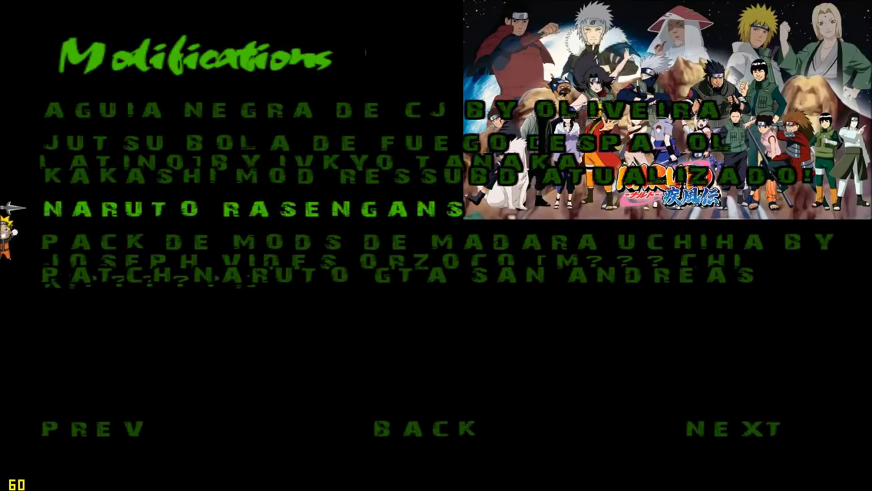
key("Return")
key("Return")
key("Escape")
Set the priority of the Madara Uchiha mod pack to 70
key("Down")
key("Return")
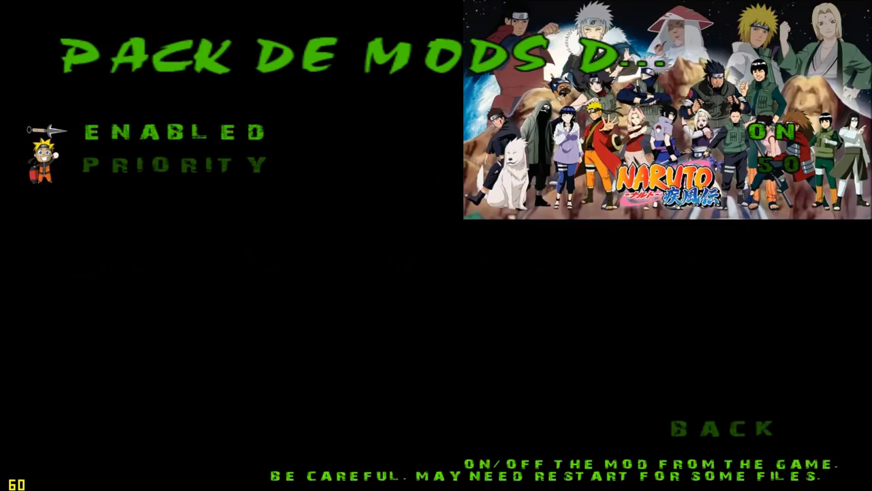
key("Down")
key("Right")
key("Right")
key("Right")
key("Right")
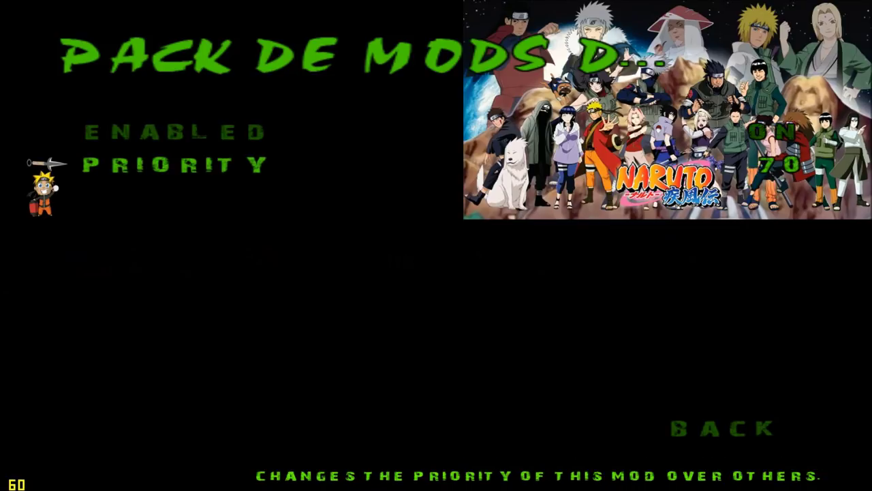
Leave the mod pack's settings, browse the rest of the Modifications list and return to the main menu
key("Escape")
key("Down")
key("Down")
key("Down")
key("Down")
key("Down")
key("Down")
key("Up")
key("Down")
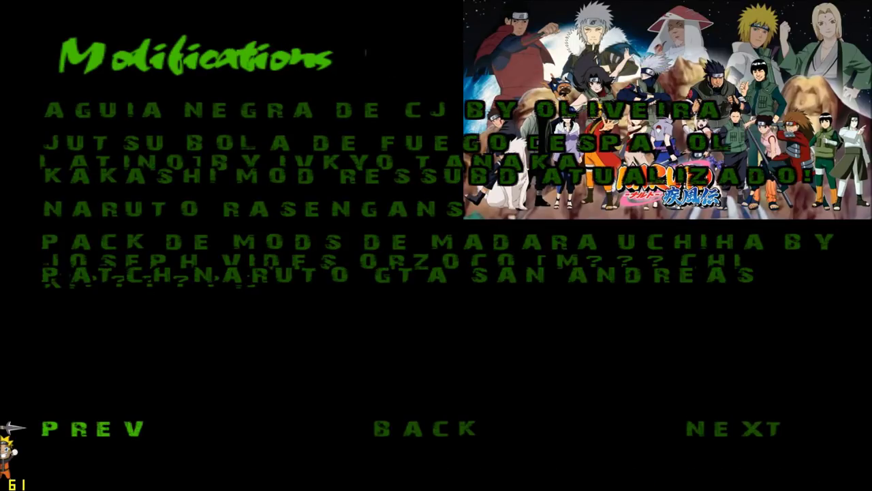
key("Escape")
key("Escape")
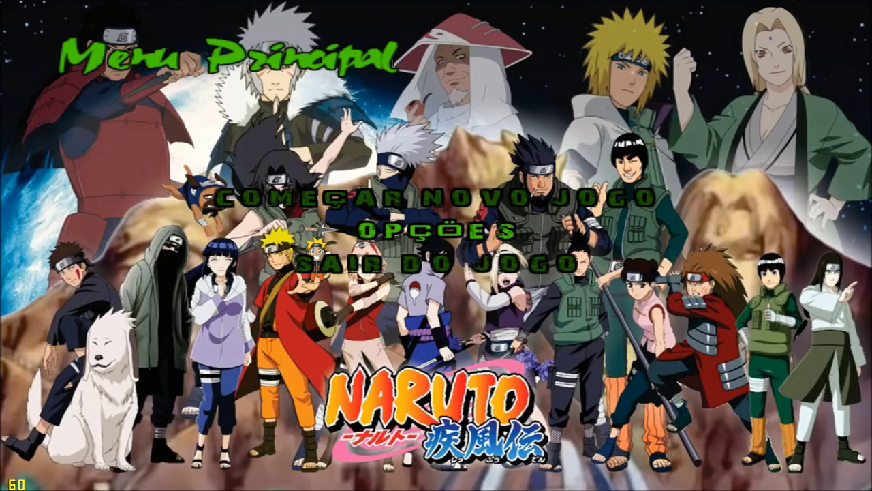
Start a new game from the main menu
key("Up")
key("Return")
key("Return")
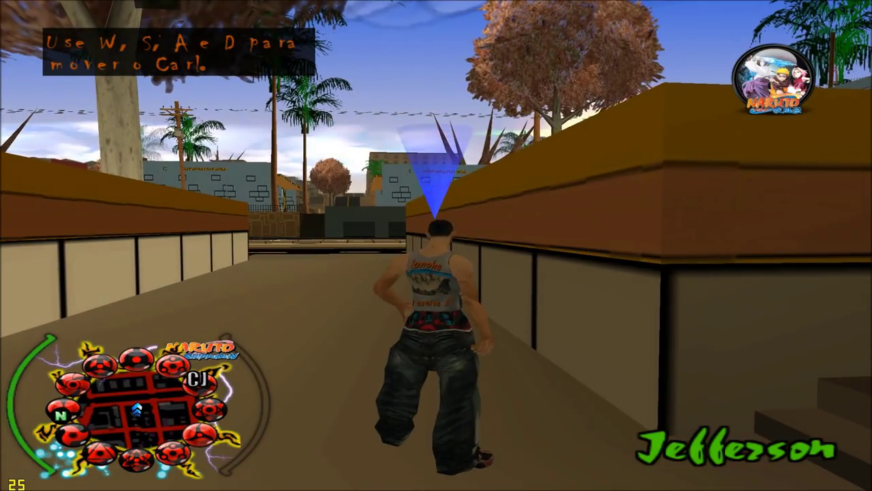
Run CJ down the alley to the street and back around the corner to test the walking and running animations
key("w")
key("d")
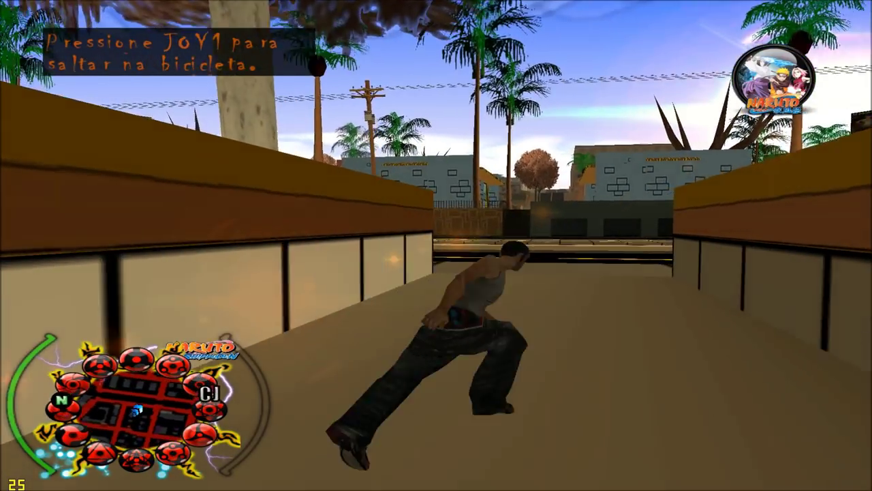
key("w")
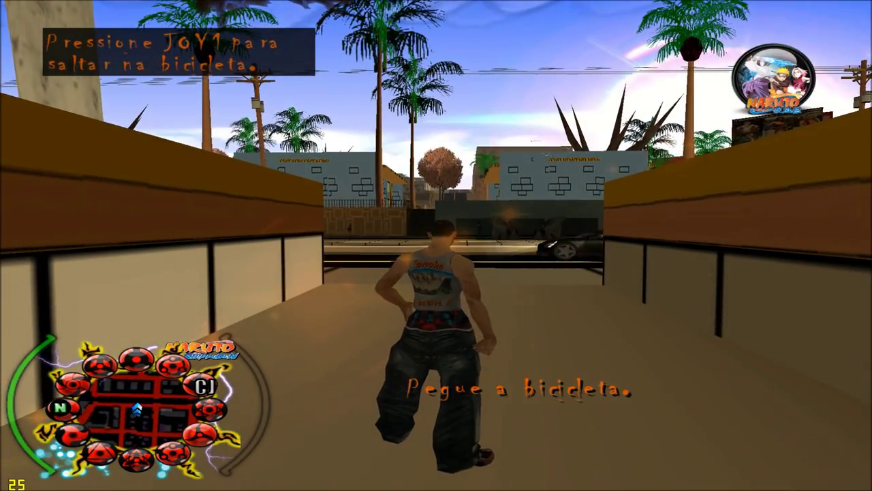
key("w")
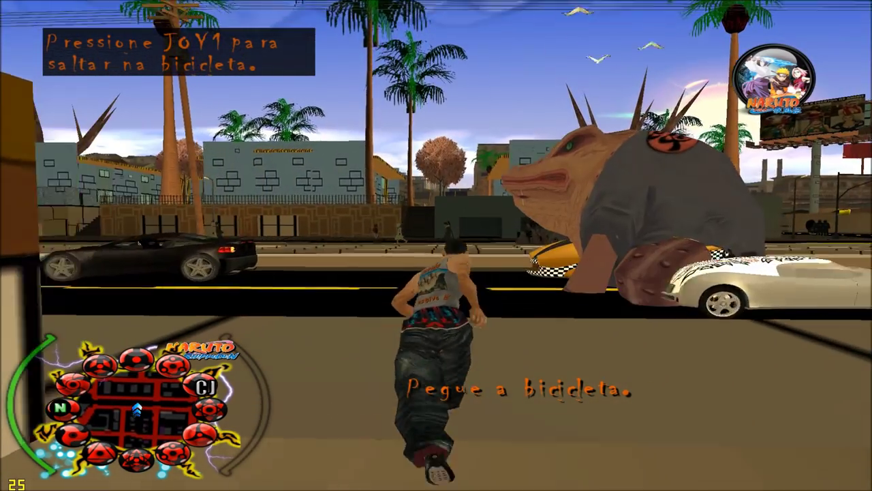
key("w")
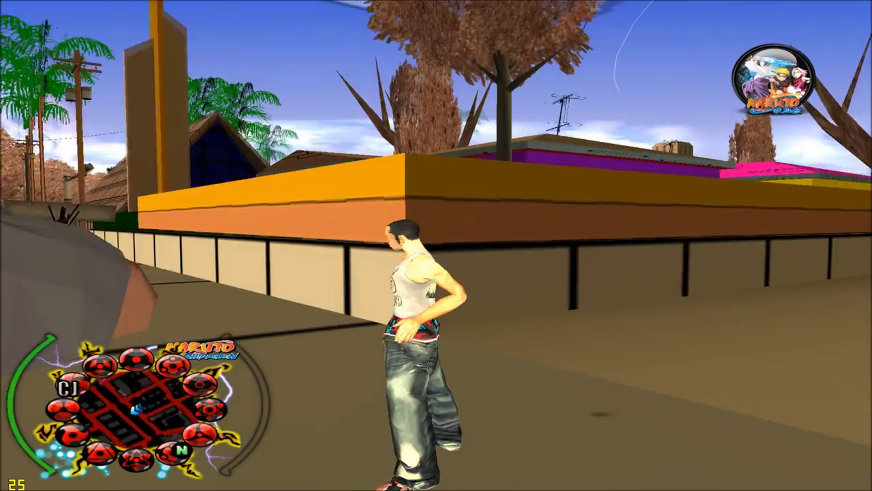
key("w")
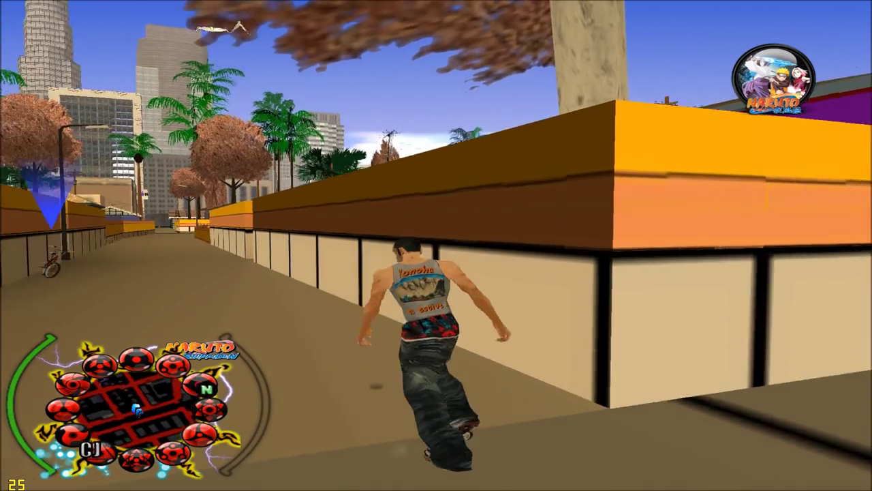
Run CJ straight along the alley towards the cross street and turn him around to test the animations
key("w")
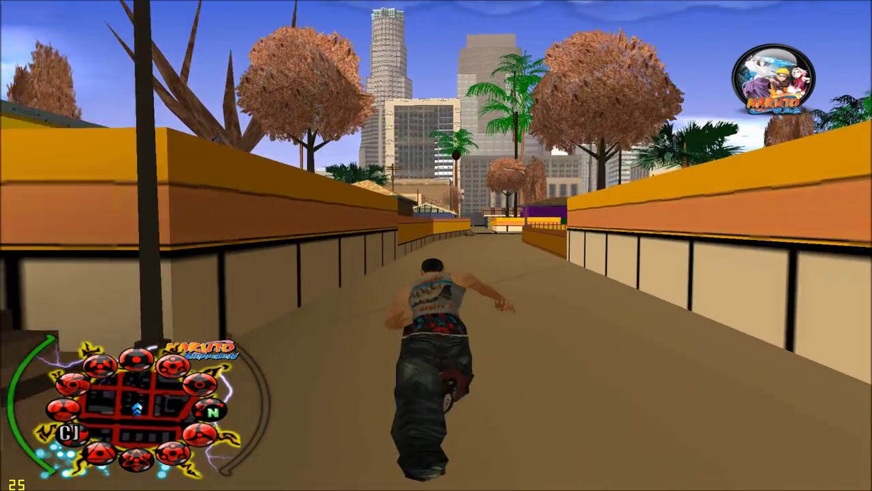
key("w")
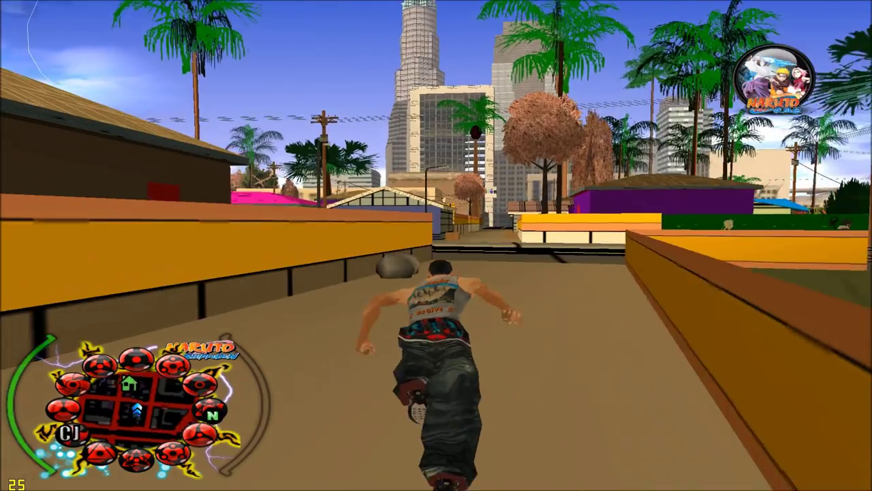
key("w")
key("s")
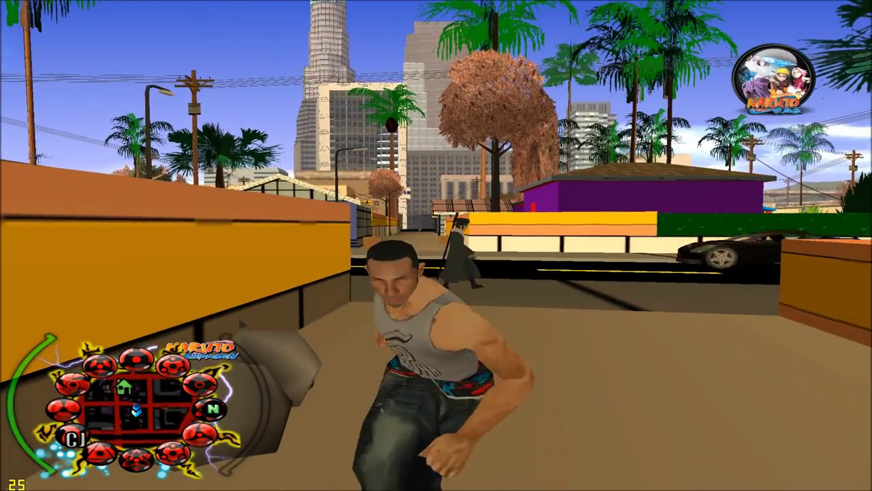
key("e")
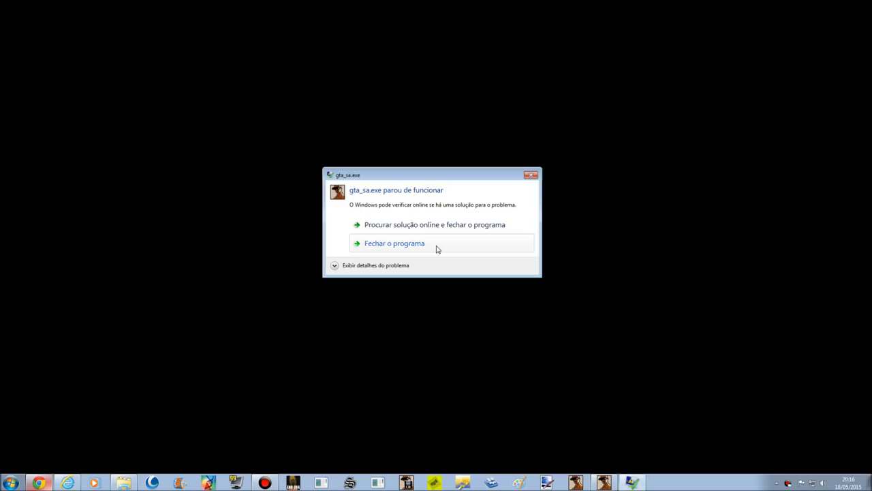
Close the crashed game and relaunch gta_sa from the GTA San Andreas NARUTO folder to its main menu
left_click(436, 244)
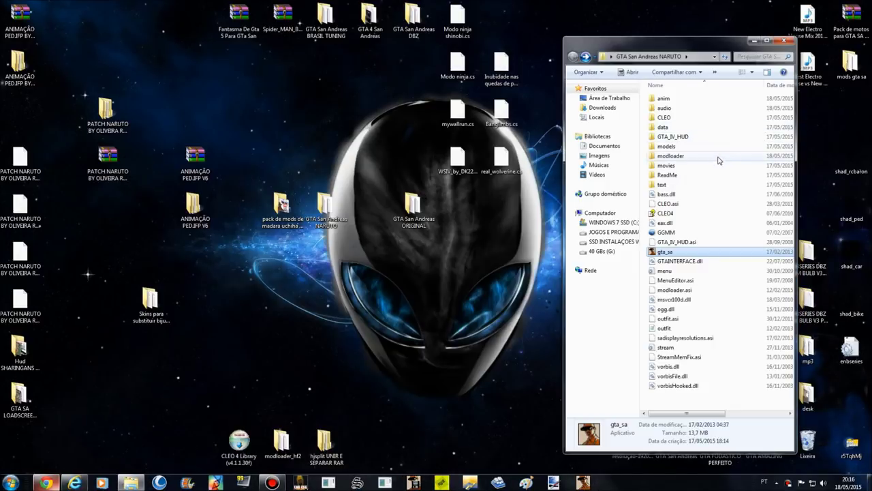
double_click(686, 252)
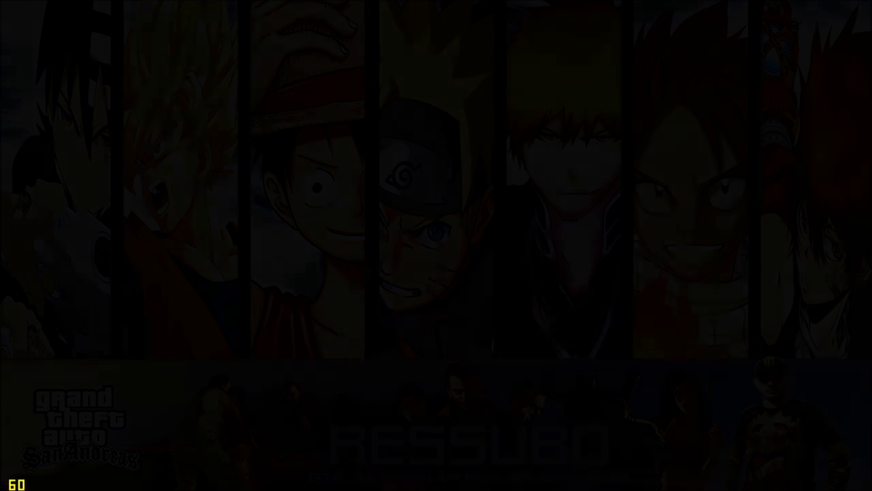
key("Down")
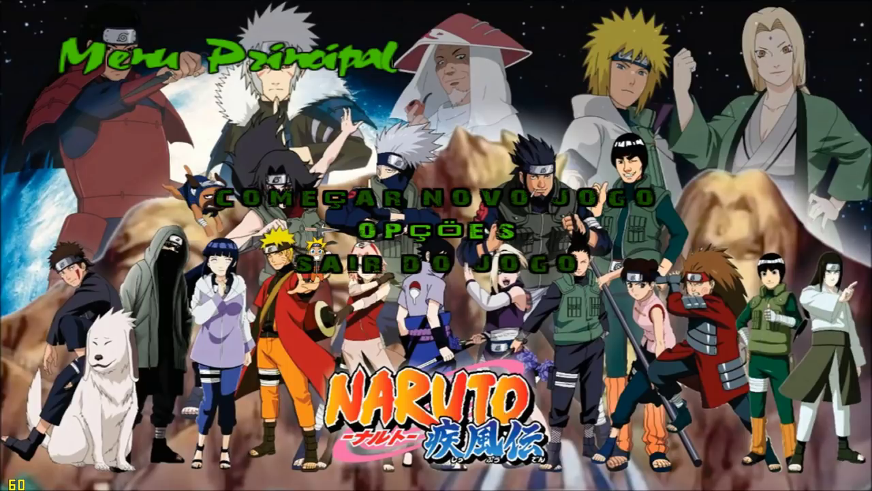
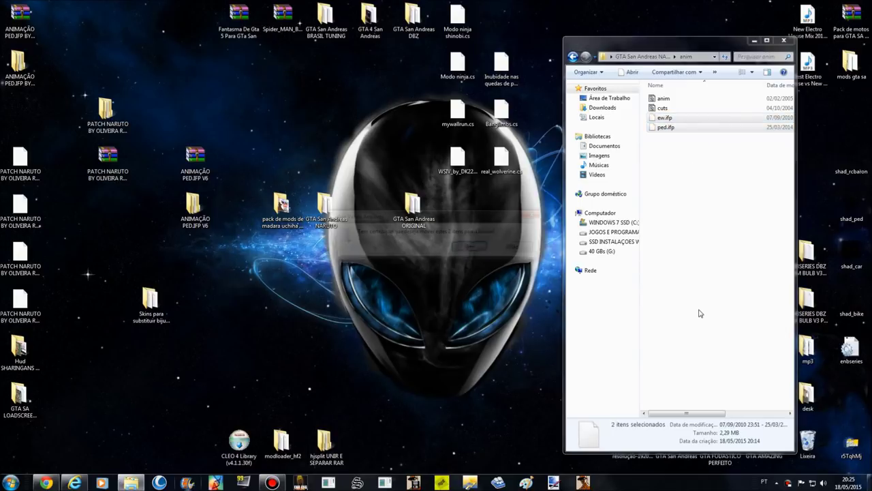
Replace ew.ifp and ped.ifp in the game's anim folder with the ped.ifp from the Anim folder of Ninjas Anims
key("Delete")
key("Return")
double_click(17, 62)
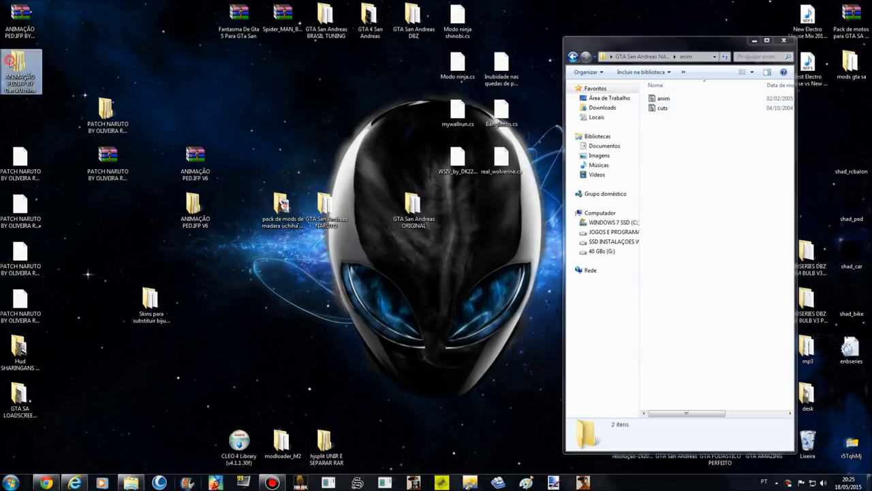
double_click(386, 117)
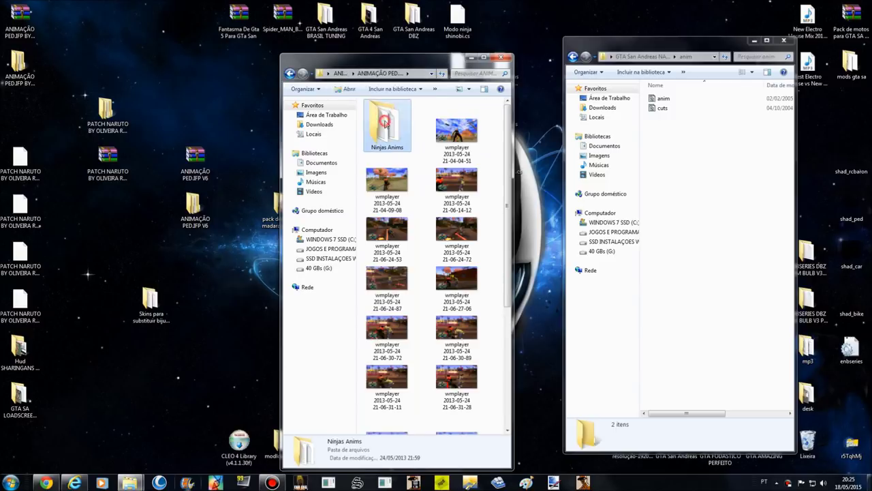
left_click(382, 116)
double_click(383, 117)
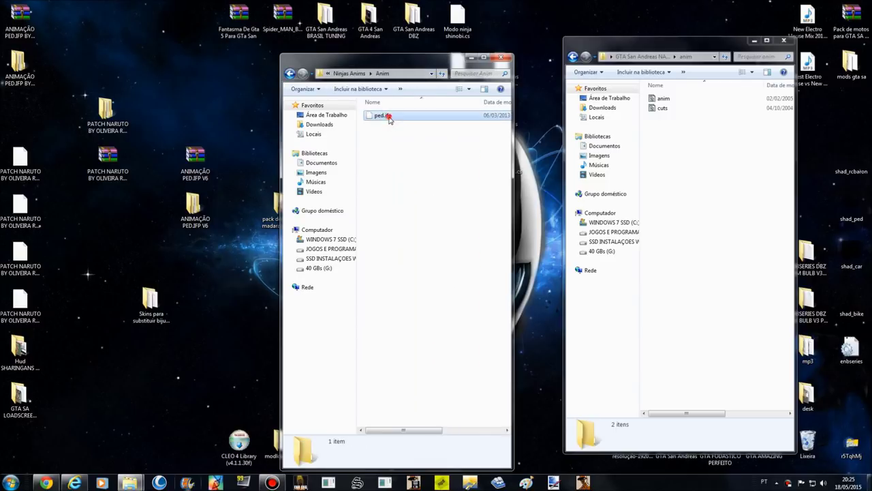
right_click(382, 115)
left_click(423, 287)
right_click(677, 231)
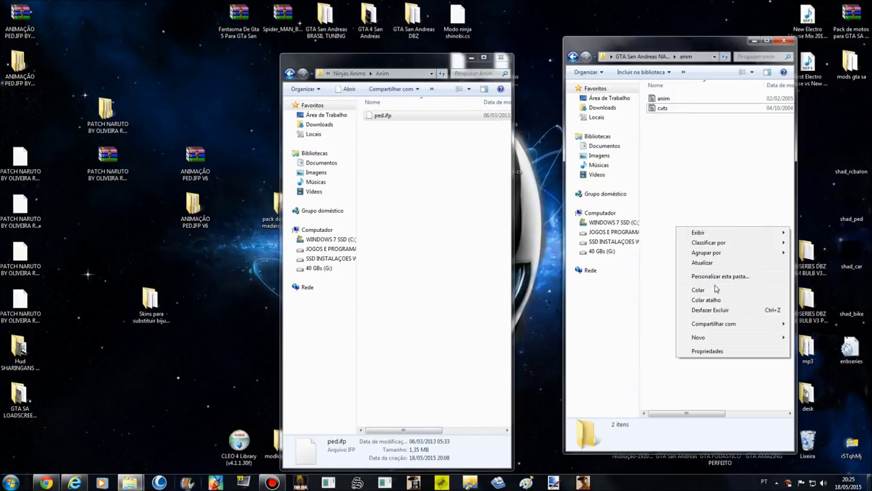
left_click(713, 289)
left_click(501, 56)
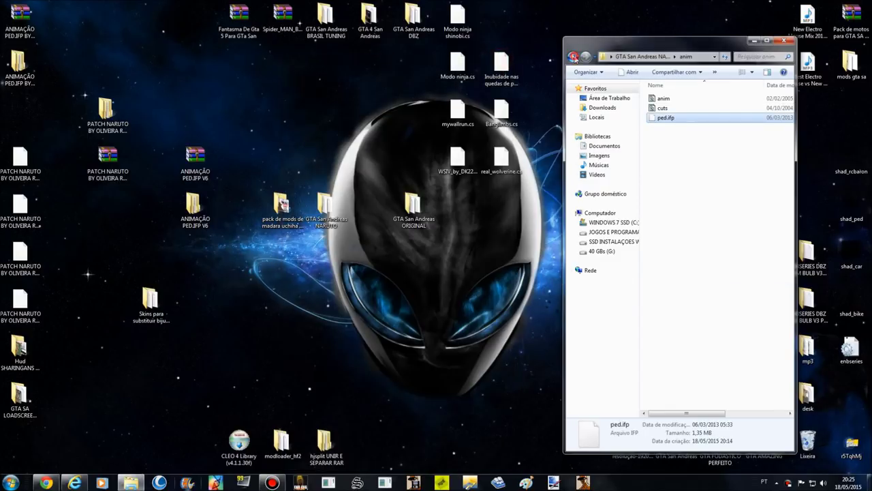
Launch gta_sa, start a new game and walk CJ down the alley to test the replaced animation
left_click(573, 55)
double_click(706, 252)
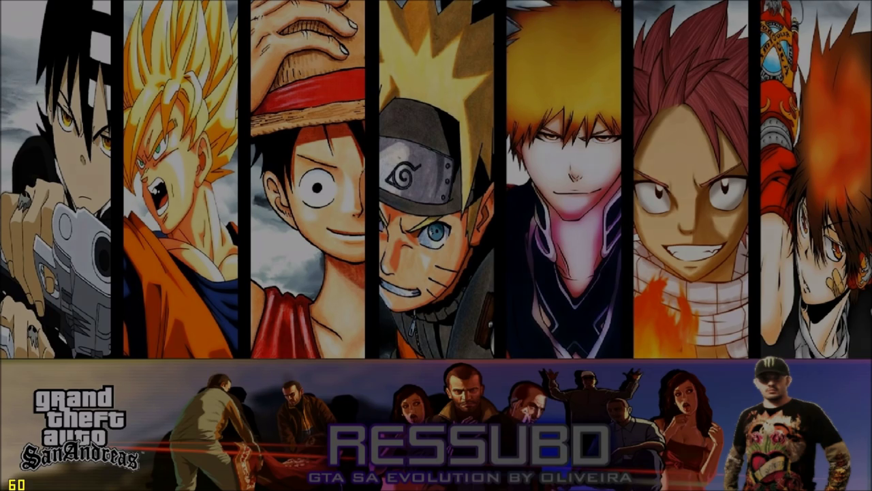
key("Return")
key("Return")
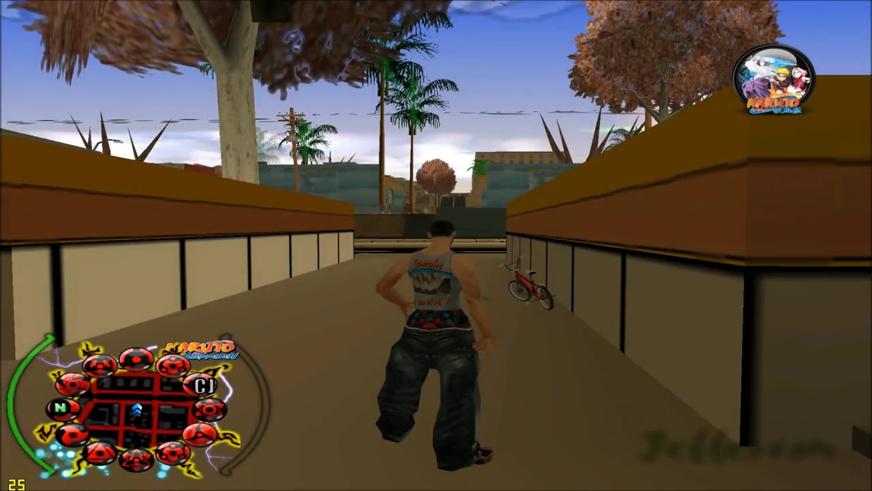
key("w")
key("d")
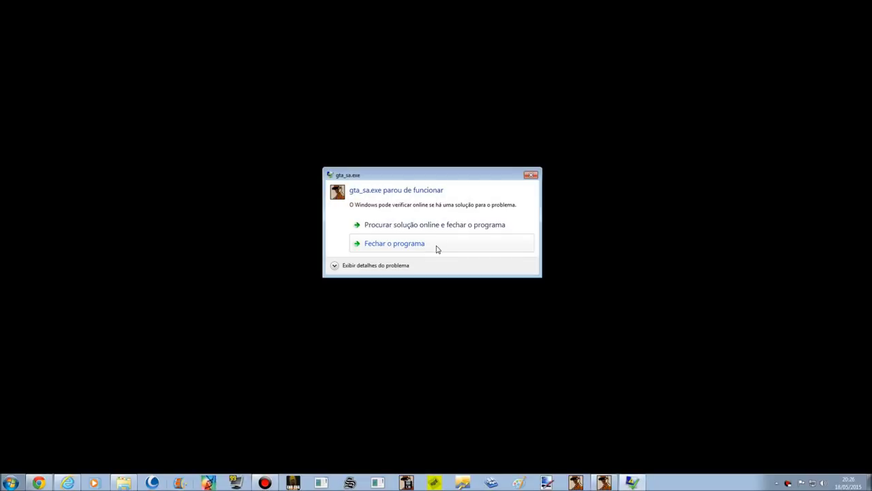
Close the crashed game and delete the two modloader files from the game's modloader folder
left_click(438, 248)
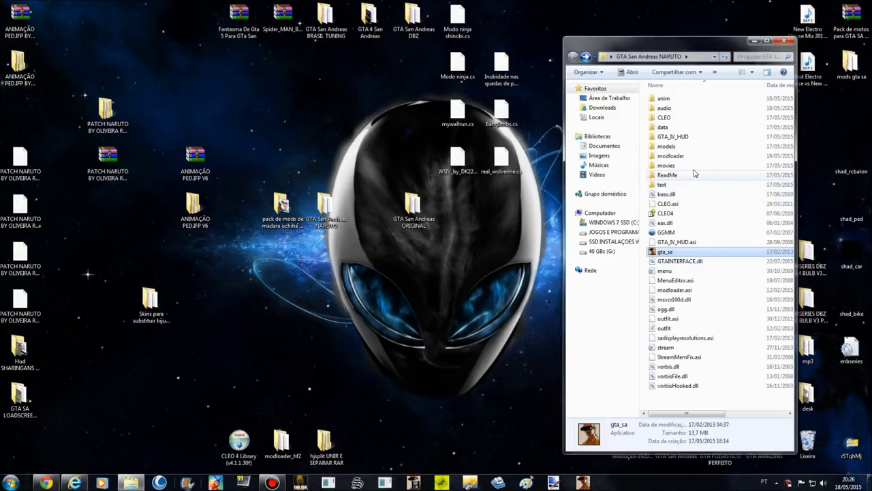
left_click_drag(699, 177, 700, 202)
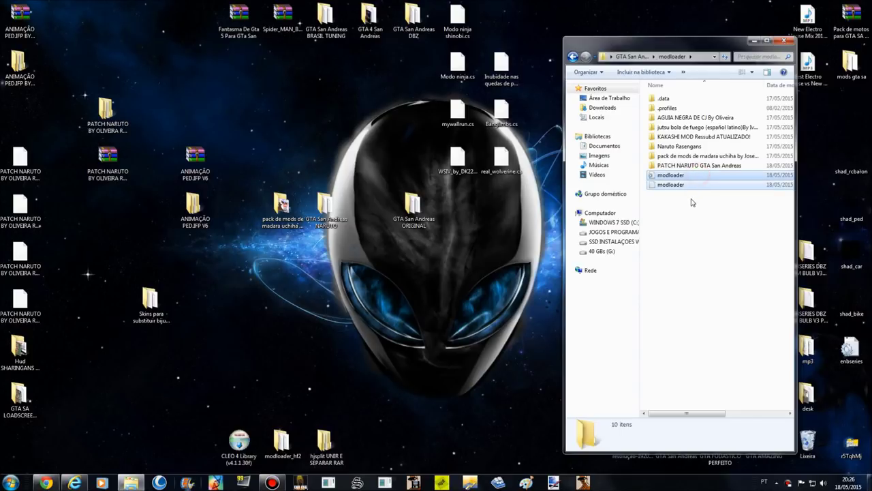
key("Delete")
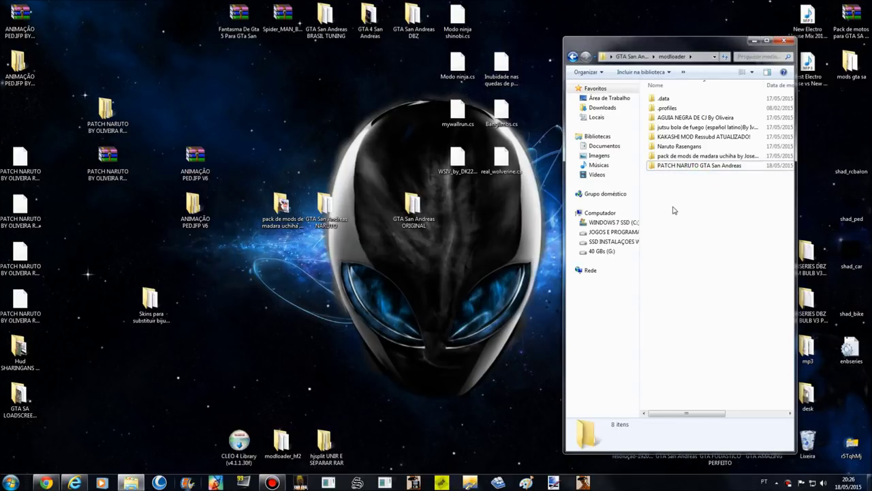
Relaunch gta_sa from the game folder and open Mod Configuration in the game's options
left_click(573, 57)
left_click(668, 252)
double_click(669, 252)
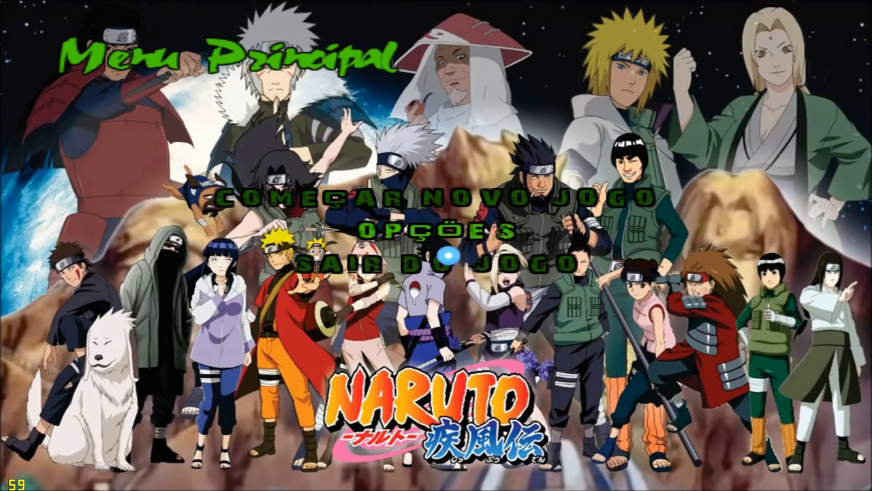
left_click(431, 239)
key("Up")
key("Up")
key("Return")
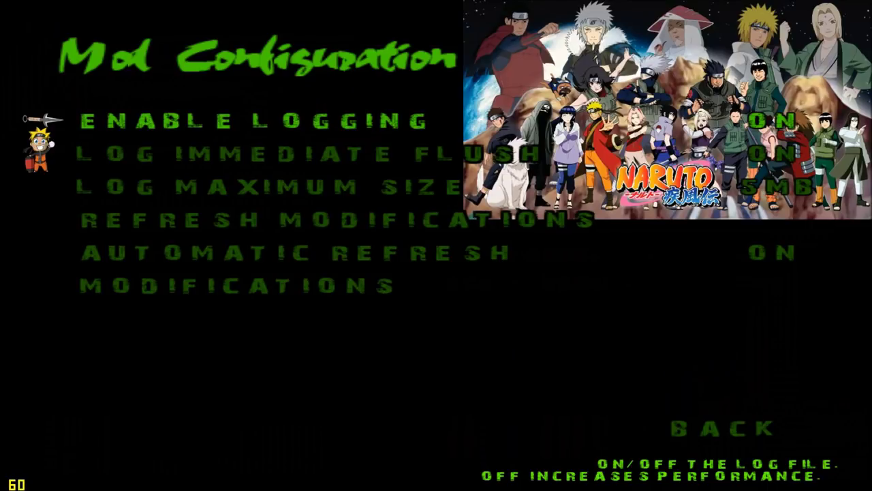
Open the Modifications list and set Enabled to OFF for the AGUIA NEGRA DE CJ mod
key("Up")
key("Up")
key("Return")
key("Return")
key("Return")
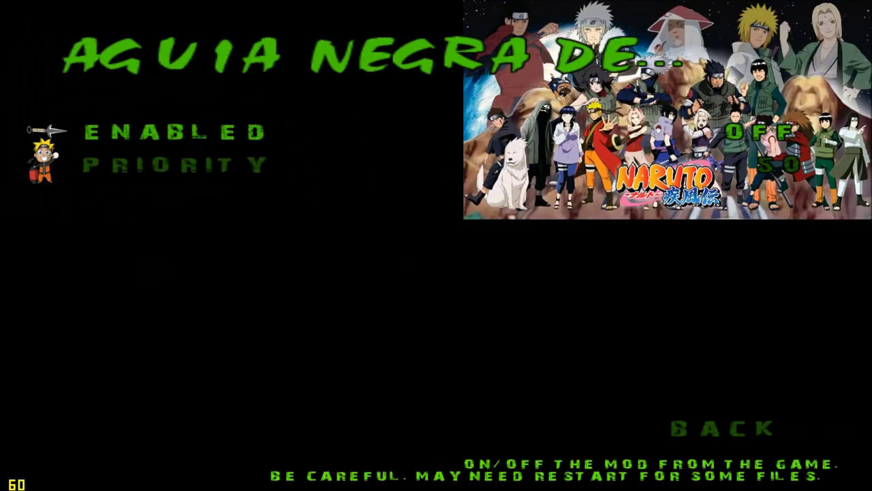
Disable the jutsu bola de fuego, KAKASHI MOD and Naruto Rasengans entries in the Modifications list
key("Escape")
key("Down")
key("Return")
key("Escape")
key("Down")
key("Return")
key("Escape")
key("Down")
key("Down")
key("Return")
key("Return")
key("Escape")
key("Down")
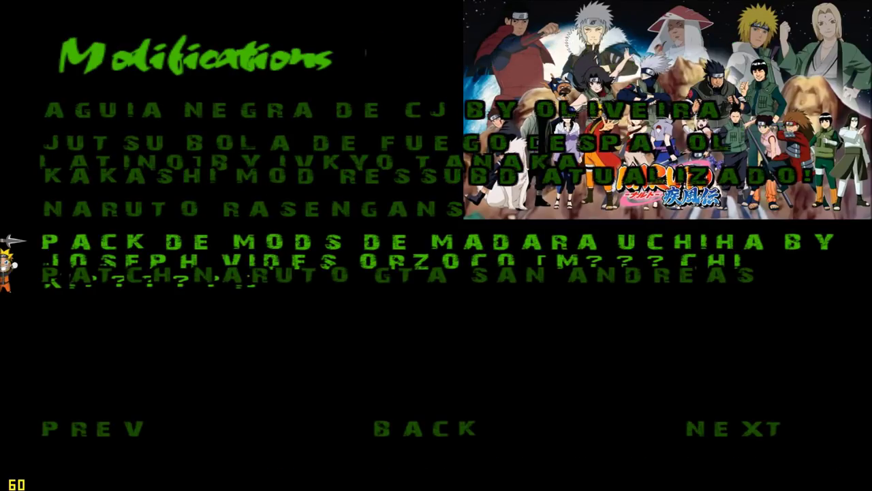
Disable the Madara Uchiha mod pack, return to the main menu and start a new game
key("Return")
key("Return")
key("Escape")
key("Escape")
key("Escape")
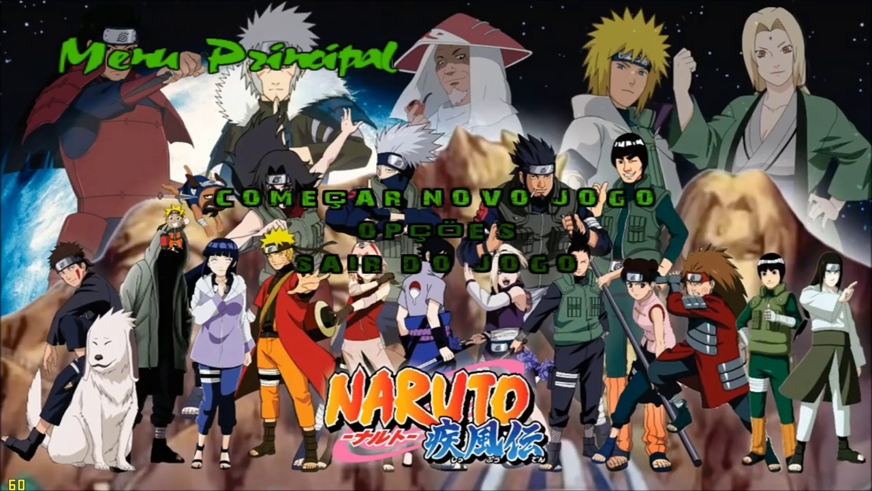
key("Return")
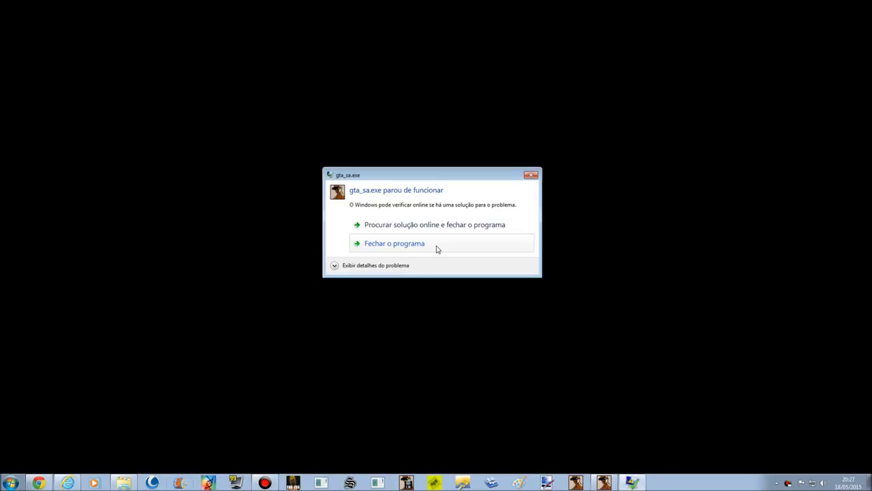
Close the crashed game and examine the audio and CLEO folders of PATCH NARUTO GTA San Andreas in modloader
left_click(437, 245)
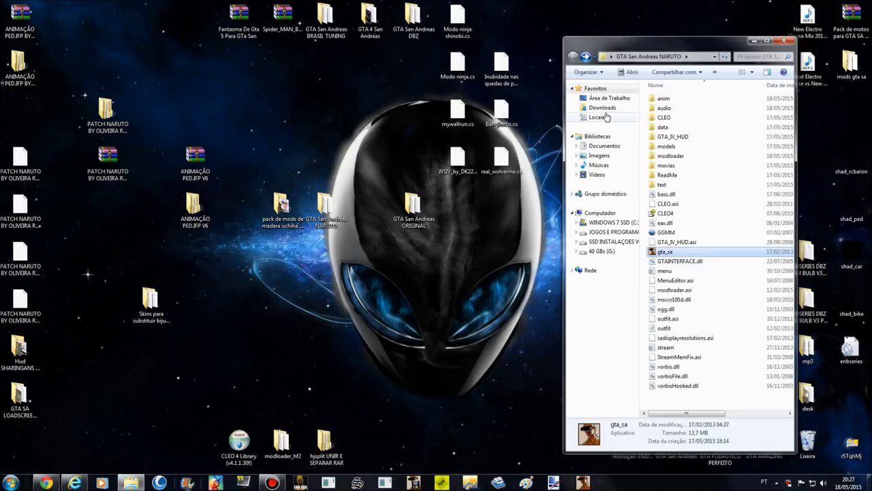
double_click(672, 157)
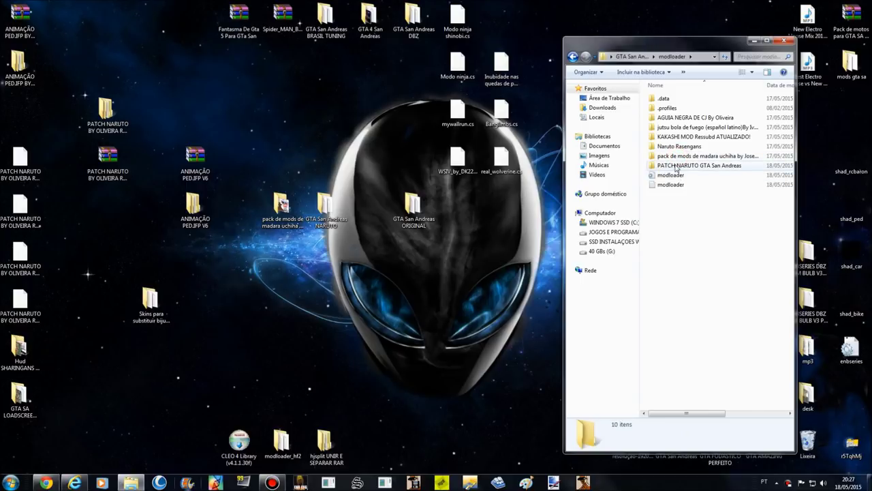
double_click(694, 166)
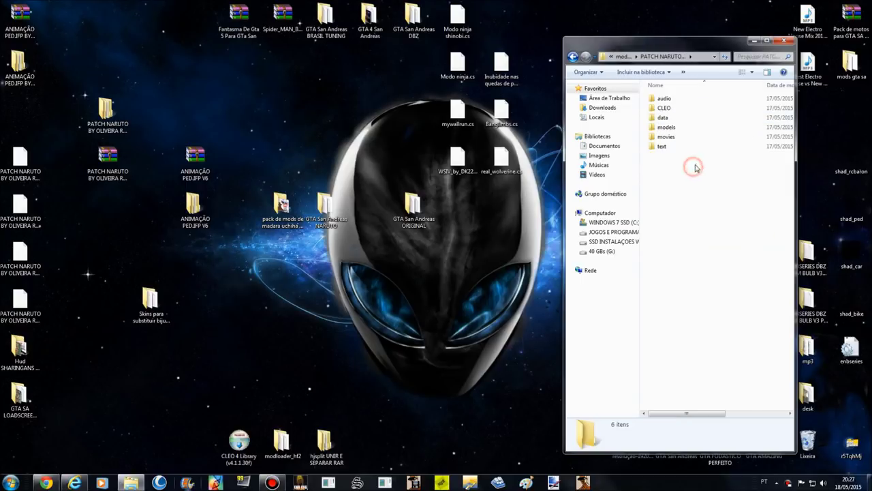
double_click(691, 98)
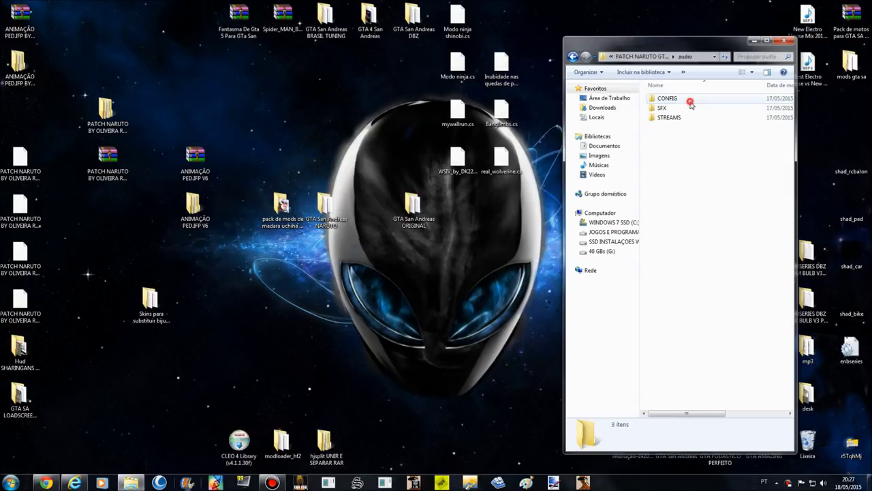
left_click(573, 57)
double_click(665, 109)
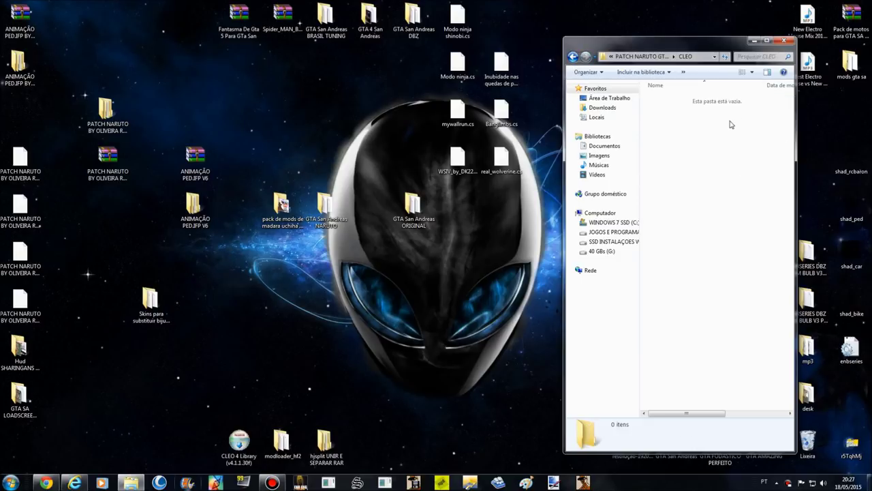
left_click(573, 56)
left_click(573, 57)
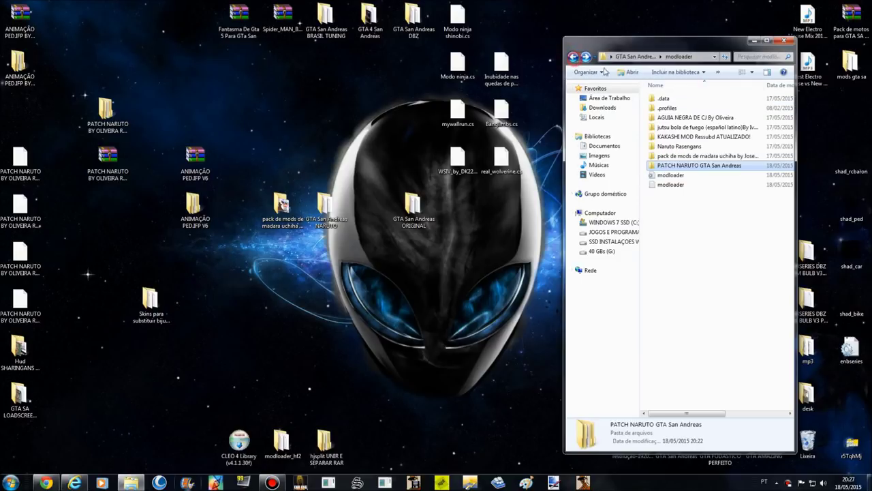
left_click(573, 57)
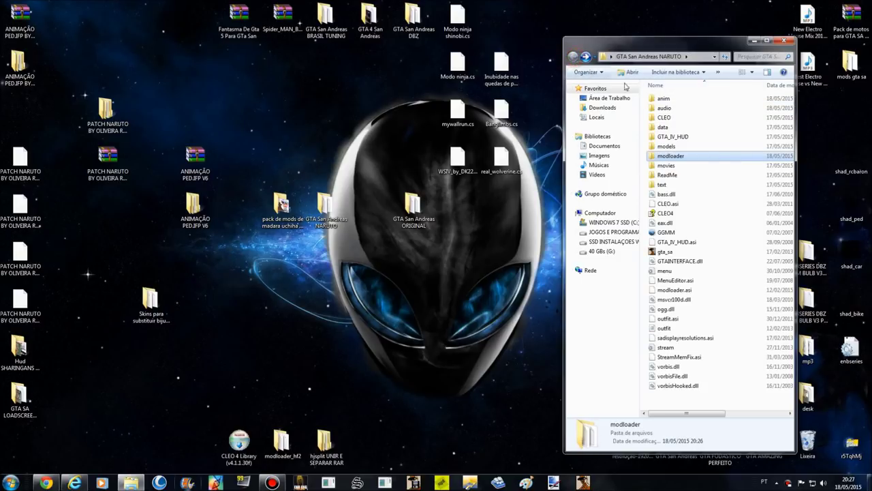
Open the game's CLEO folder and point out madara transformacion.cs, mokuton.cs and tengai shinse.cs by selecting them
double_click(671, 117)
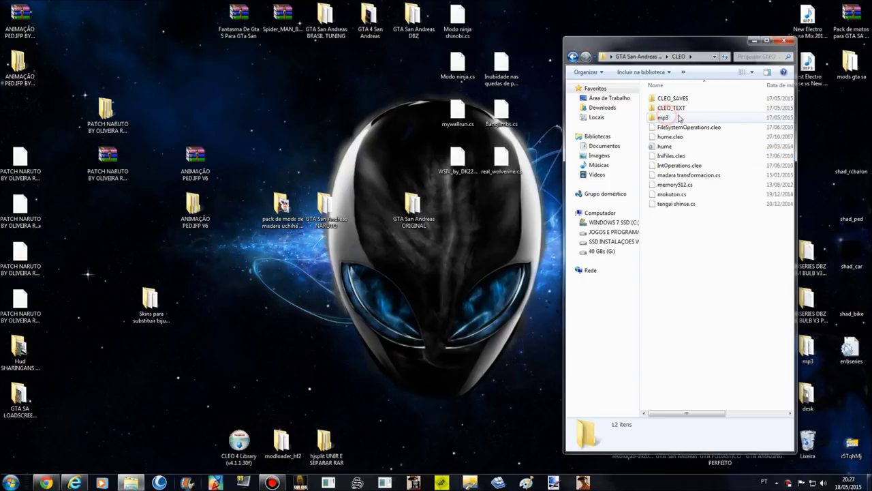
left_click(695, 175)
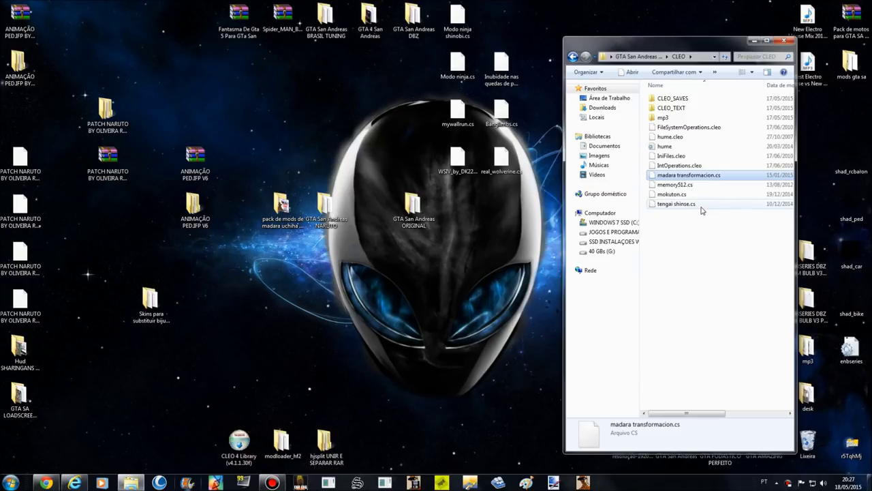
left_click_drag(711, 195, 713, 207)
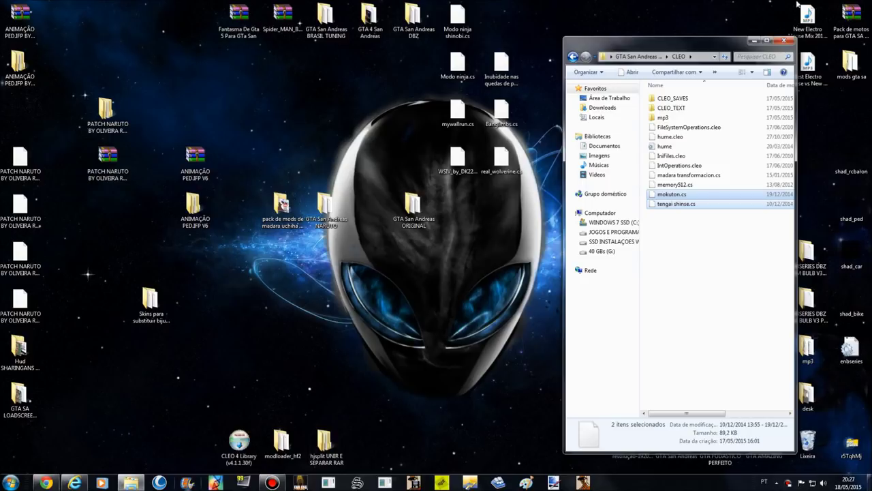
Examine the contents of the GTA San Andreas ORIGINAL folder and its anim subfolder, and close the folder
mouse_move(735, 43)
left_mouse_down()
mouse_move(278, 87)
mouse_move(735, 14)
mouse_move(507, 29)
mouse_move(734, 36)
left_mouse_up()
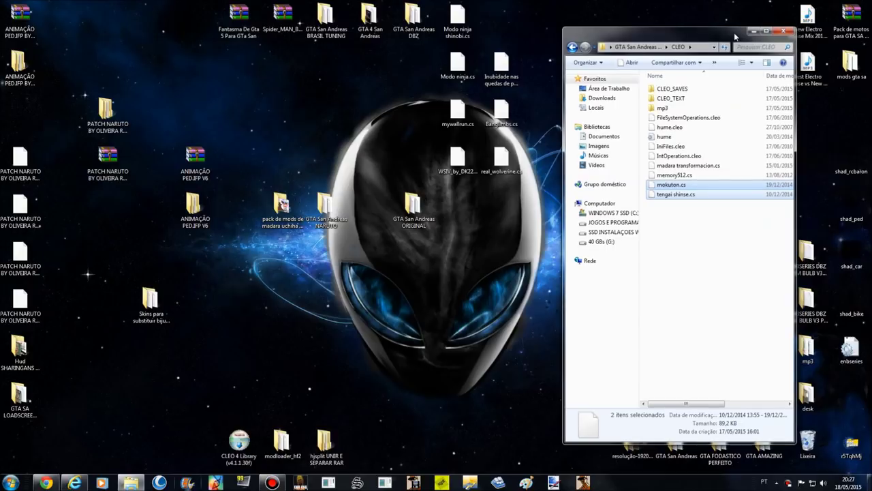
double_click(413, 206)
left_click_drag(708, 50, 408, 41)
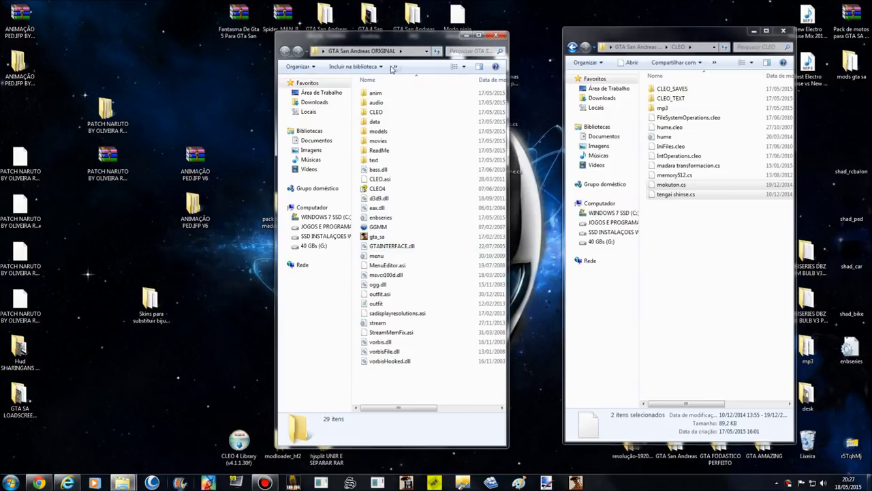
left_click(496, 35)
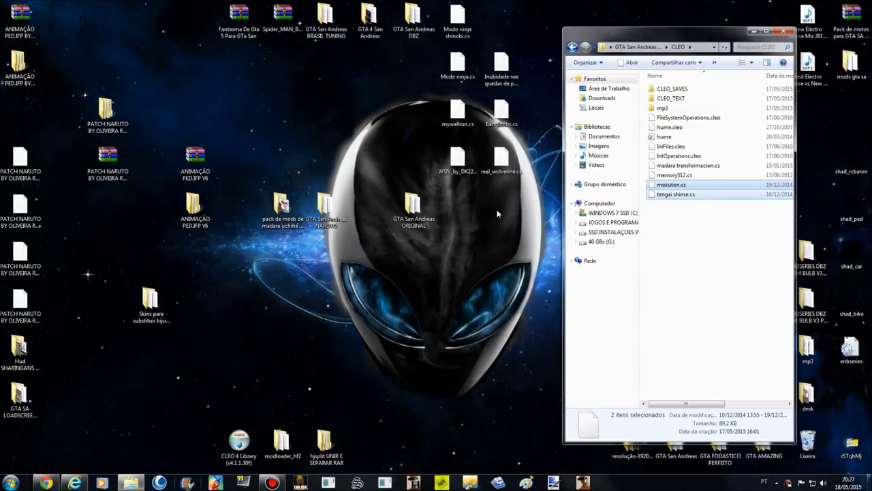
left_click(417, 207)
double_click(419, 208)
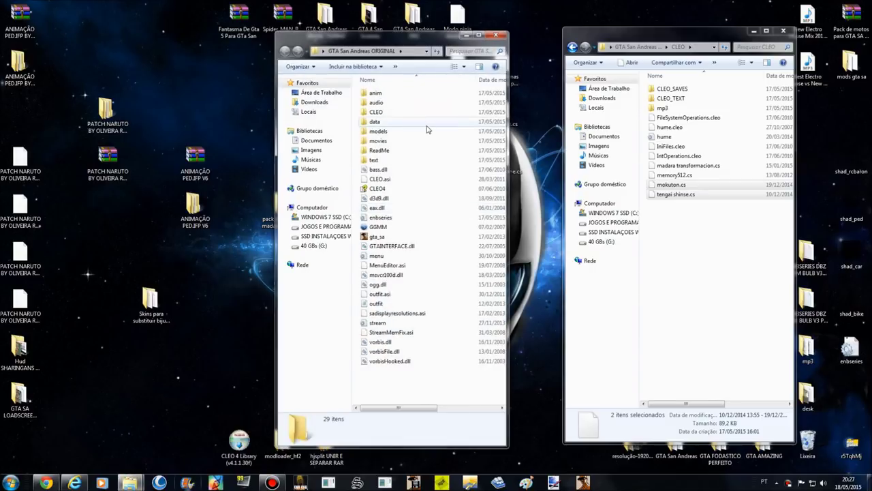
left_click_drag(412, 91, 379, 390)
mouse_move(341, 482)
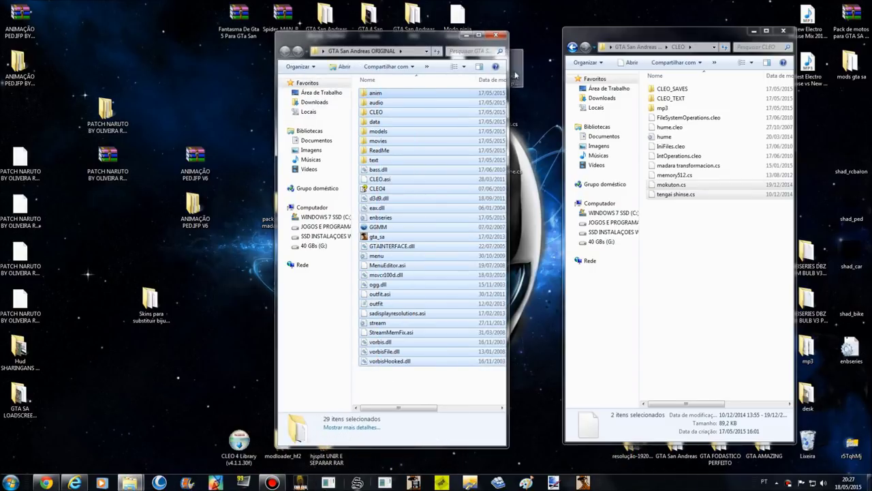
left_click(393, 95)
double_click(392, 95)
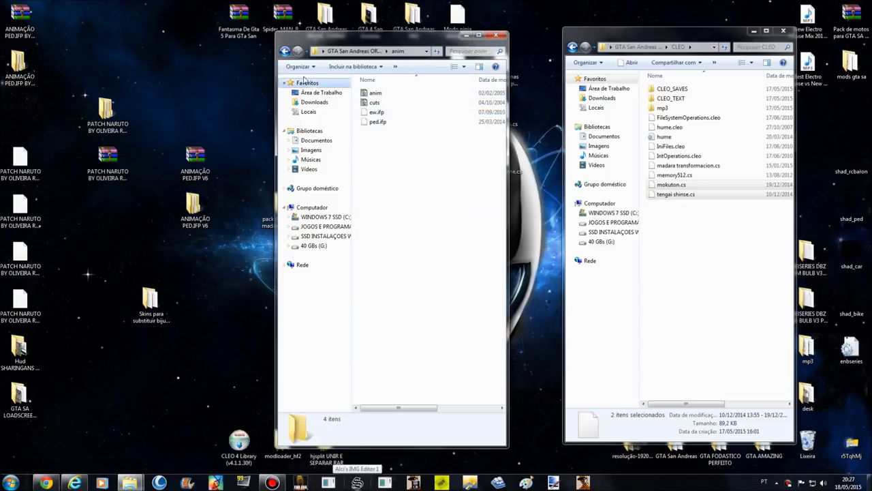
left_click(285, 52)
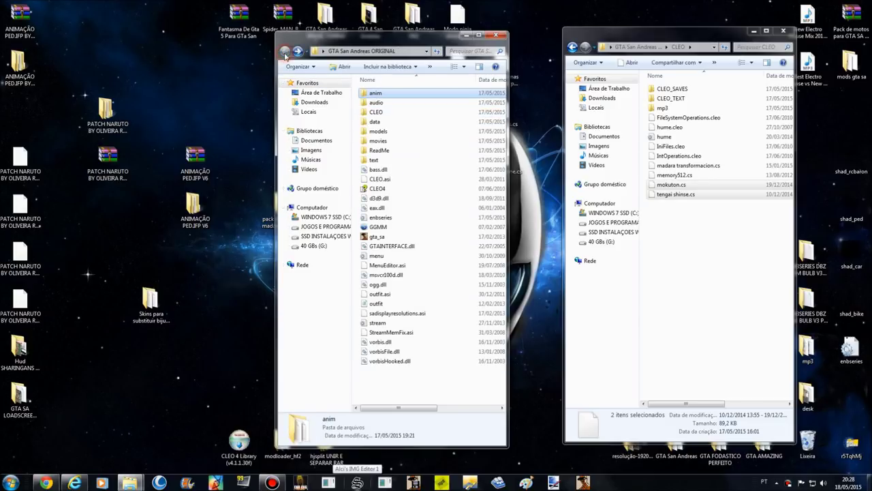
left_click(502, 35)
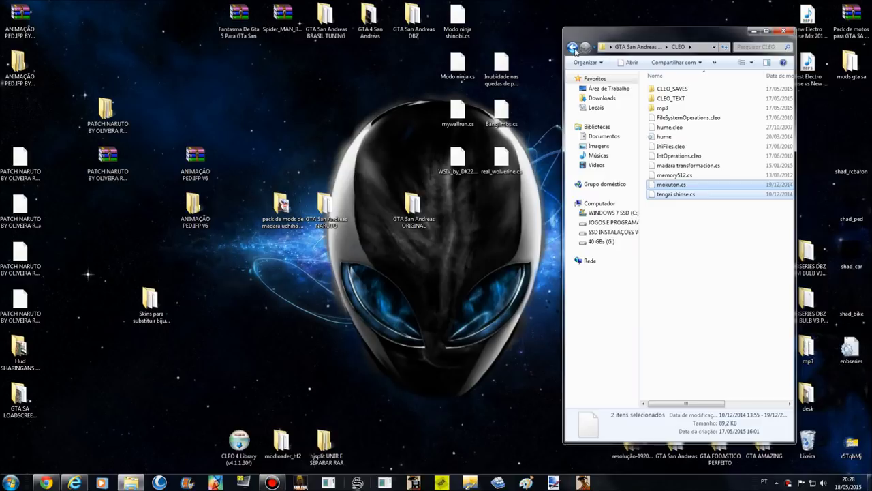
Delete madara transformacion.cs, mokuton.cs and tengai shinse.cs from the CLEO folder of GTA San Andreas NARUTO
left_click(687, 212)
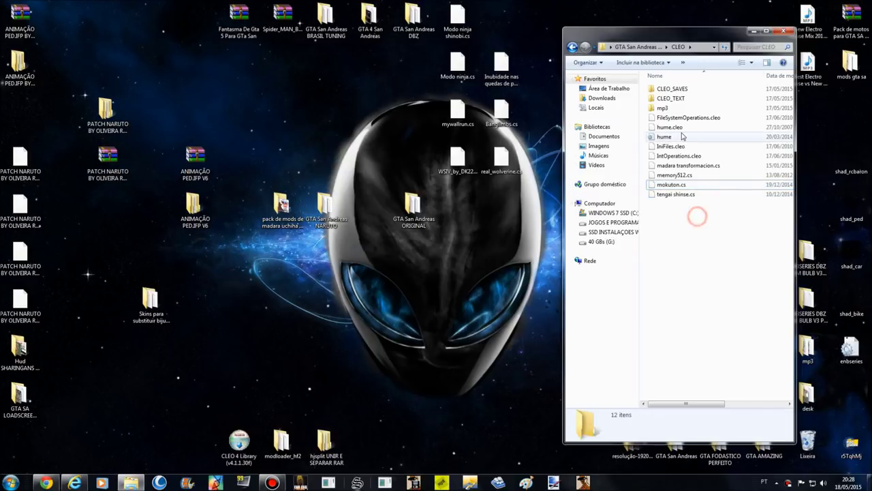
left_click(573, 47)
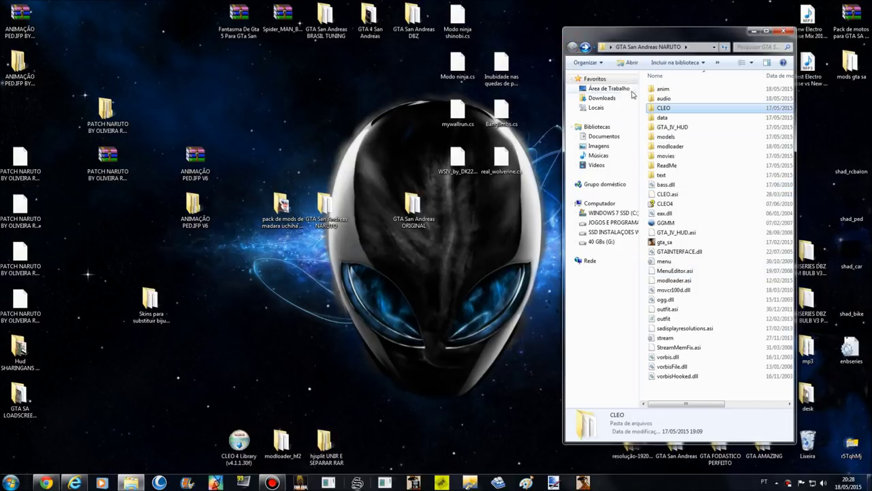
left_click(585, 48)
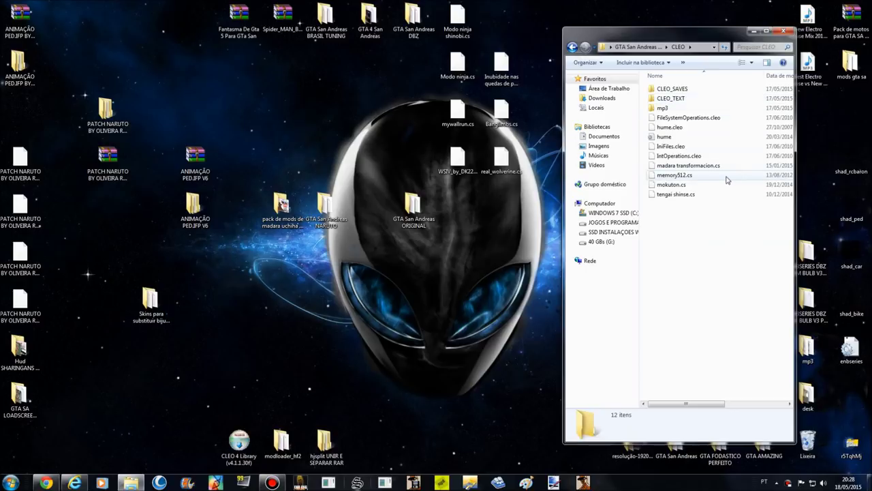
left_click(709, 166)
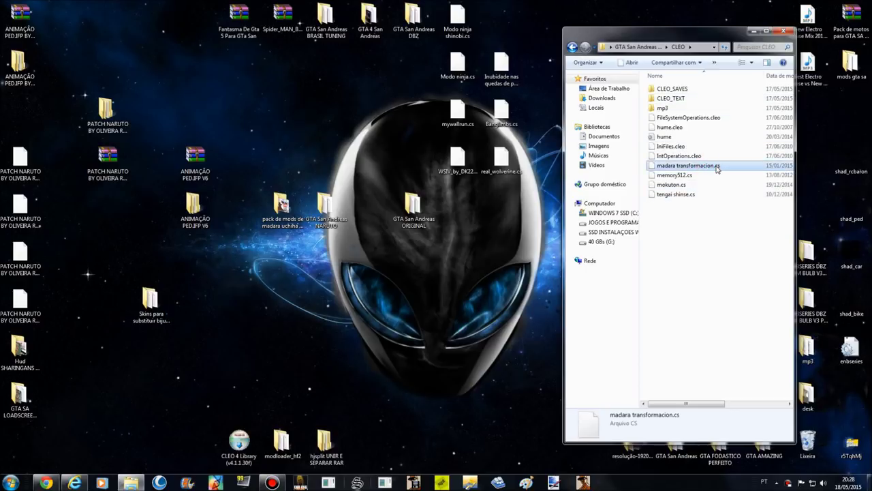
left_click_drag(716, 180, 715, 203)
key("Delete")
key("Return")
left_click(716, 165)
key("Delete")
key("Return")
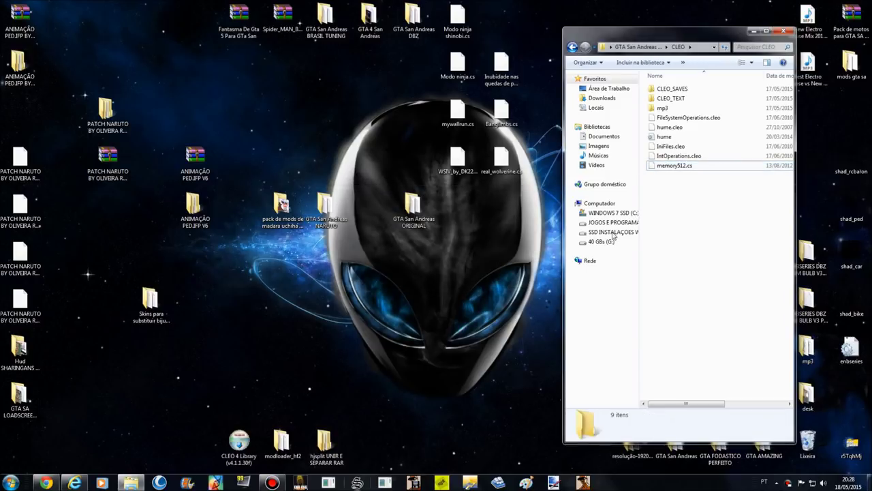
Open the cleo folder inside the Madara Uchiha mod pack and compare its scripts with the game's CLEO folder
double_click(279, 208)
double_click(390, 112)
double_click(390, 103)
double_click(388, 92)
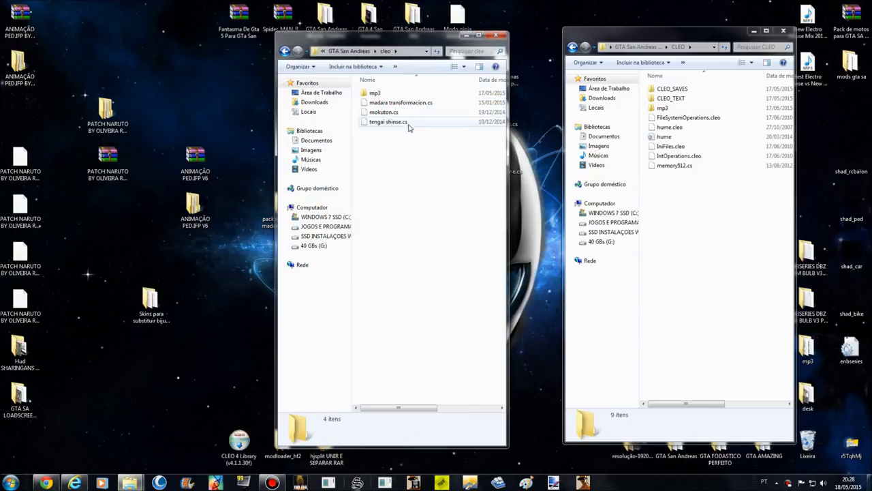
left_click(667, 166)
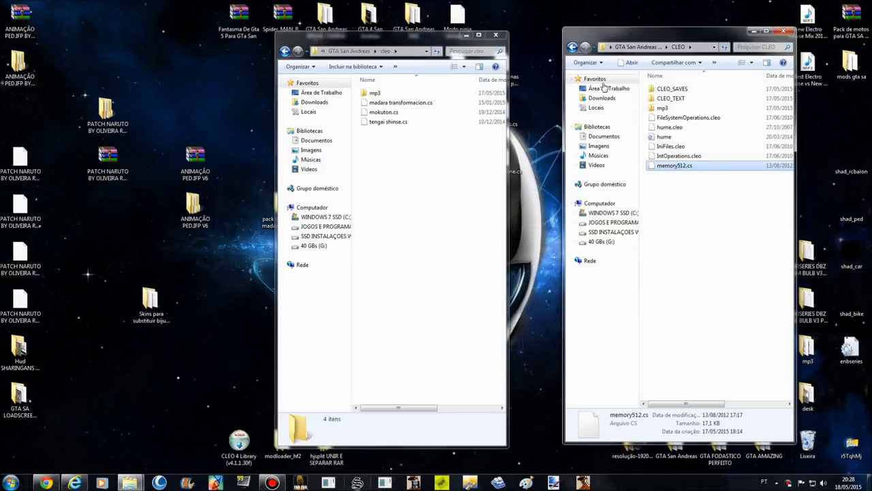
Run gta_sa from the GTA San Andreas NARUTO folder, test a new game and close the crashed program
left_click(572, 47)
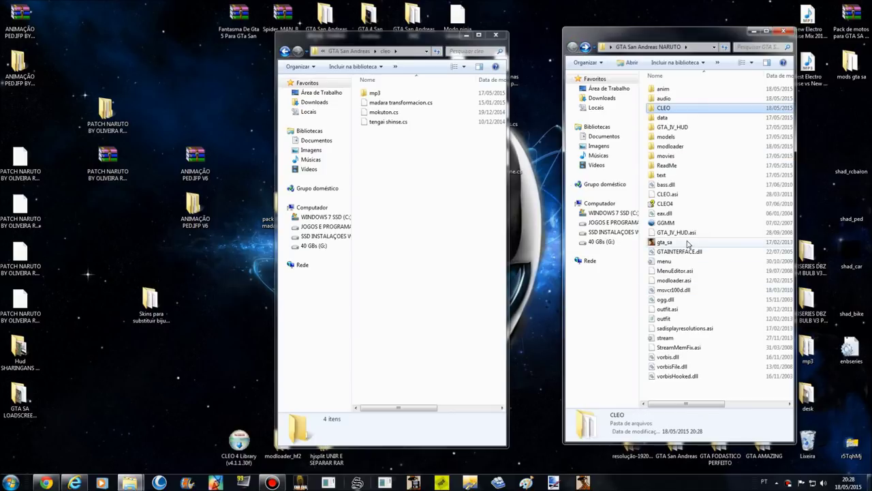
left_click(664, 241)
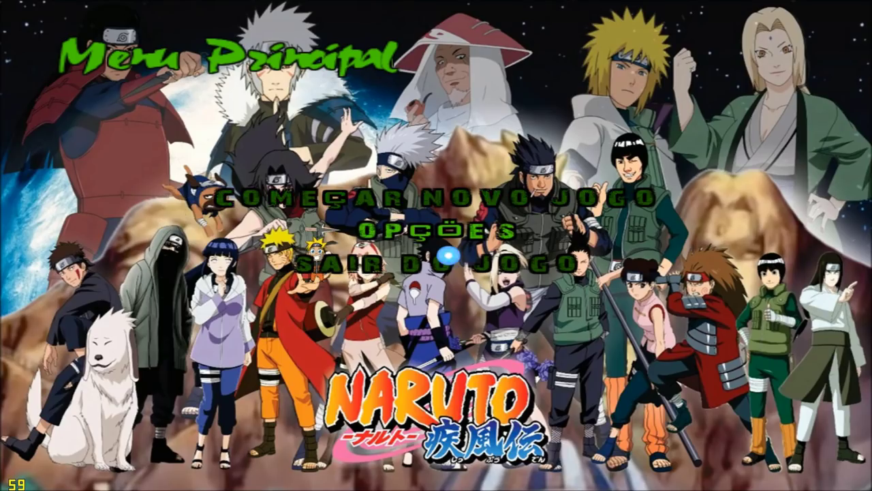
key("Up")
key("Return")
key("Return")
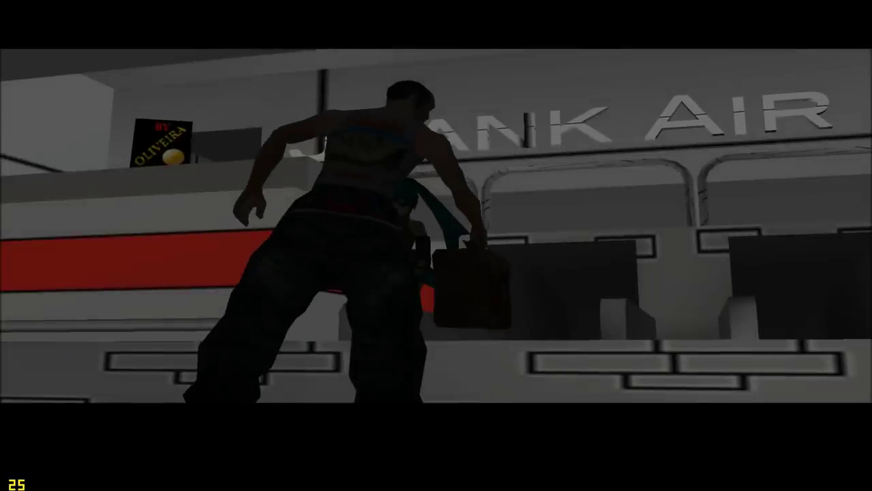
key("w")
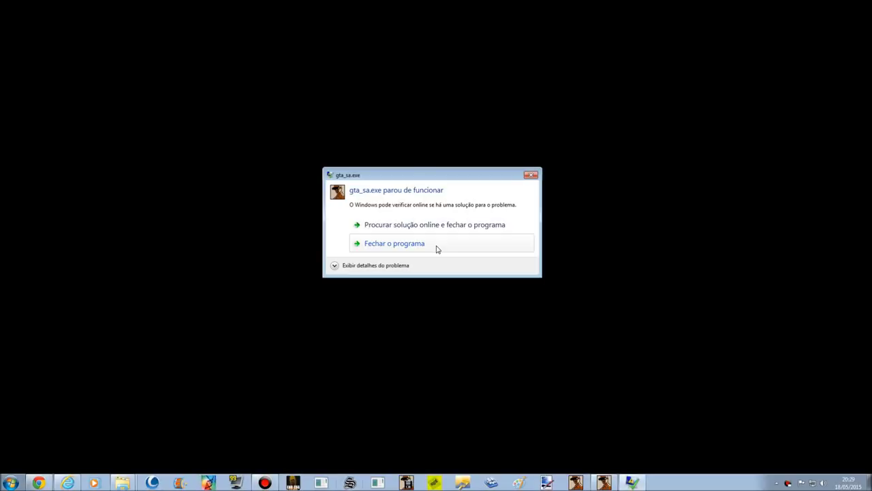
left_click(437, 250)
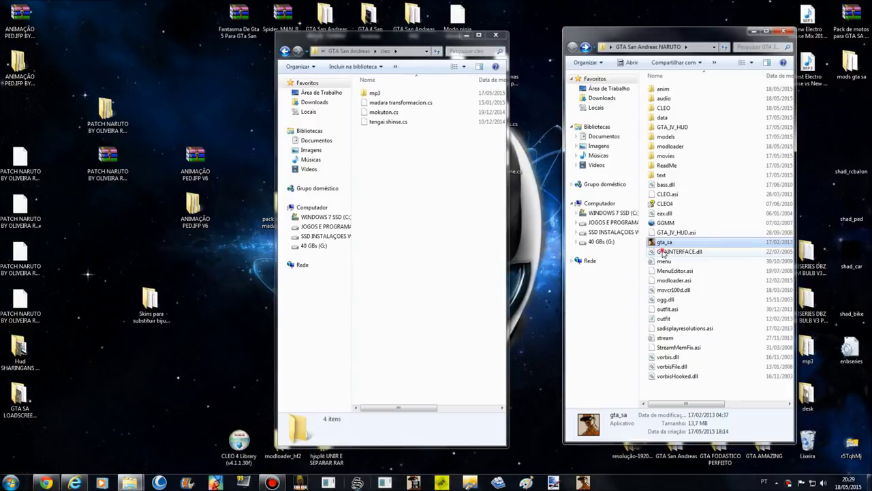
Move modloader.asi out of the GTA San Andreas NARUTO folder onto the desktop
left_click(679, 252)
left_click(713, 232)
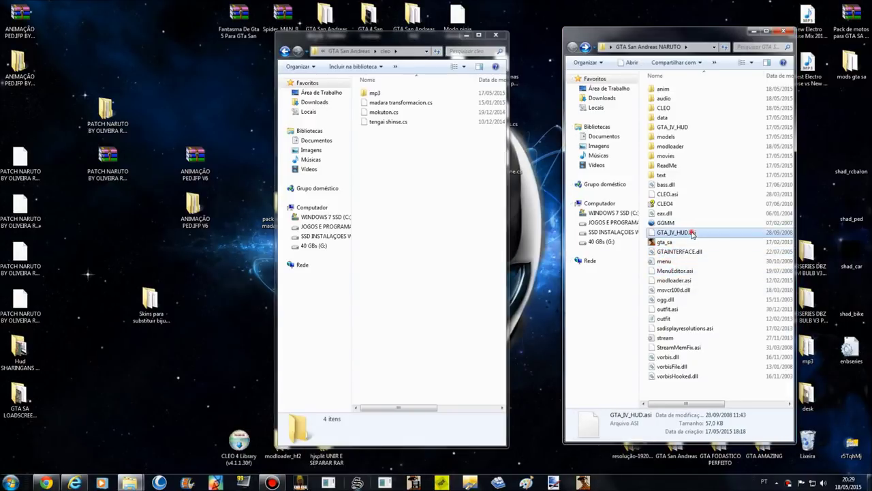
left_click(684, 282)
left_click_drag(684, 285, 534, 275)
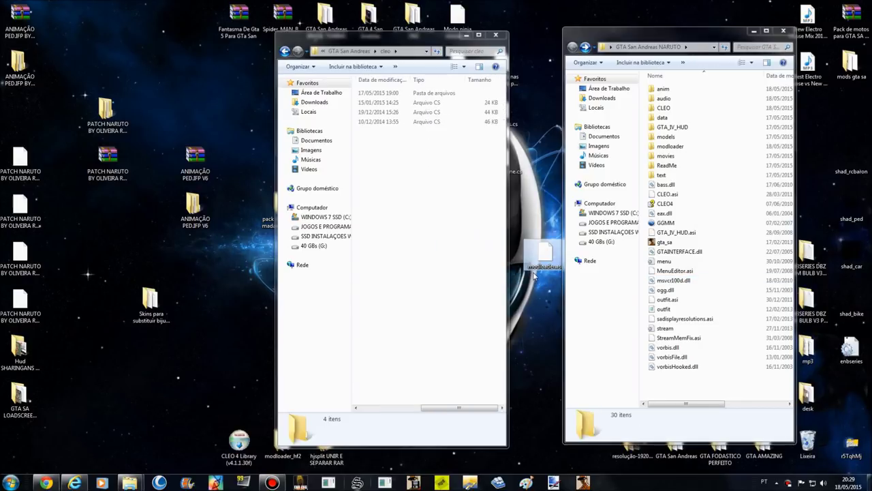
left_click_drag(438, 34, 357, 31)
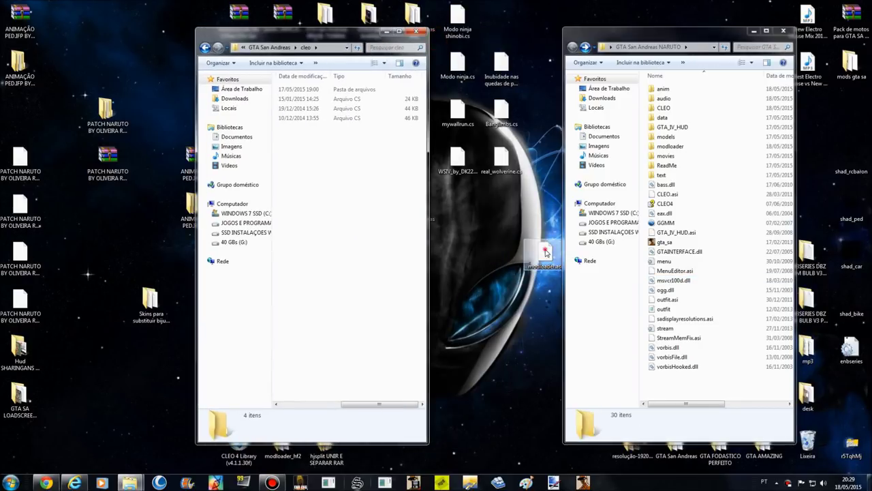
left_click_drag(545, 252, 504, 256)
Launch gta_sa without modloader.asi and start a new game from the main menu
double_click(665, 242)
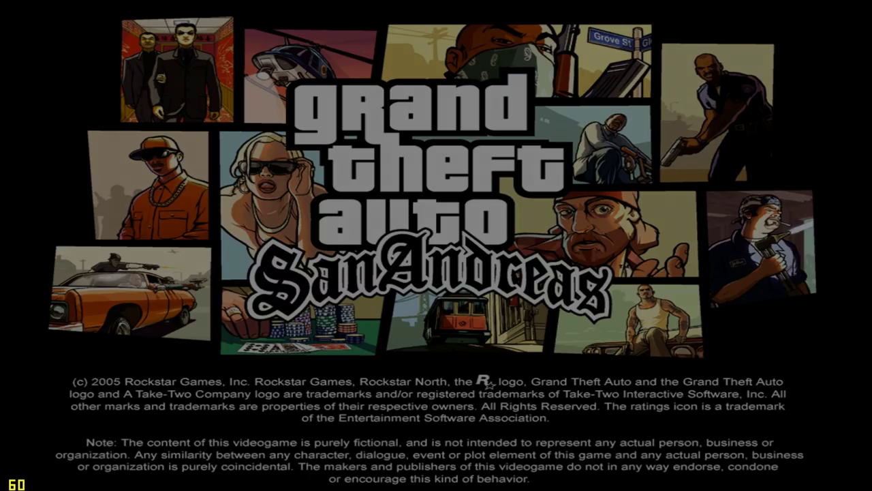
key("Return")
key("Escape")
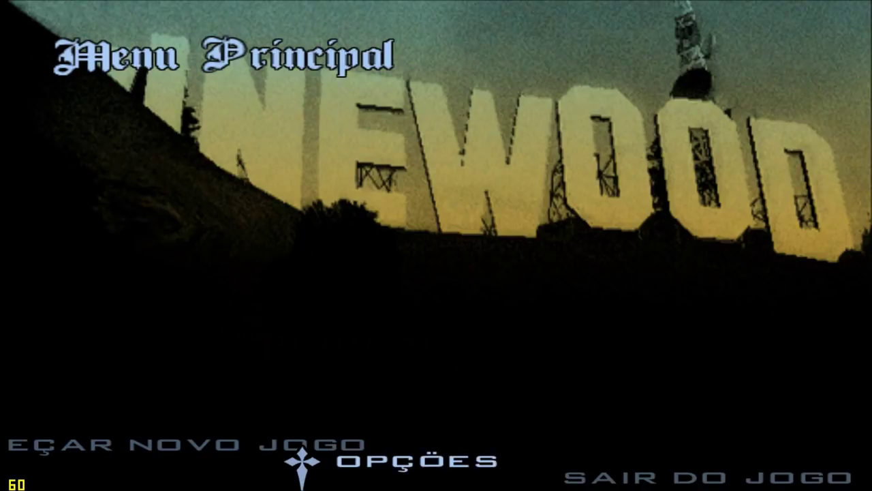
key("Return")
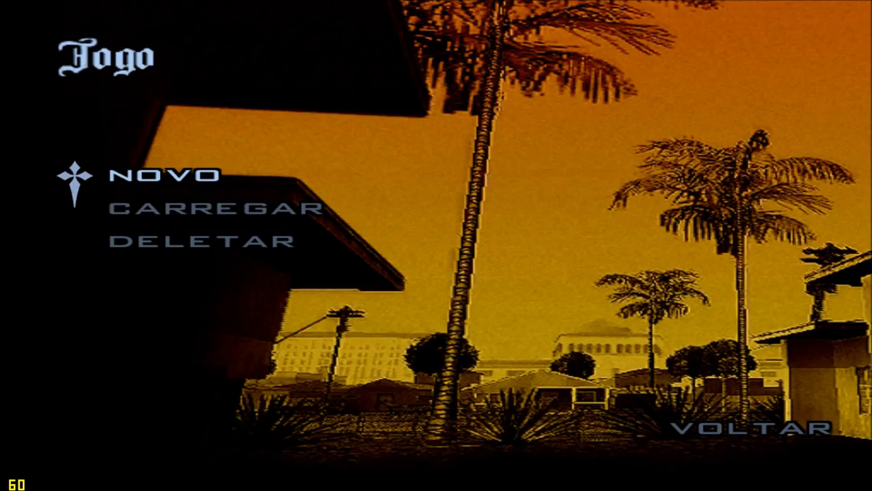
key("Return")
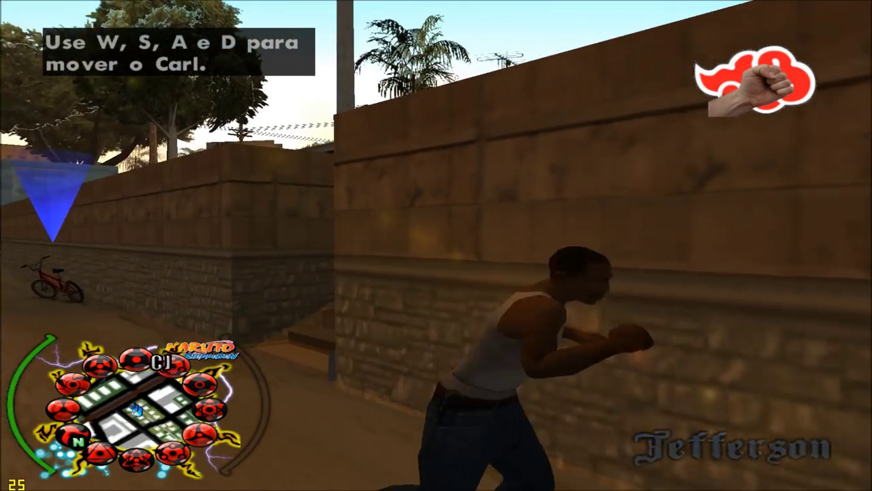
Test the gameplay by running CJ out of the alley and along the street among the parked cars
left_click(437, 245)
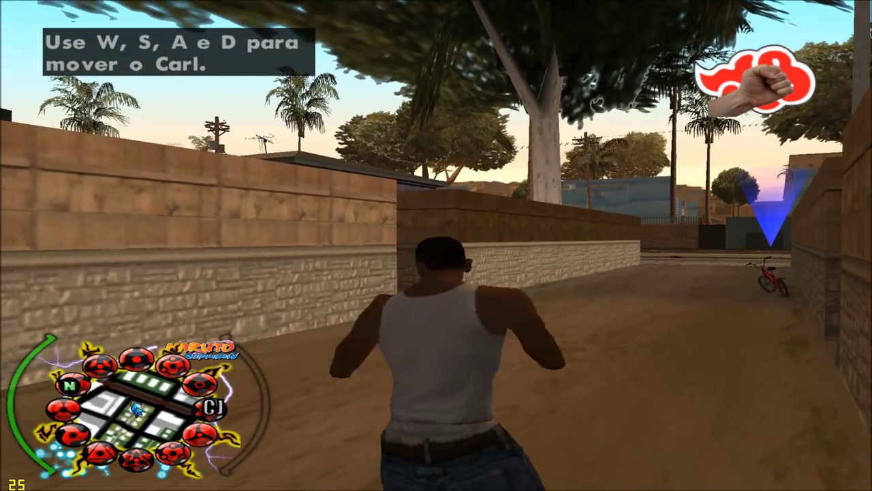
key("w")
key("w")
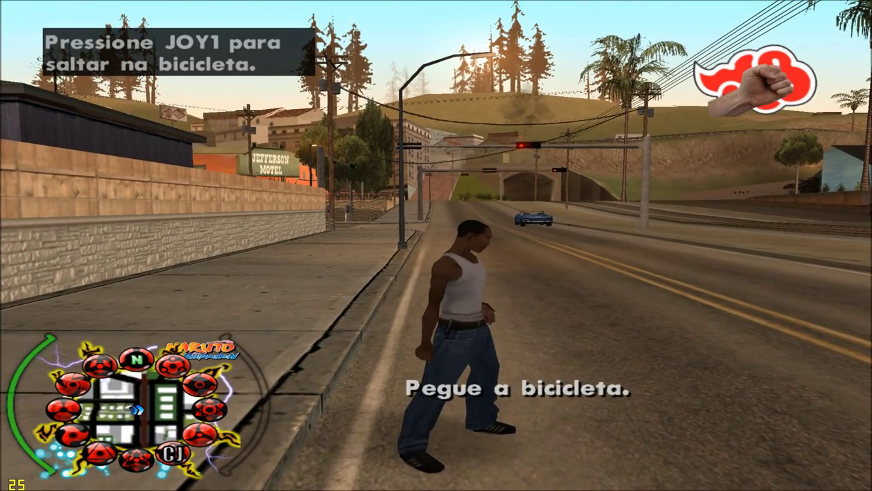
key("e")
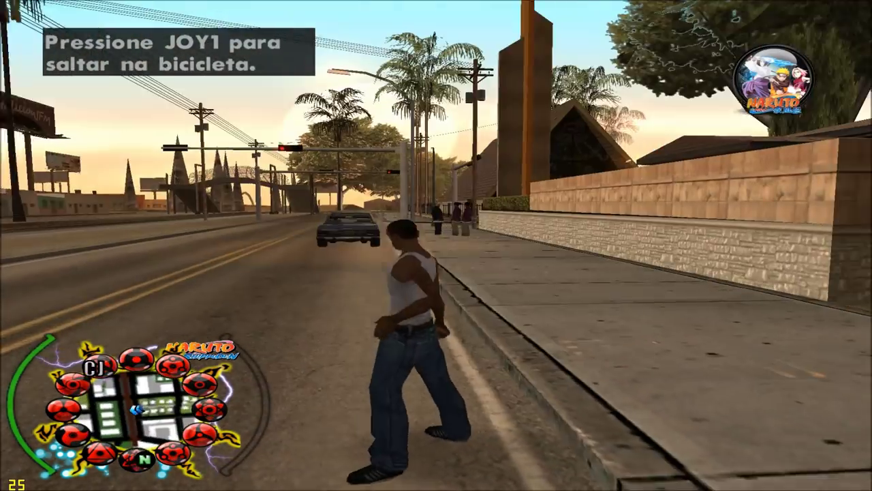
key("w")
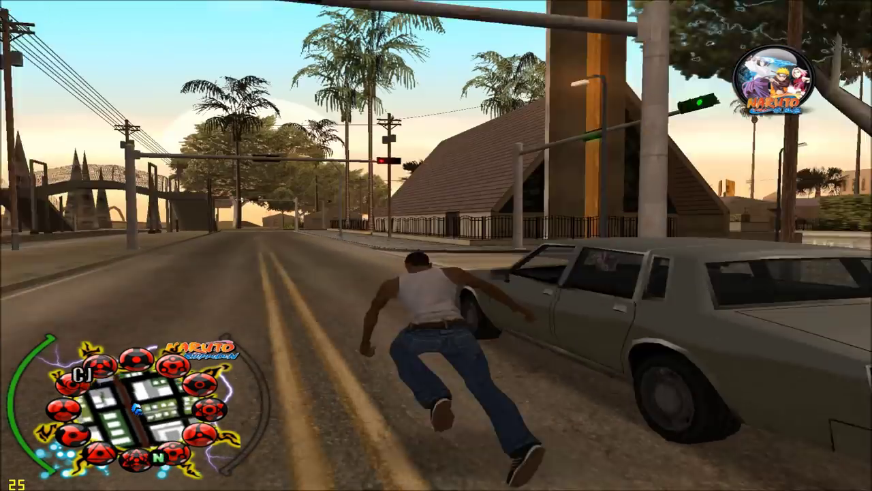
key("w")
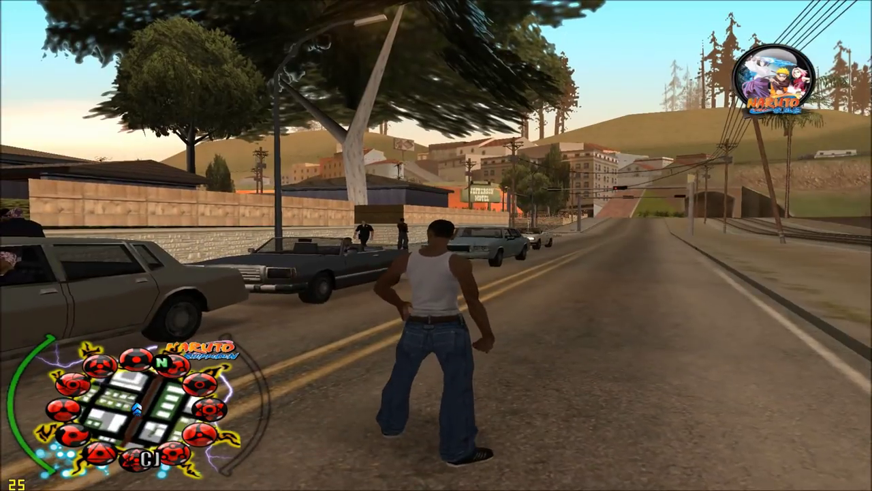
key("w")
key("shift")
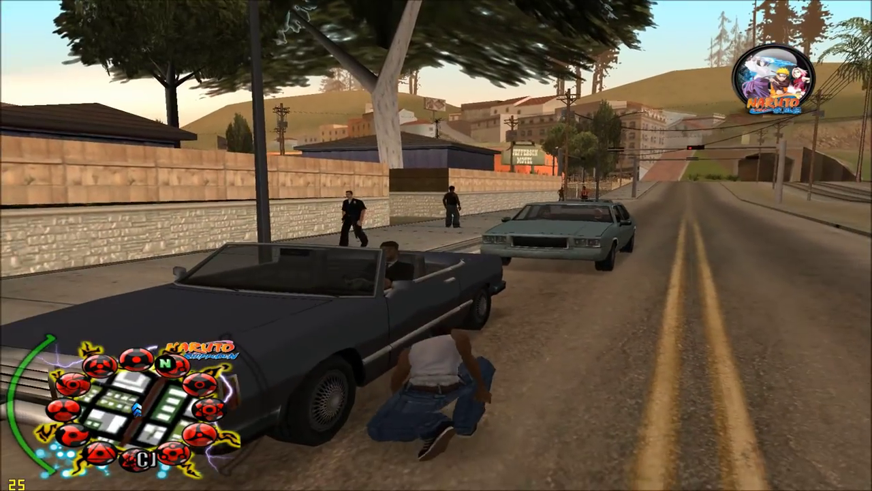
Pause the running game and quit to the desktop
key("Escape")
key("Up")
key("Return")
key("Up")
key("Return")
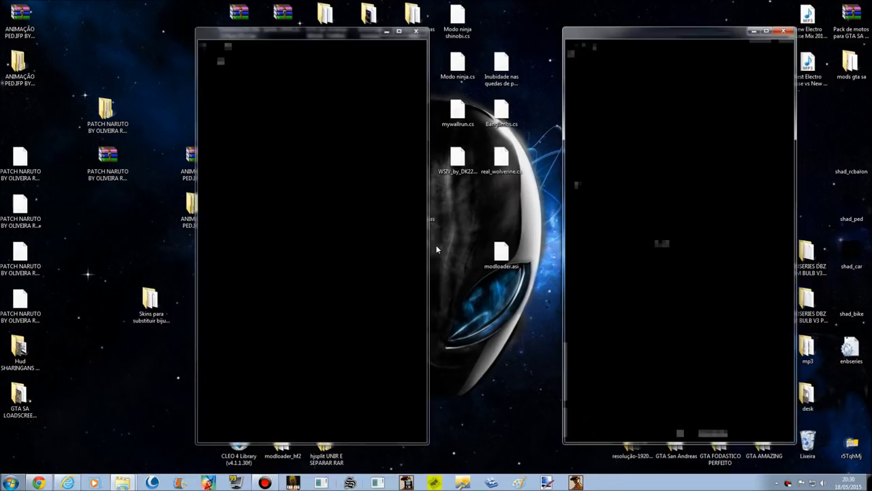
Move modloader.asi from the desktop back into the GTA San Andreas NARUTO folder and open its modloader folder
left_click_drag(500, 259, 719, 259)
double_click(687, 147)
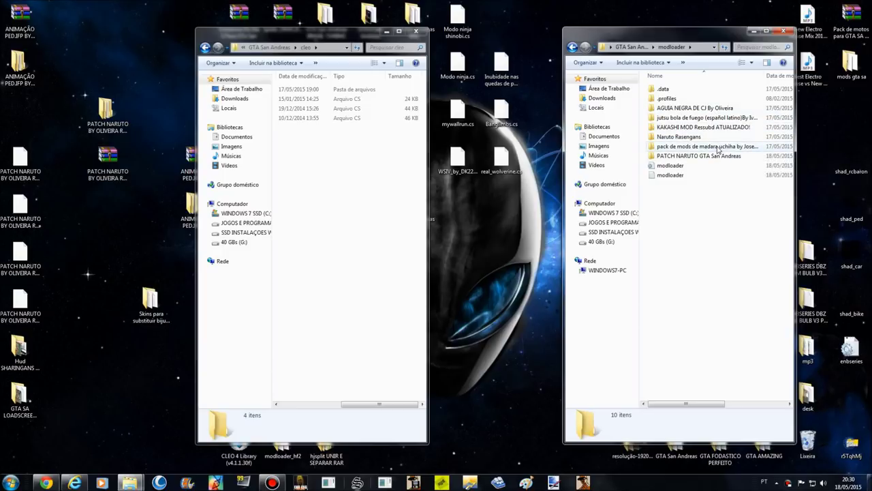
Check the madara uchiha mod pack's MOD folder, and delete the Naruto Rasengans, KAKASHI MOD and jutsu bola de fuego folders from modloader
double_click(709, 146)
double_click(661, 107)
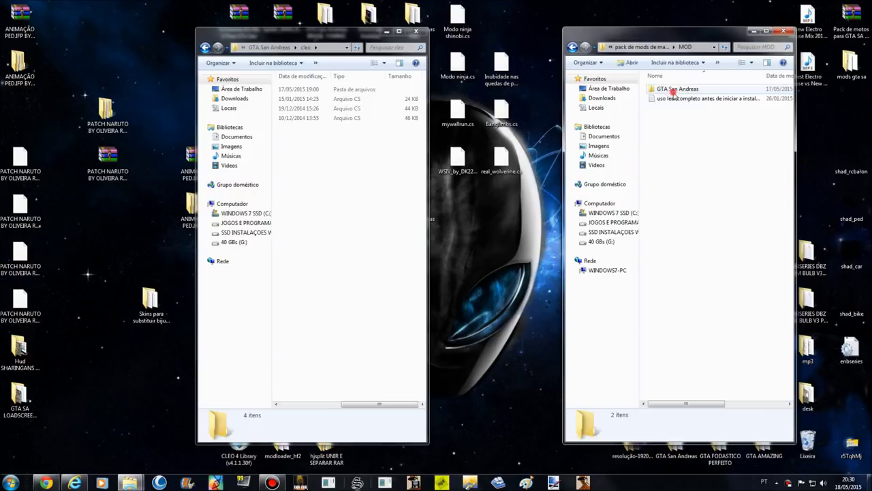
left_click(573, 48)
left_click(572, 48)
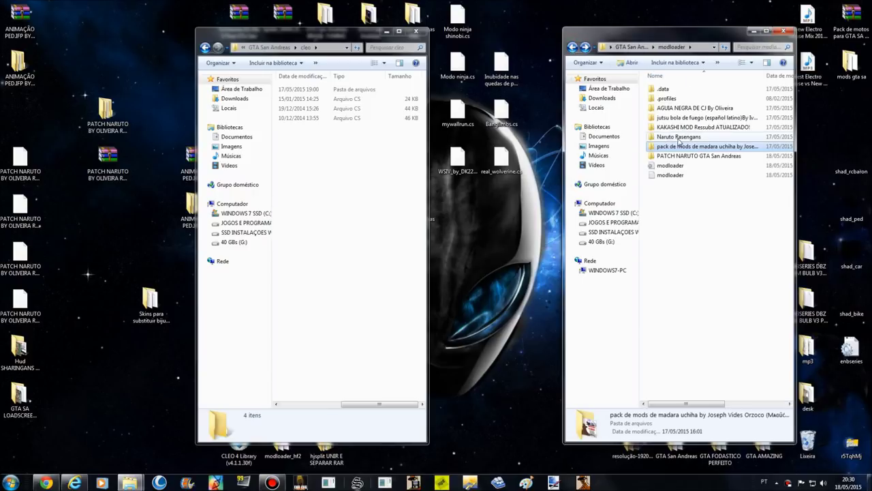
left_click(678, 136)
key("Delete")
key("Return")
left_click(681, 126)
key("Delete")
key("Return")
left_click(702, 117)
key("Delete")
key("Return")
Examine the AGUIA NEGRA DE CJ mod folder, including its cleo scripts and the files meant for GTA3.img
left_click(701, 108)
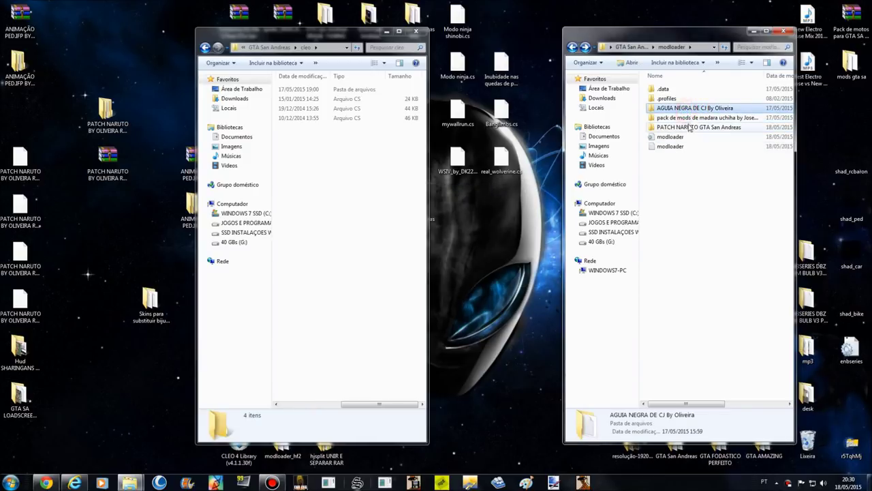
left_click(687, 117)
double_click(688, 108)
double_click(684, 99)
double_click(678, 90)
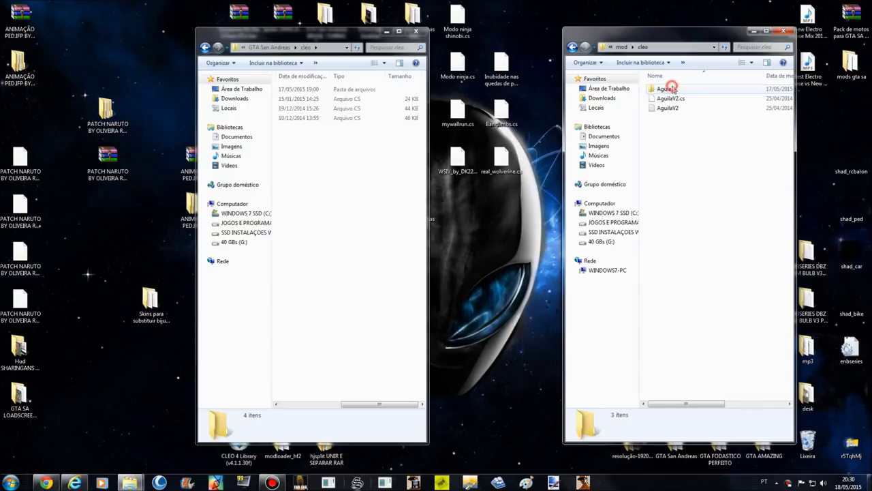
left_click(573, 47)
left_click(573, 47)
double_click(685, 89)
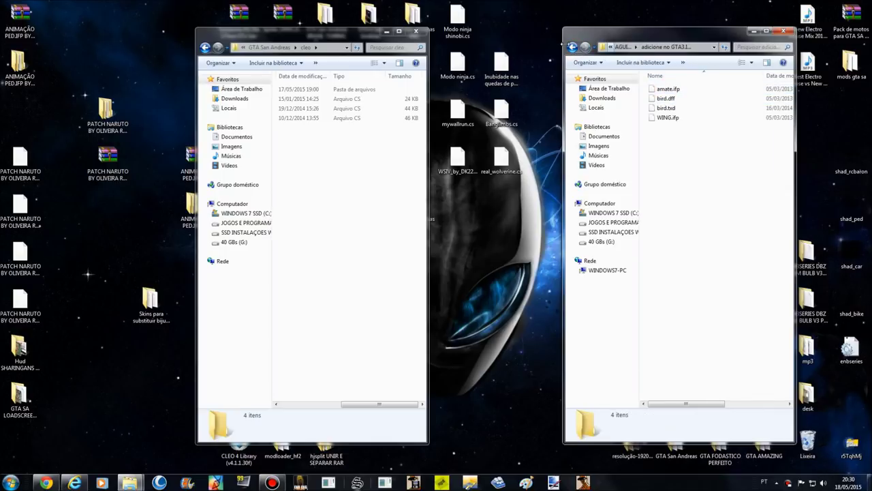
left_click(577, 47)
left_click(576, 47)
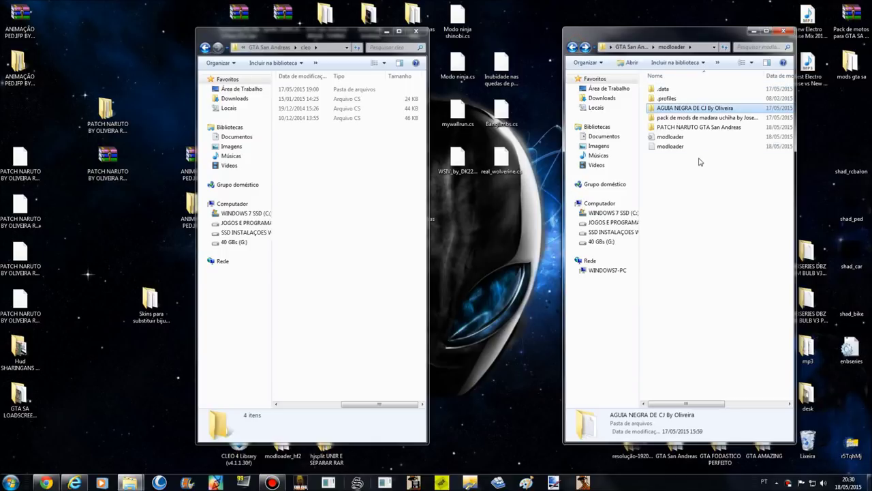
Open the PATCH NARUTO GTA San Andreas folder inside modloader and close the separate cleo folder window
left_click(702, 128)
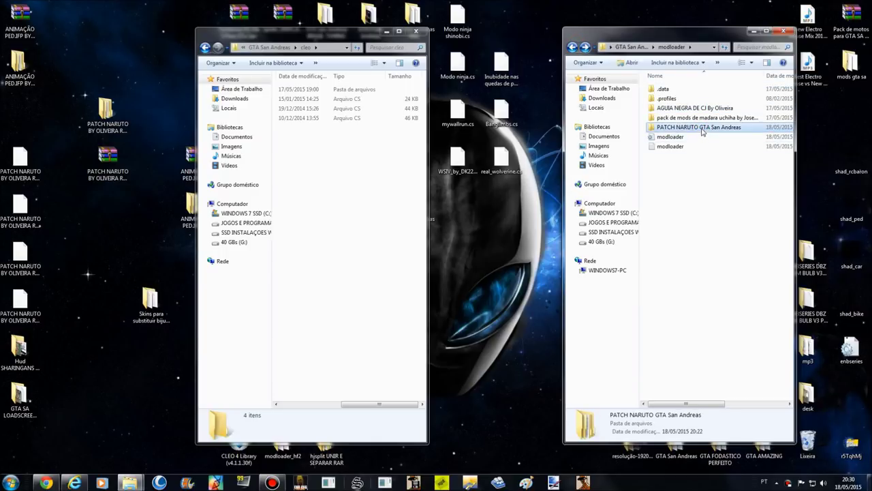
double_click(702, 128)
left_click(416, 31)
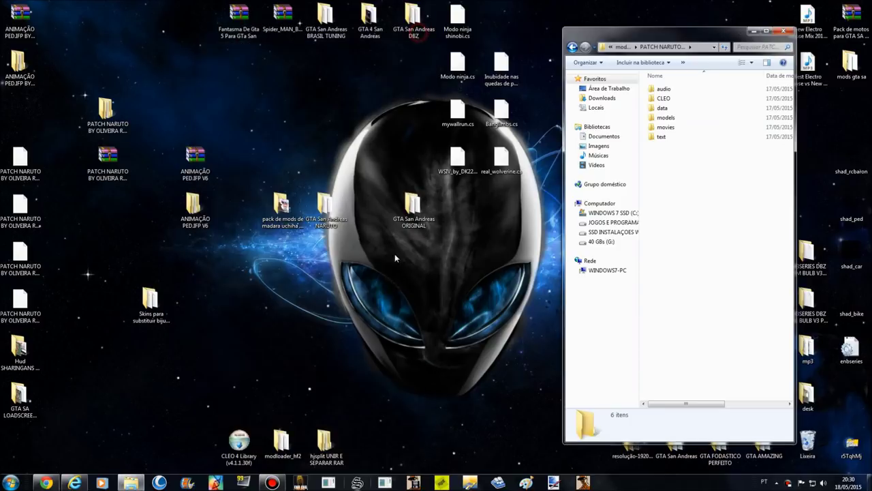
Open the GTA San Andreas ORIGINAL folder from the desktop and launch its gta_sa executable
left_click(420, 208)
double_click(420, 208)
left_click_drag(329, 31, 444, 18)
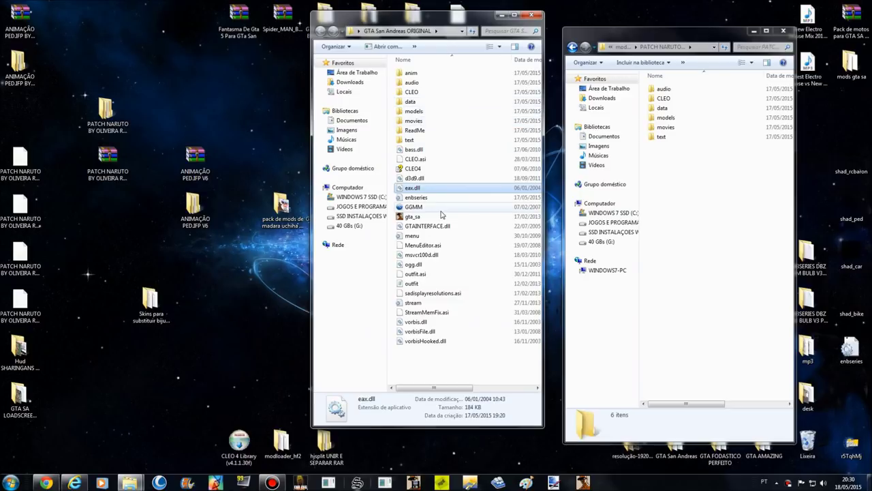
left_click_drag(402, 18, 443, 26)
left_click(290, 225)
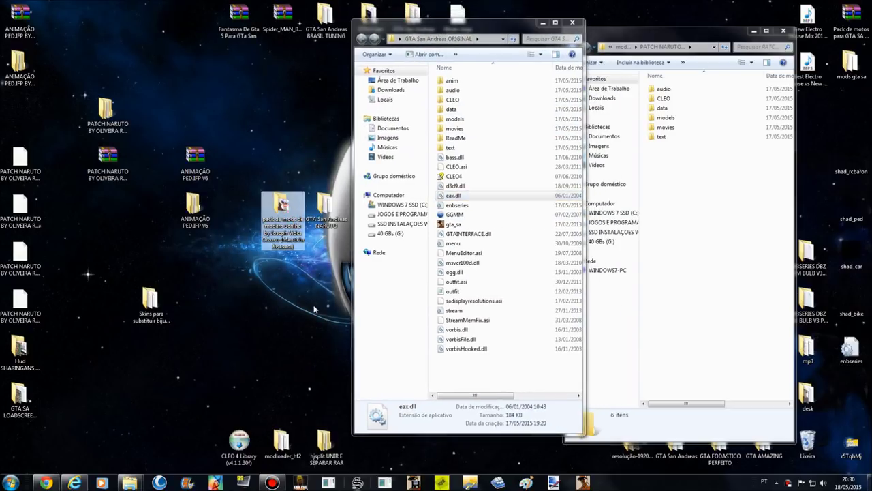
double_click(454, 224)
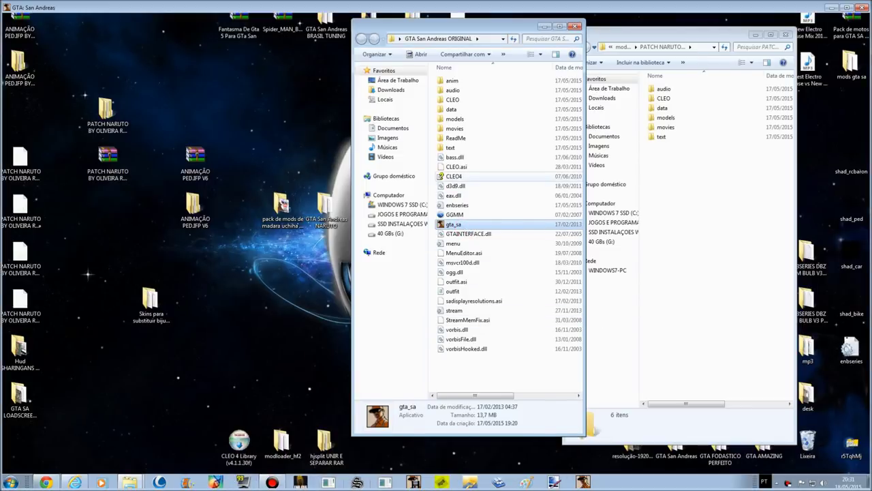
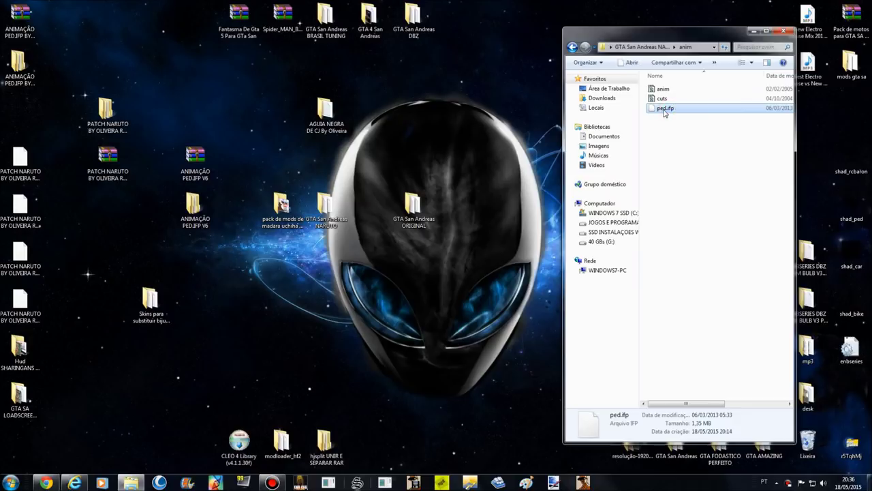
Check the ped.ifp file in the Anim folder of the Ninjas Anims animation mod against the game's ped.ifp
double_click(20, 65)
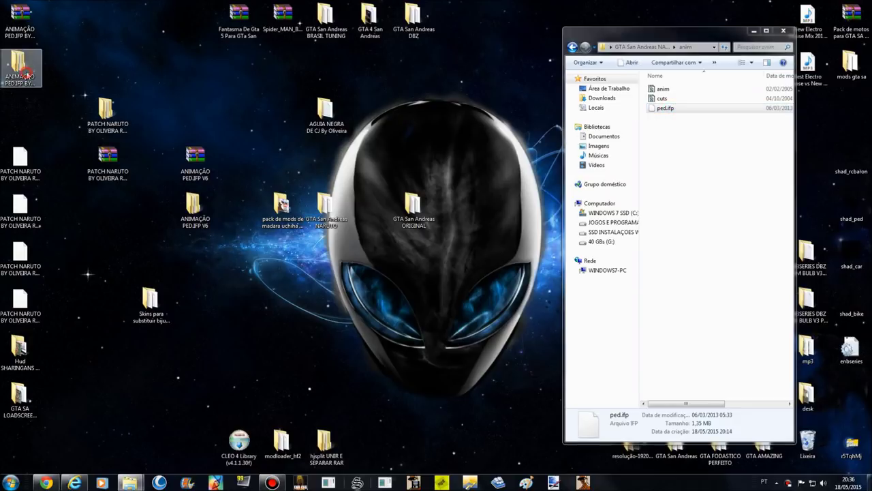
double_click(328, 70)
double_click(267, 88)
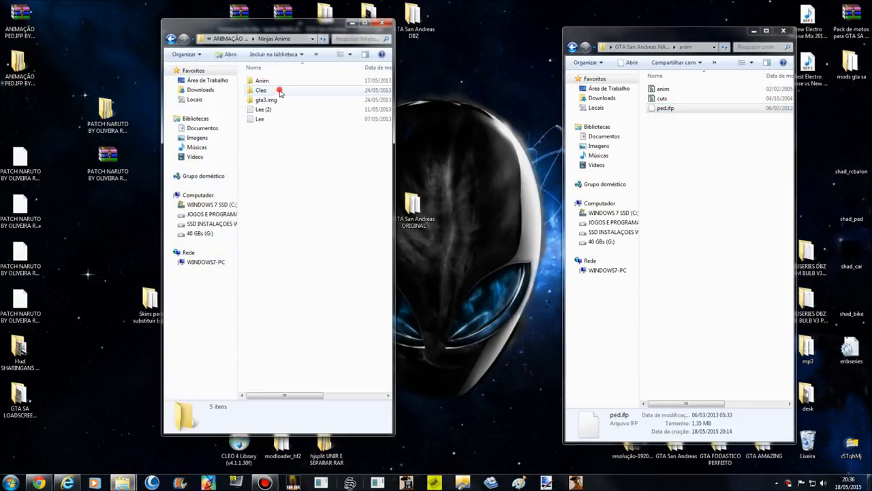
double_click(279, 82)
left_click(273, 82)
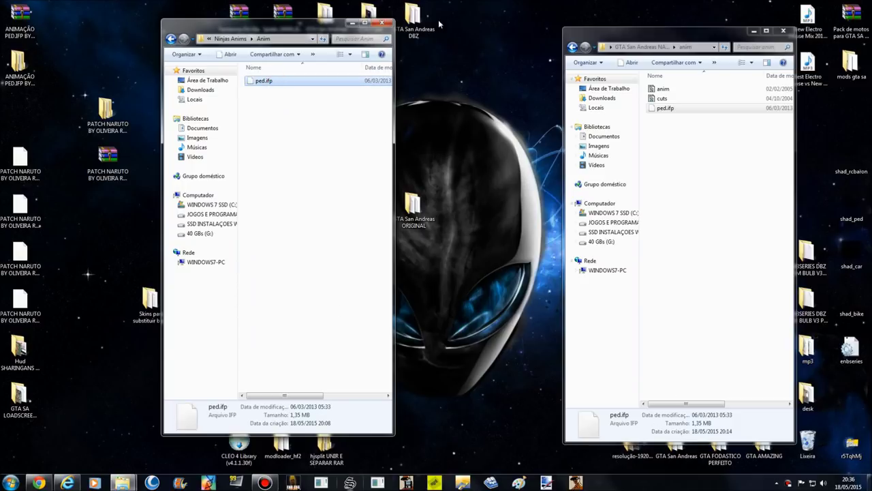
left_click(384, 24)
Delete the modloader folder and modloader.asi from the GTA San Andreas NARUTO folder
left_click(573, 47)
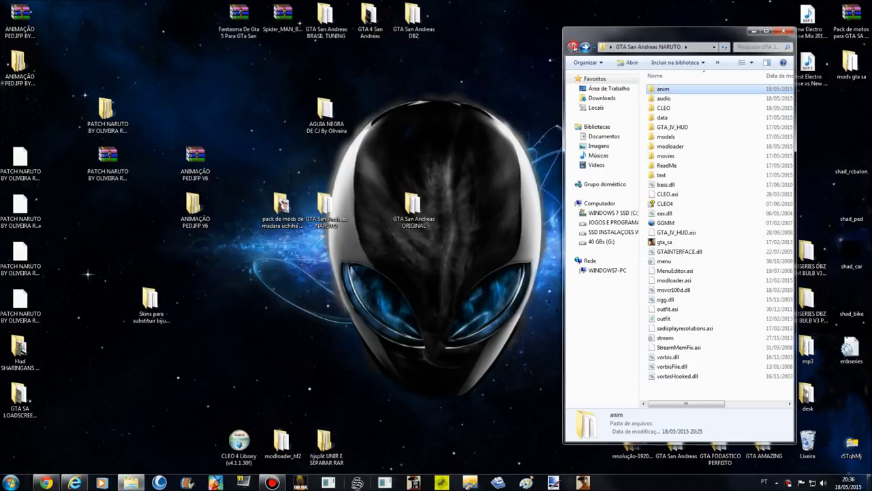
left_click(719, 146)
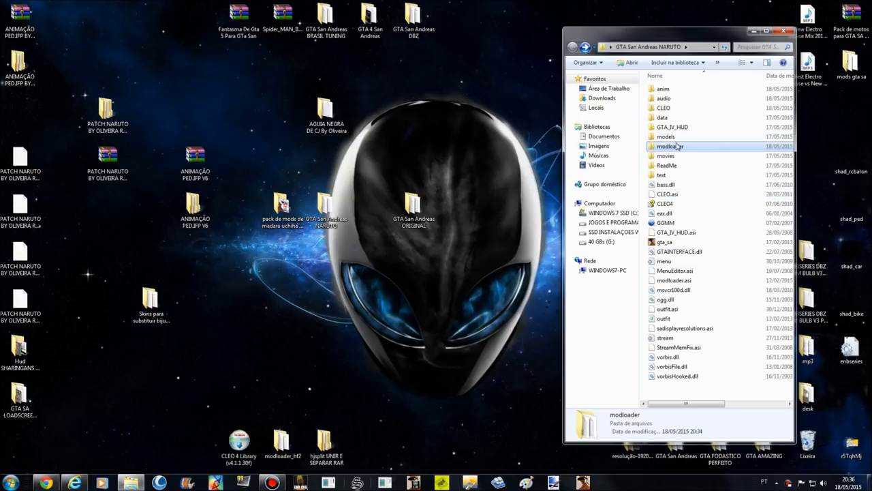
key("Escape")
key("Delete")
key("Return")
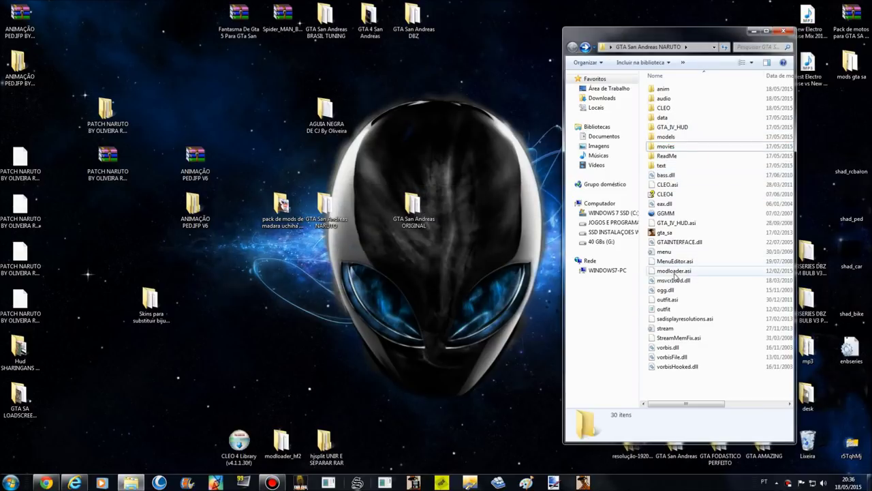
left_click(682, 272)
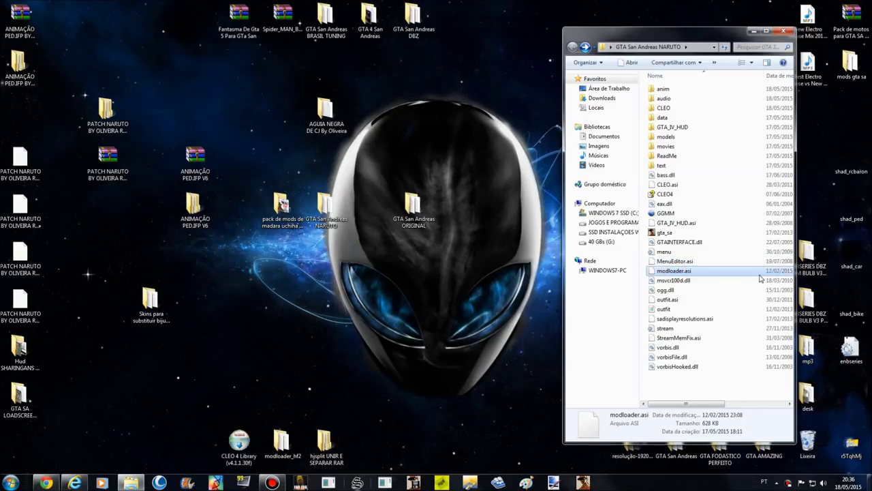
key("Delete")
key("Return")
Copy the clean modloader folder from modloader_hf2 on the desktop into the GTA San Andreas NARUTO folder
double_click(283, 446)
left_click(288, 82)
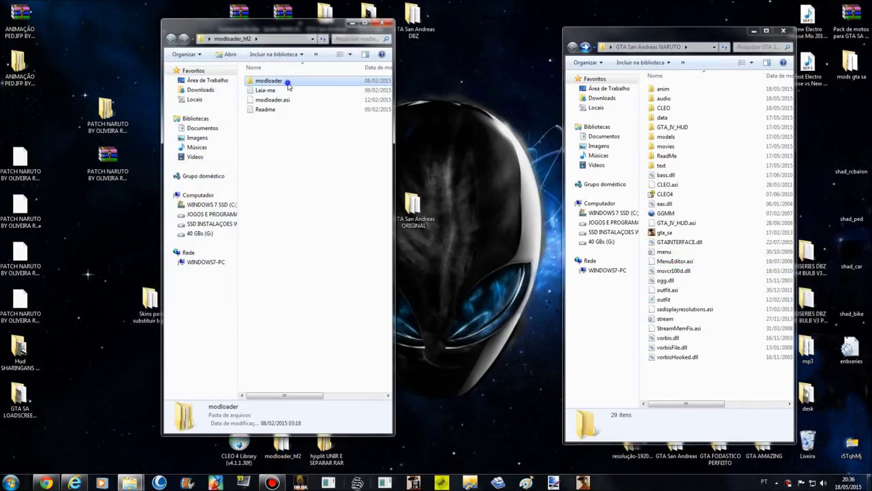
right_click(287, 82)
left_click(321, 278)
right_click(713, 217)
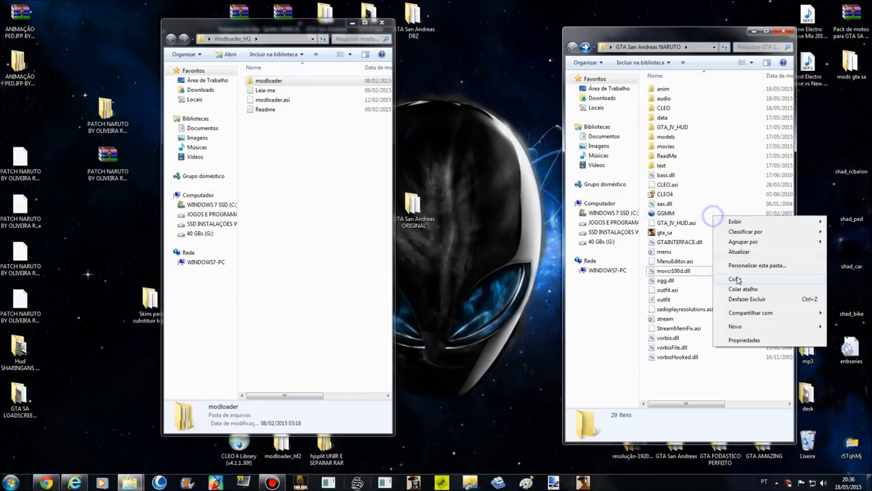
left_click(735, 279)
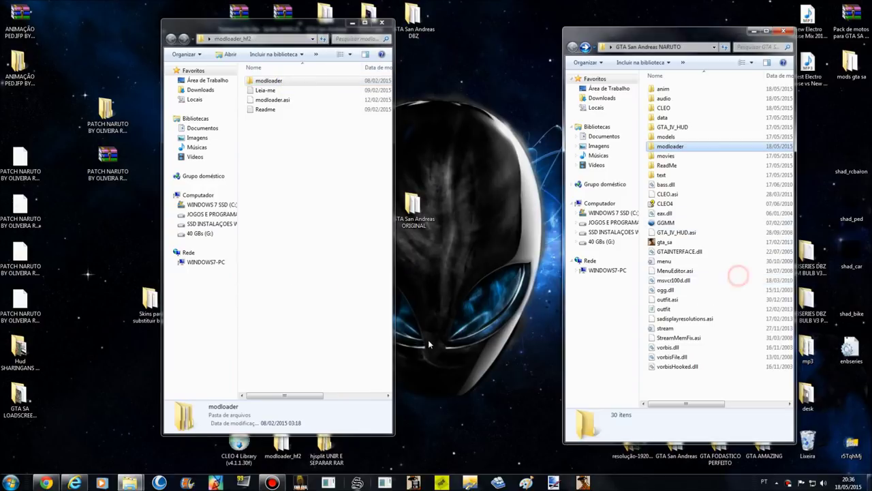
Copy modloader.asi from modloader_hf2 into the GTA San Andreas NARUTO folder and close the source window
left_click(267, 100)
right_click(267, 99)
left_click(324, 267)
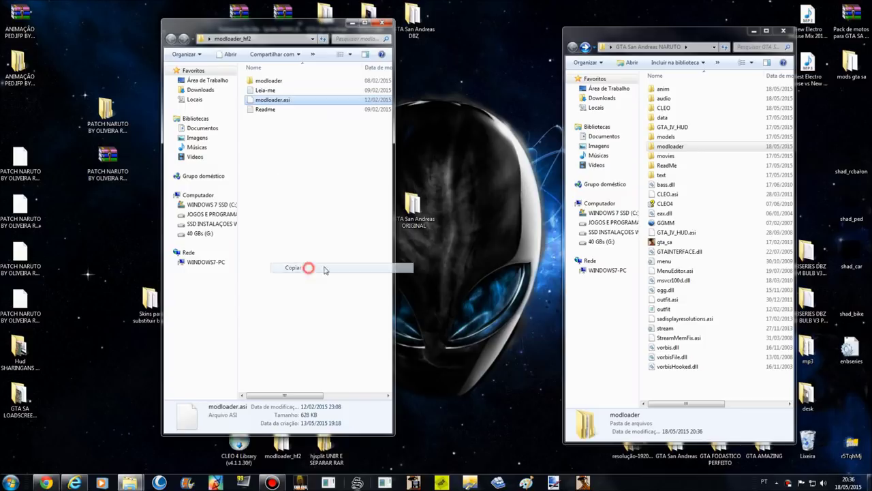
right_click(716, 196)
left_click(744, 257)
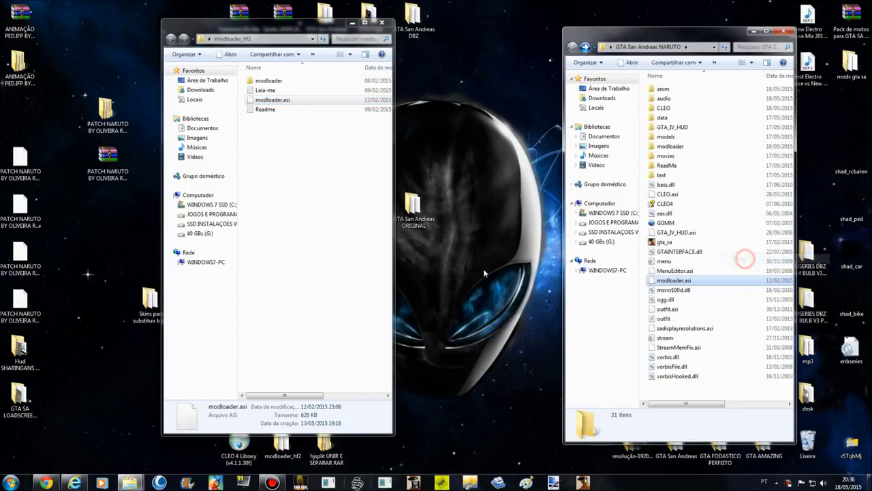
left_click(382, 23)
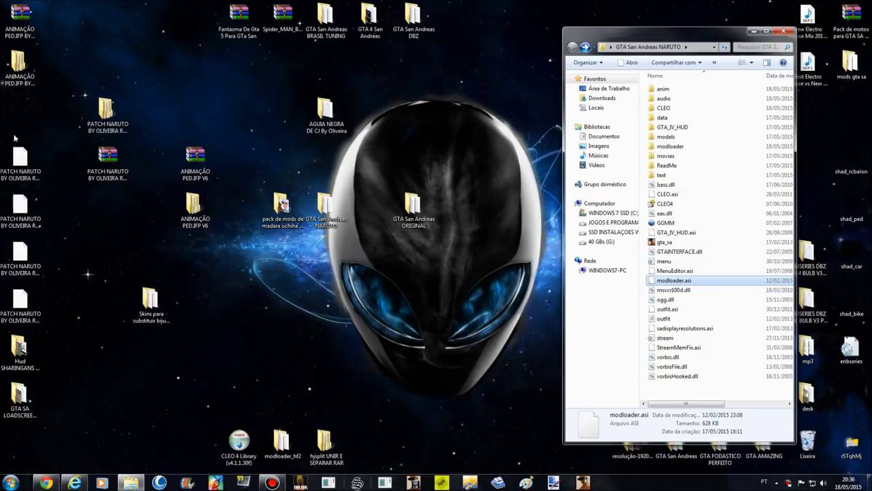
Copy the GTA San Andreas folder from the PATCH NARUTO download into the game's modloader folder and put the source window away
double_click(107, 112)
double_click(283, 81)
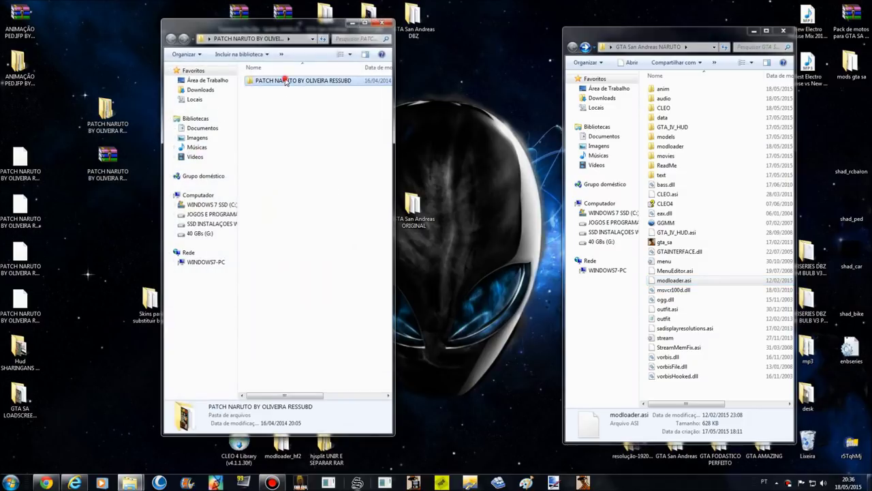
double_click(269, 82)
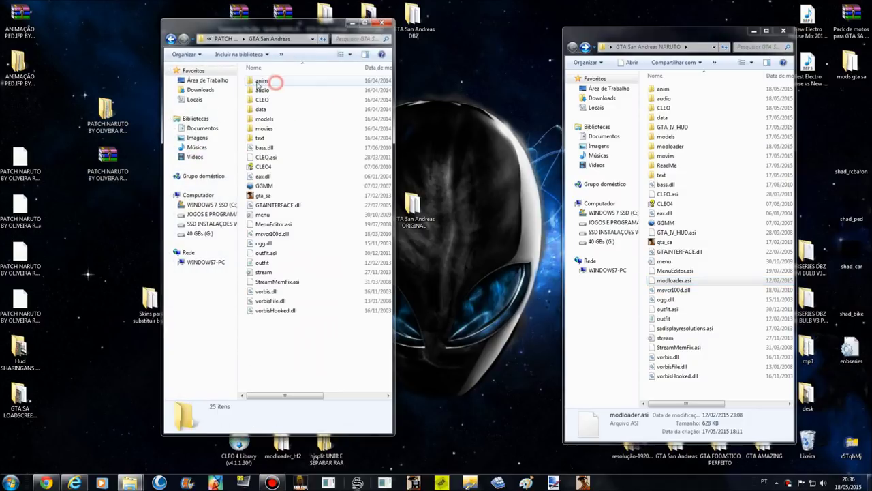
left_click(171, 39)
right_click(280, 88)
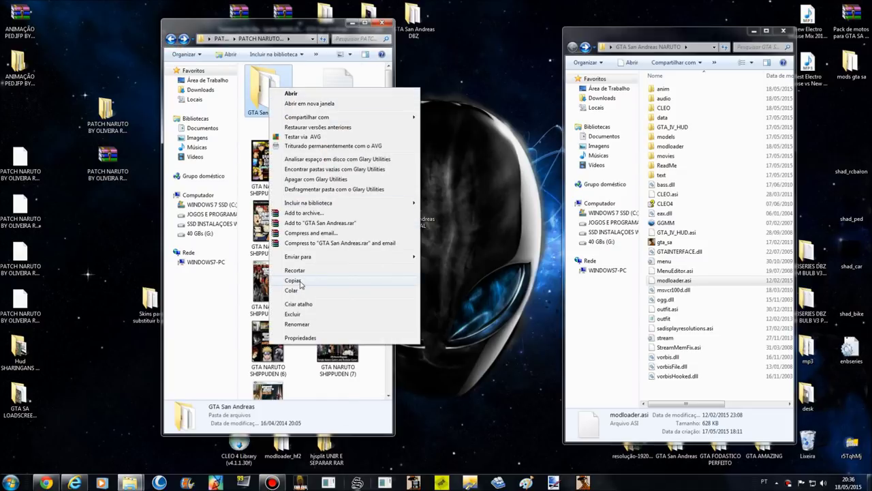
left_click(299, 281)
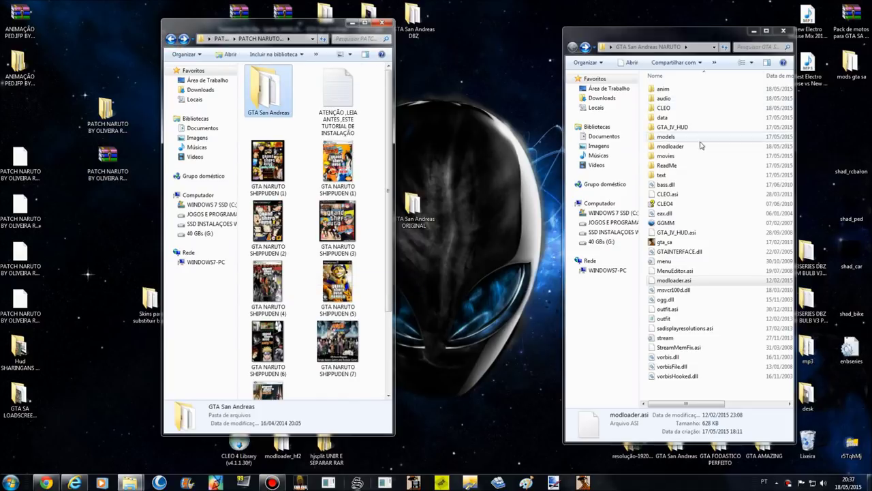
double_click(670, 146)
right_click(697, 142)
left_click(735, 207)
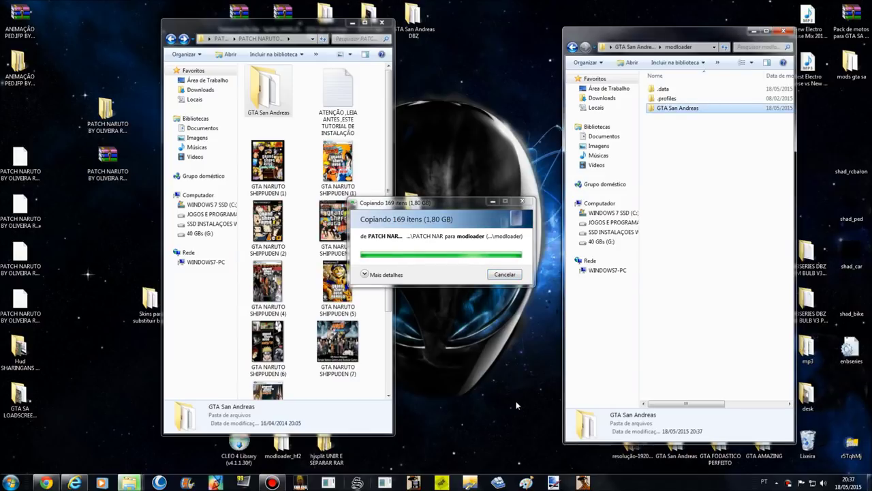
left_click(353, 22)
Rename the copied GTA San Andreas folder inside modloader as PATCH NARUTO GTA San Andreas
double_click(690, 108)
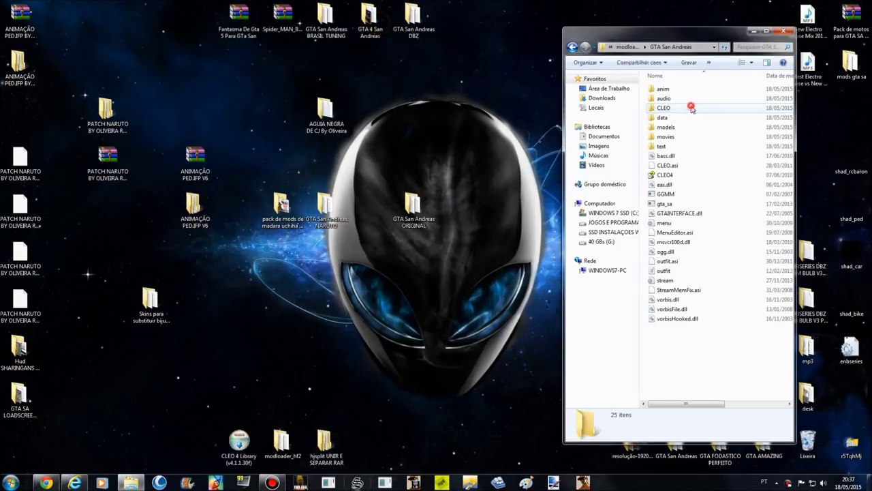
key("BackSpace")
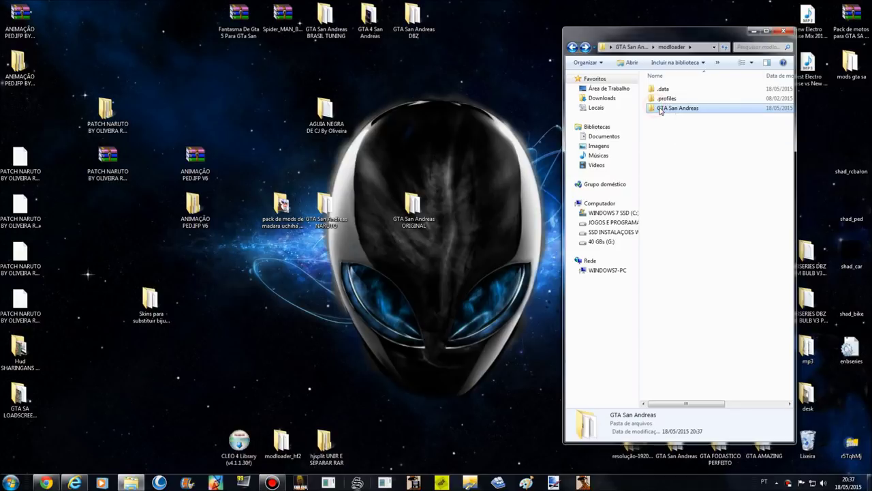
left_click(658, 110)
left_click(658, 110)
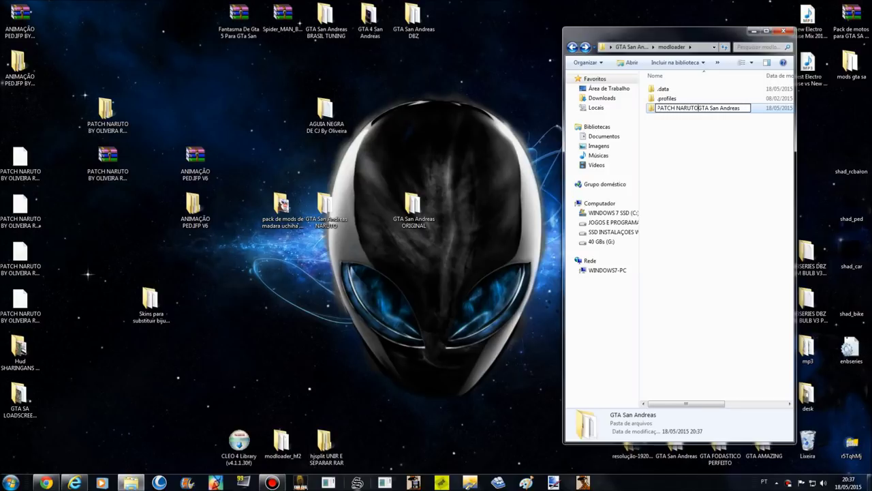
type("PATCH NARUTO")
key("Return")
Move the loose files from PATCH NARUTO GTA San Andreas in modloader into the GTA San Andreas NARUTO root folder, replacing existing ones
double_click(713, 109)
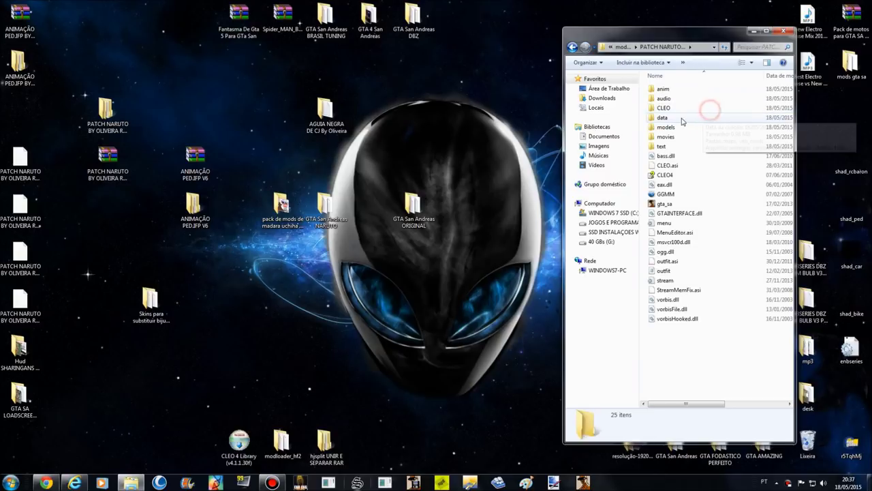
left_click_drag(696, 161, 721, 327)
right_click(709, 240)
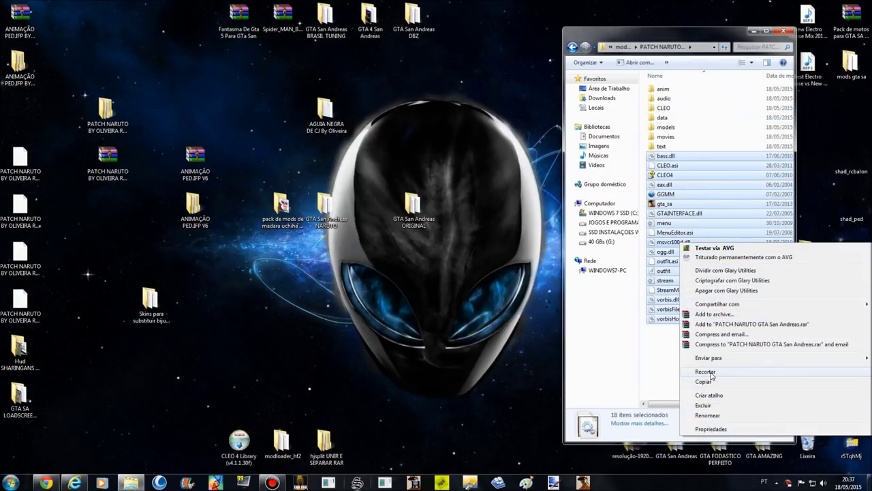
left_click(711, 371)
left_click(572, 47)
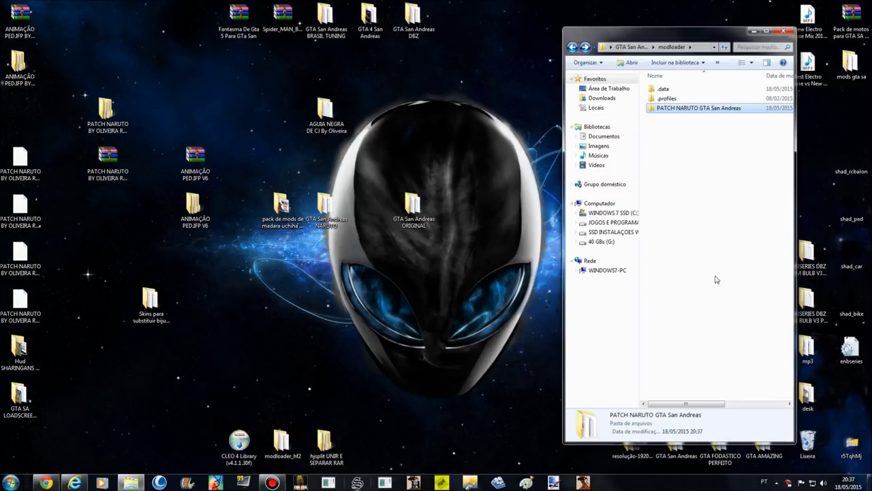
left_click(572, 47)
right_click(741, 222)
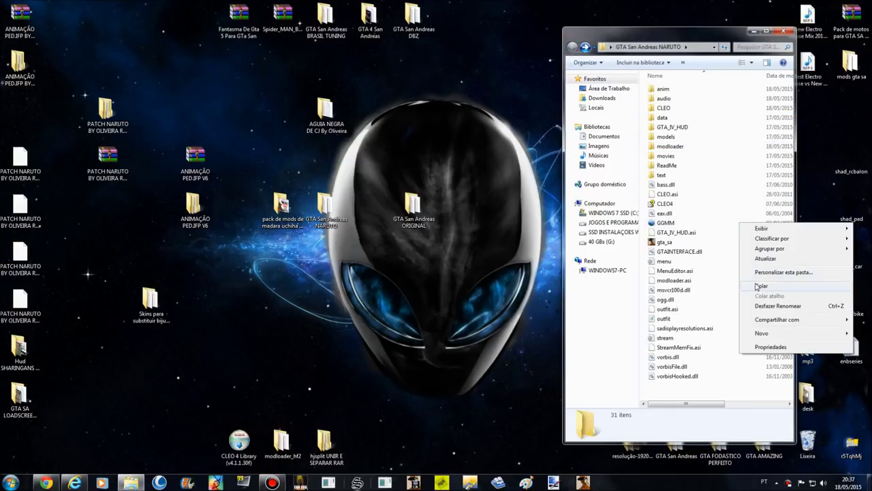
left_click(755, 283)
left_click(439, 189)
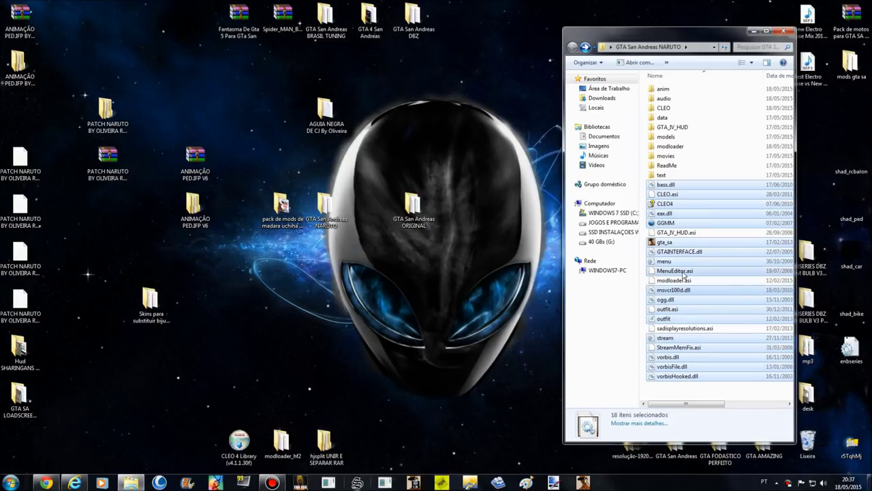
Check the anim and audio folders of PATCH NARUTO GTA San Andreas inside modloader
double_click(672, 146)
double_click(682, 109)
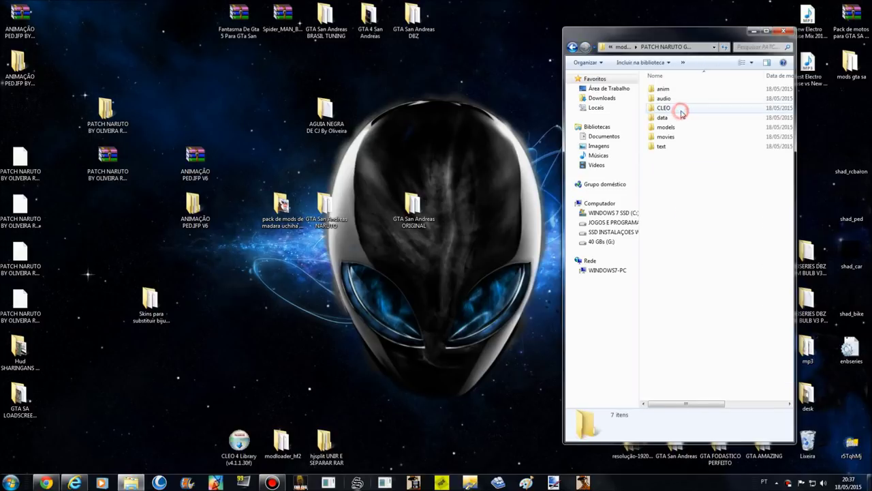
double_click(686, 89)
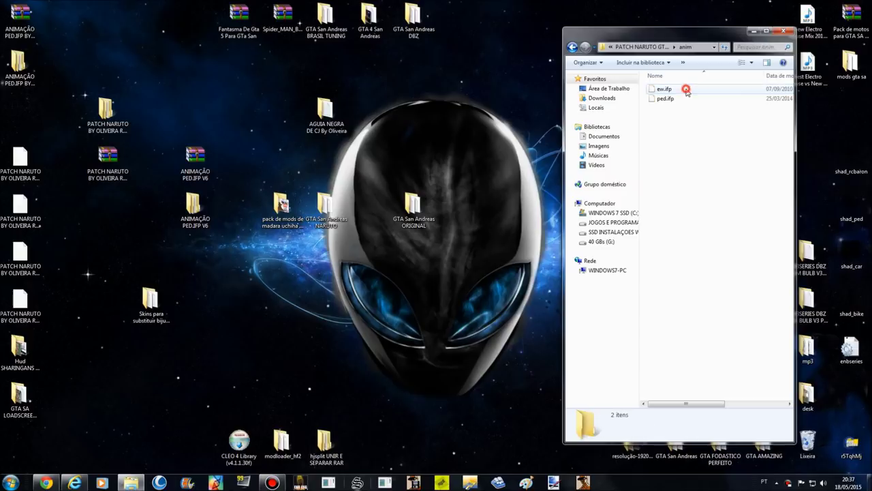
left_click(572, 47)
double_click(672, 99)
left_click(573, 47)
Open the patch's CLEO folder and group its files by type
double_click(673, 108)
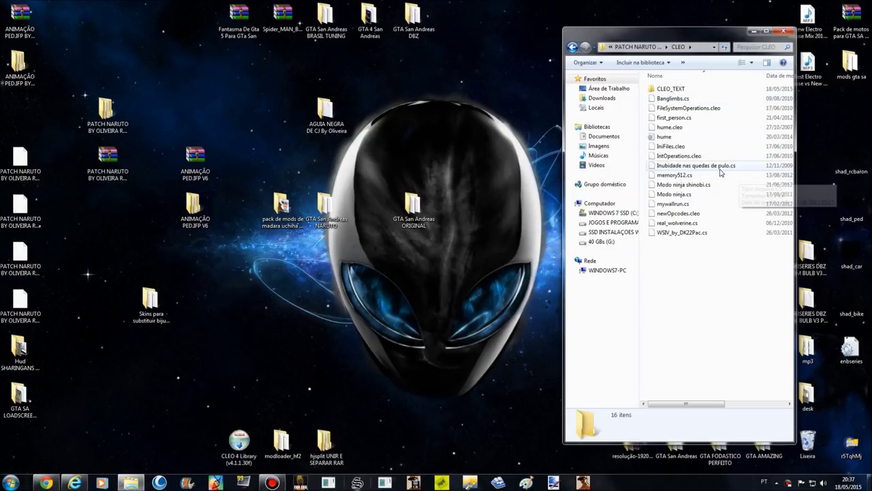
right_click(751, 313)
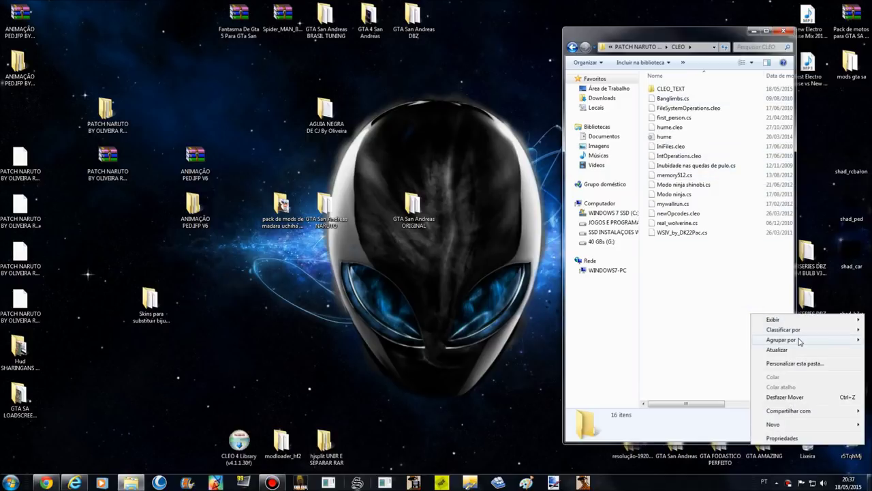
mouse_move(789, 341)
left_click(725, 361)
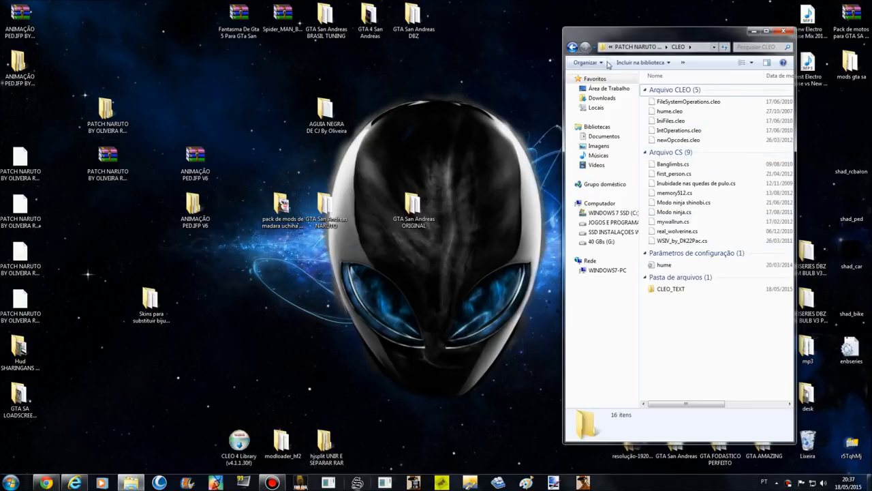
Look through the patch's data, models and movies folders and return to the GTA San Andreas NARUTO folder
left_click(573, 48)
double_click(695, 117)
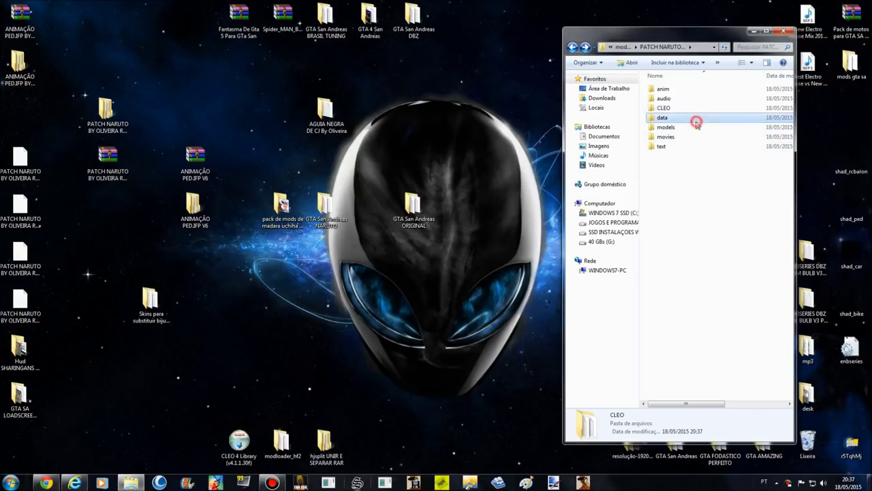
left_click(573, 48)
double_click(681, 126)
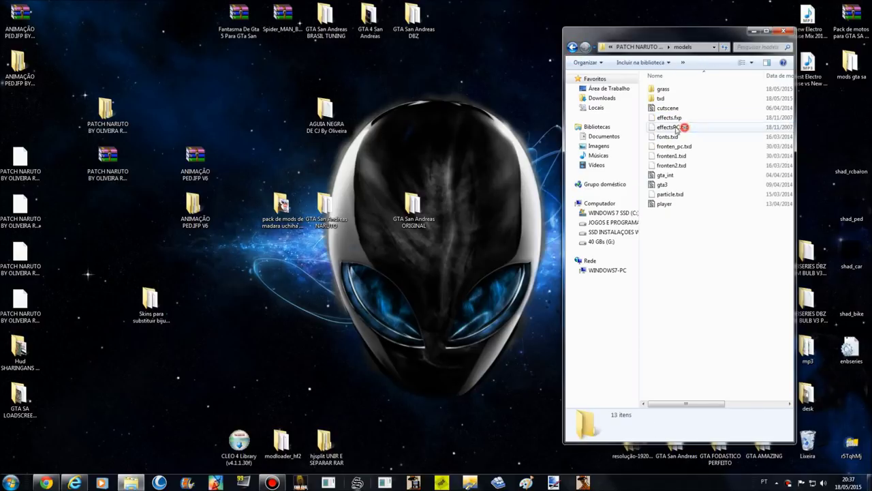
left_click(573, 48)
double_click(684, 136)
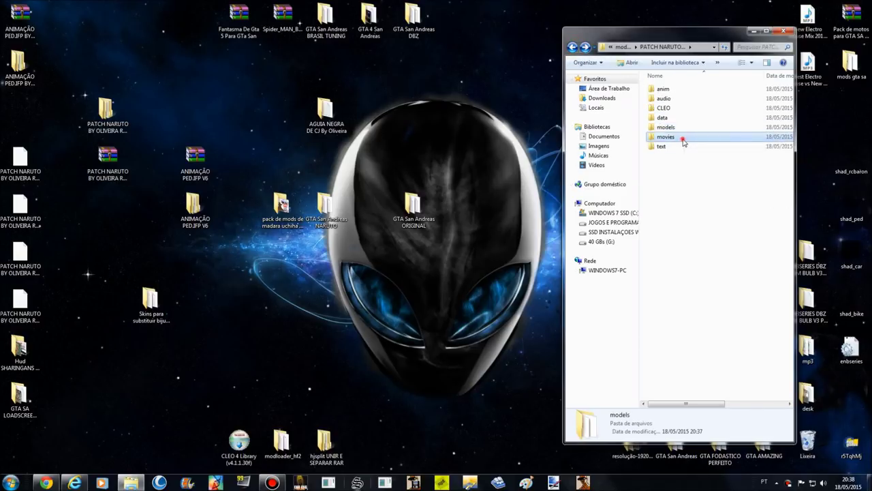
left_click(573, 47)
left_click(574, 47)
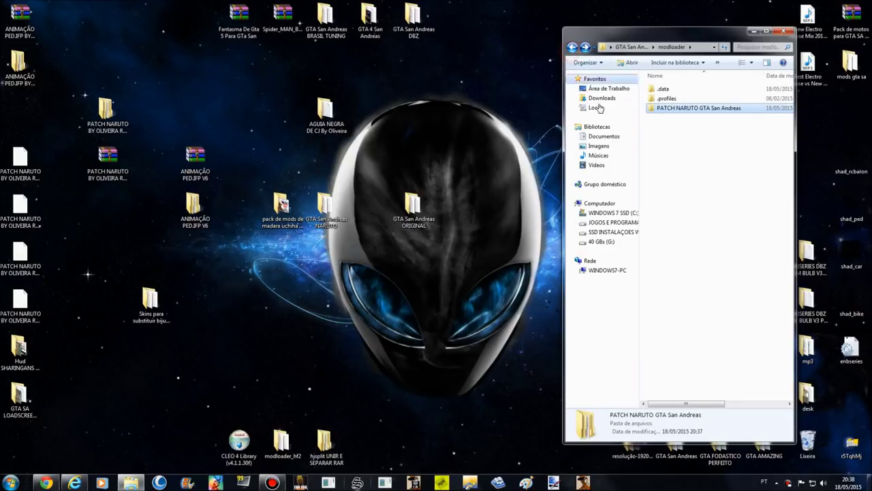
left_click(573, 48)
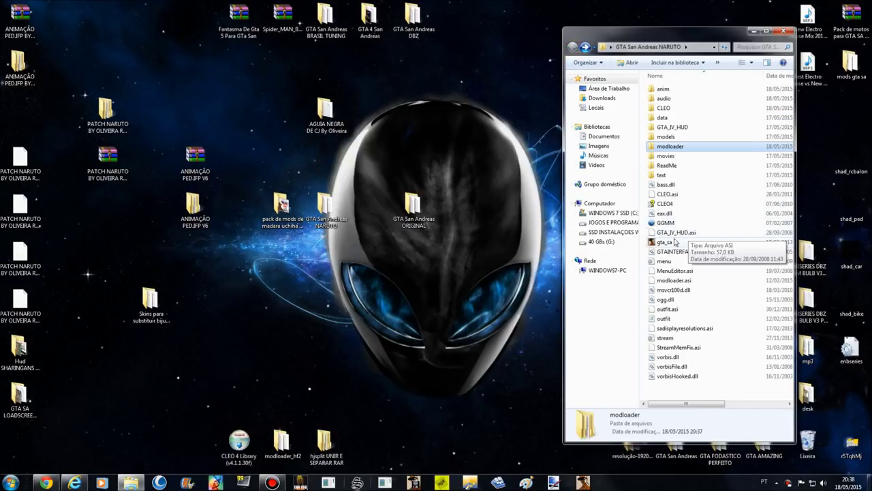
Launch gta_sa from the GTA San Andreas NARUTO folder and start a new game
double_click(673, 242)
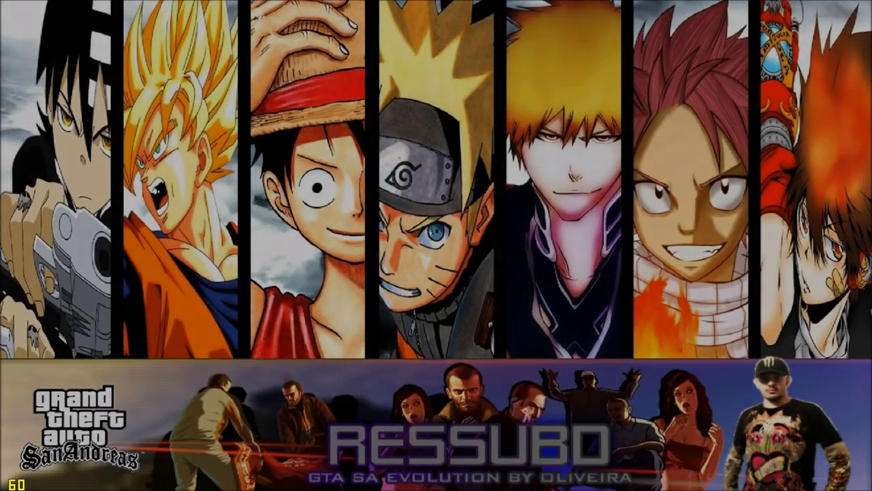
key("Return")
key("Return")
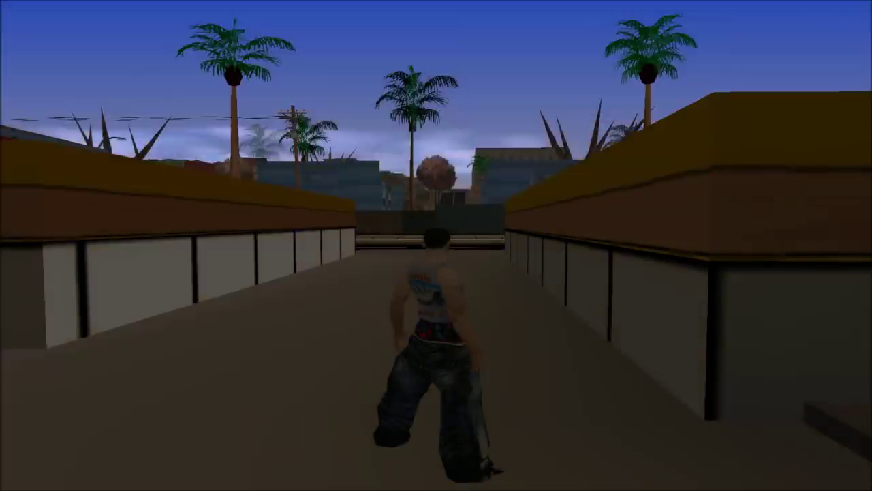
Test the modded game by running CJ out of the Jefferson alley and across the road to the railway tracks
key("w")
key("w")
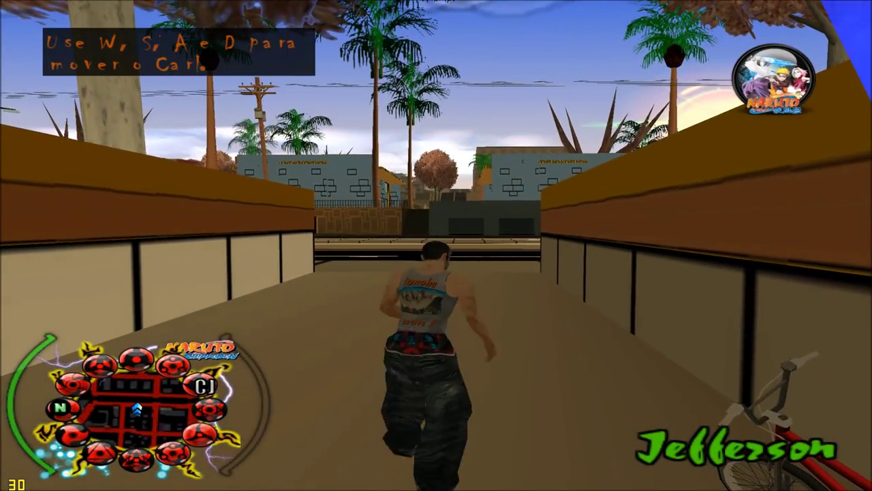
key("w")
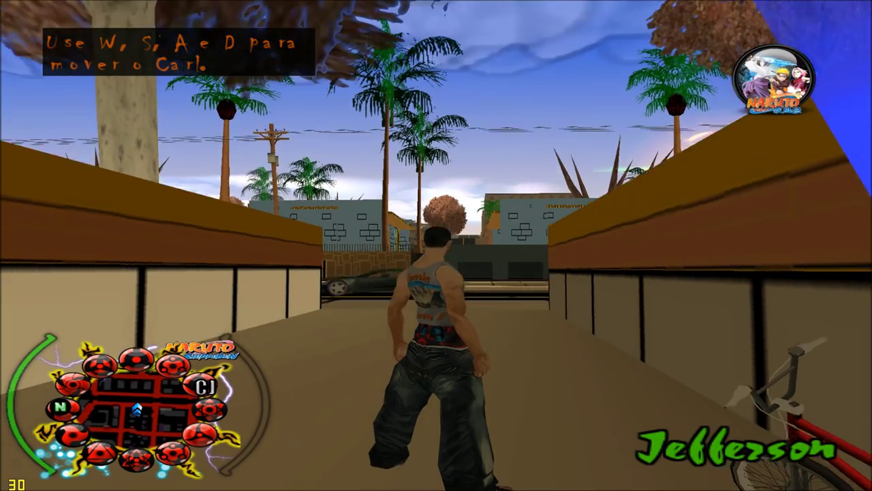
key("w")
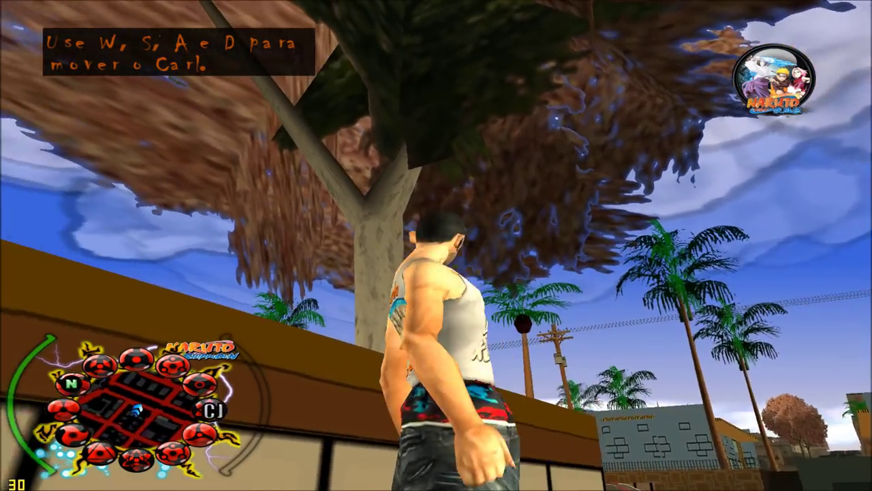
key("w")
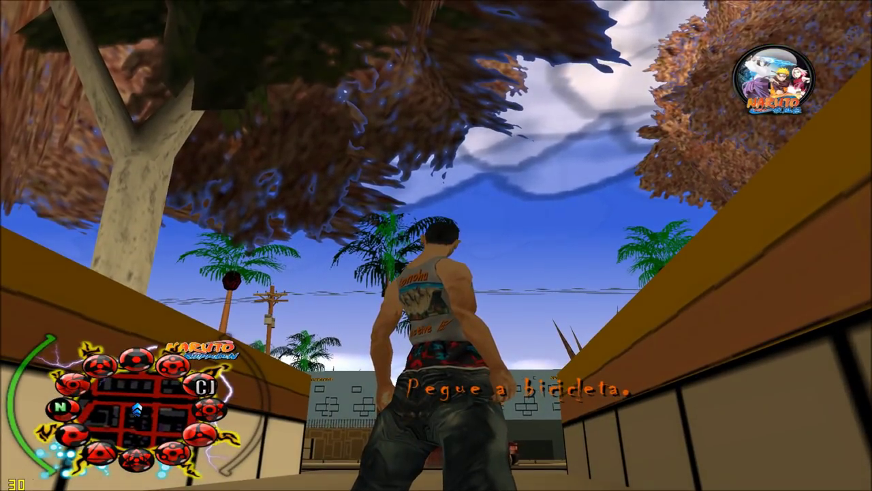
key("w")
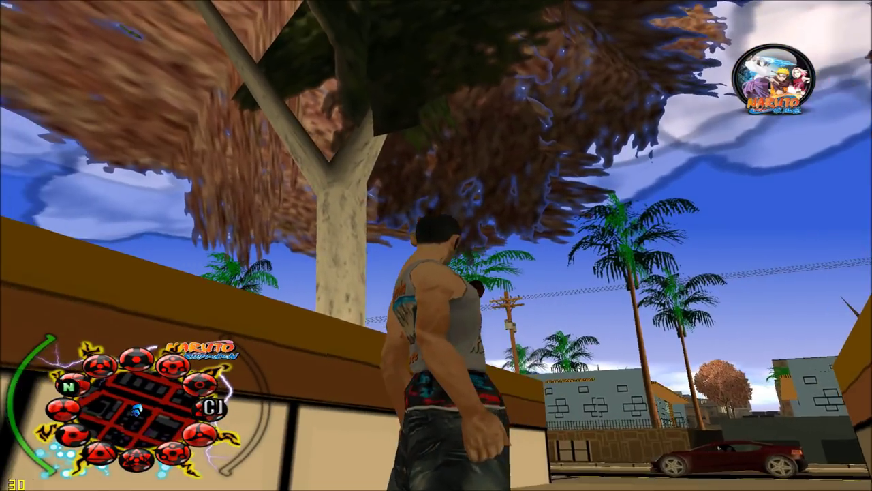
key("w")
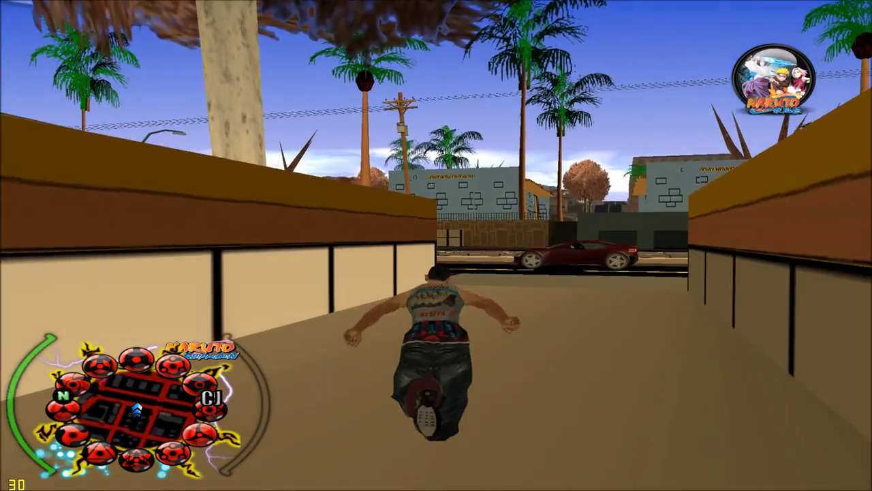
key("w")
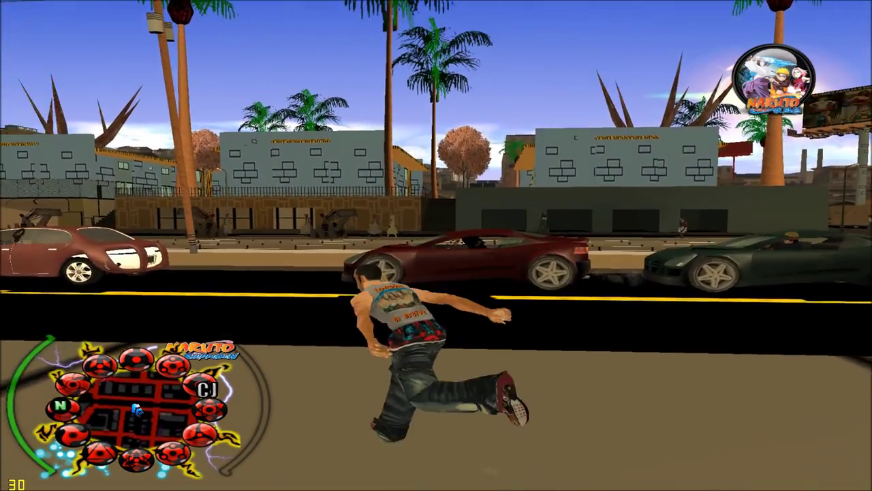
key("w")
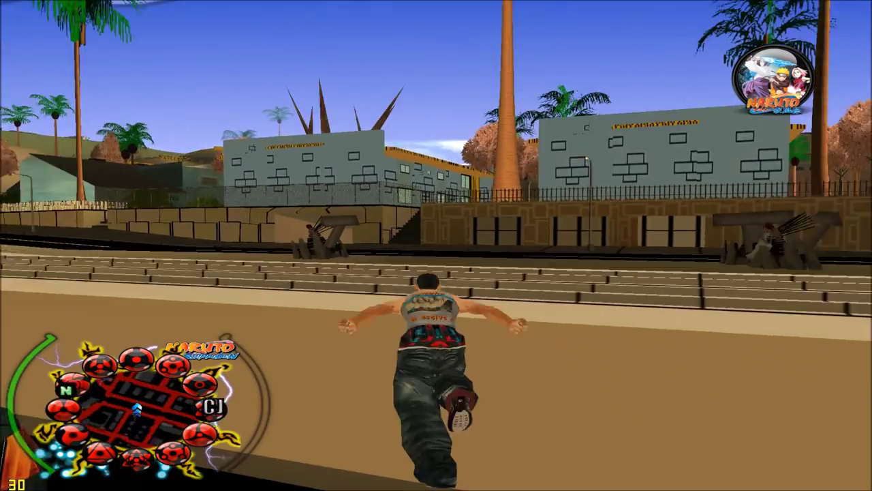
Test CJ's fighting stance, ninja run and high jump beside the East Los Santos railway tracks
key("d")
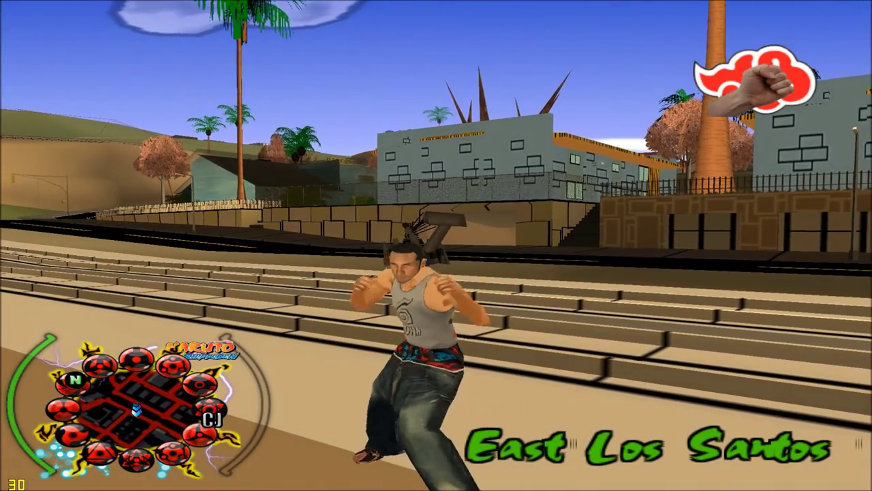
left_click(436, 245)
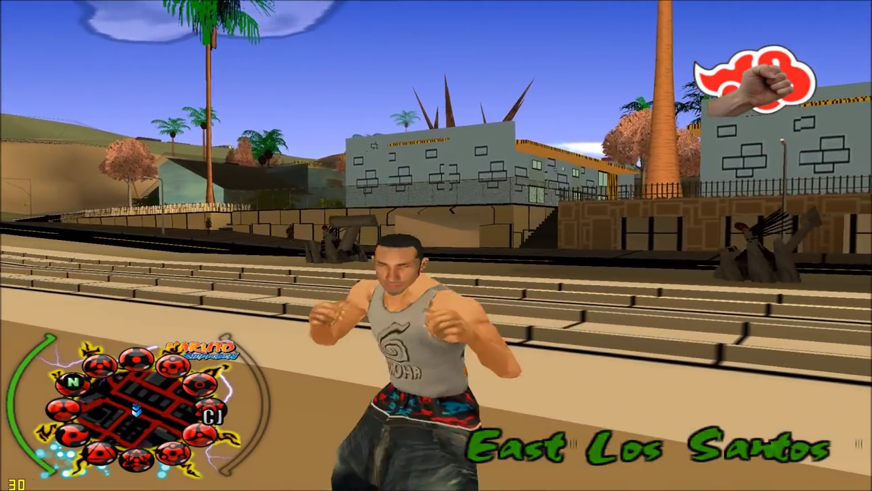
left_click(436, 245)
key("shift")
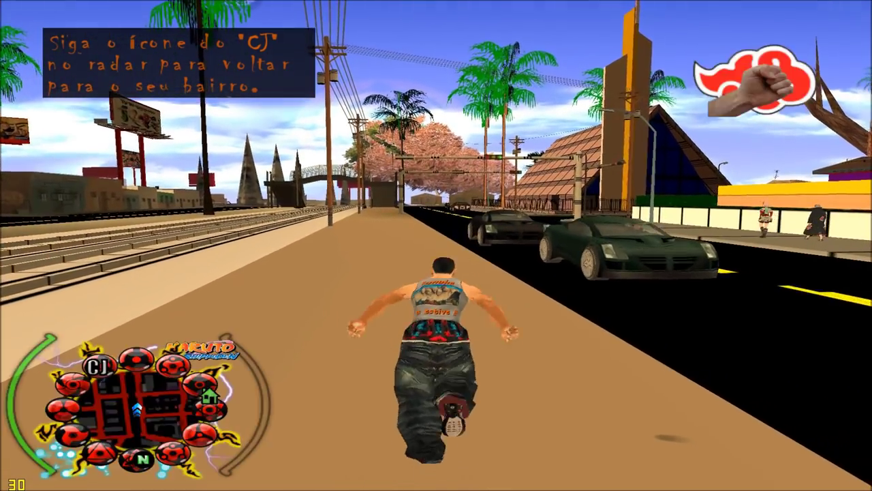
key("shift")
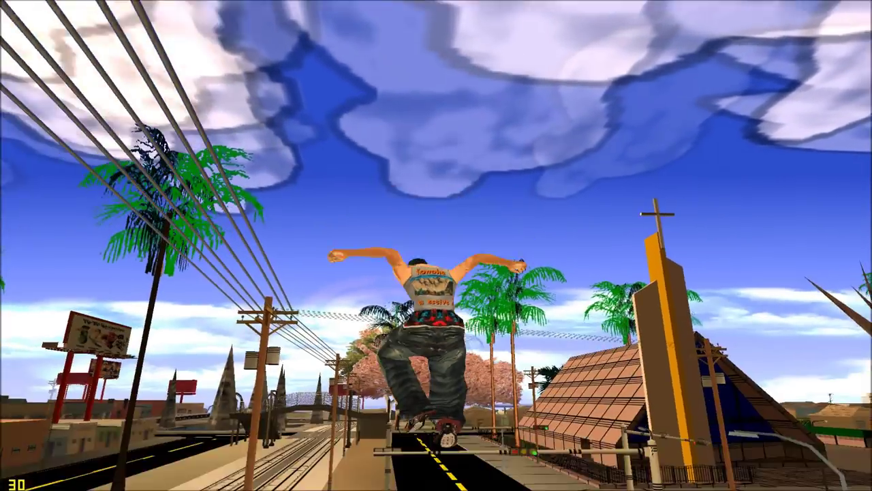
key("shift")
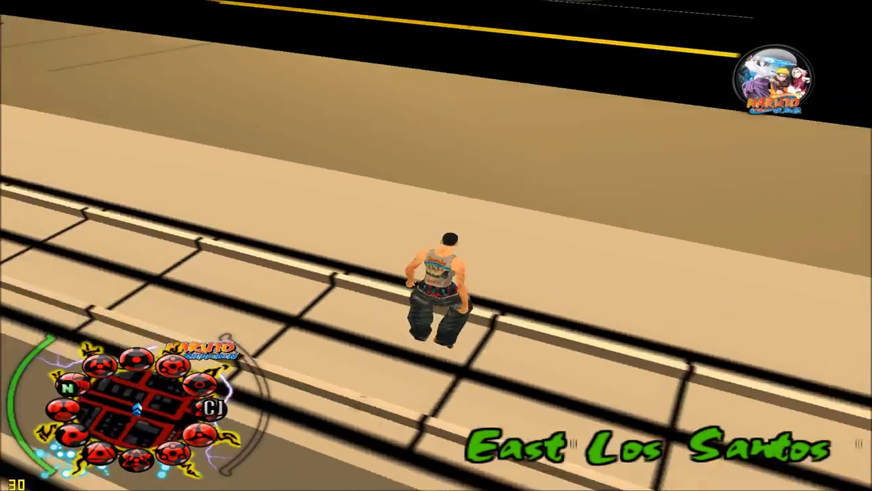
Test the ninja run by sprinting CJ from the East Los Santos tracks to the tall building and up its wall
key("w")
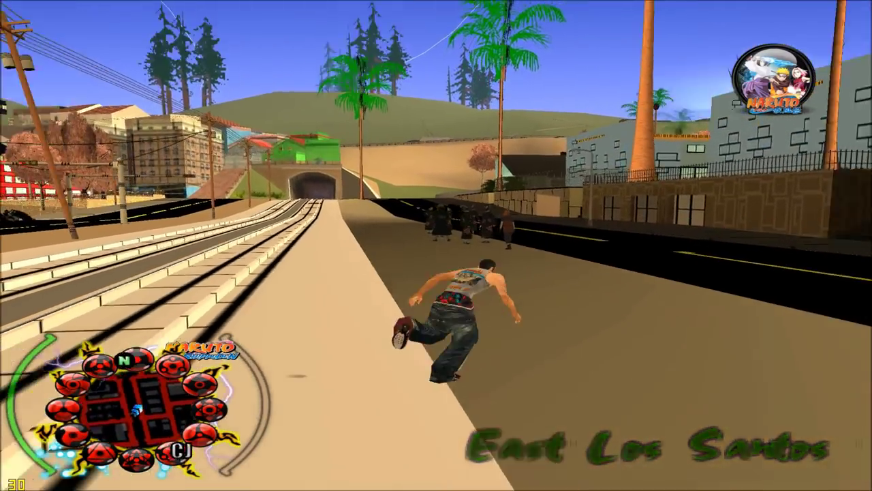
key("shift")
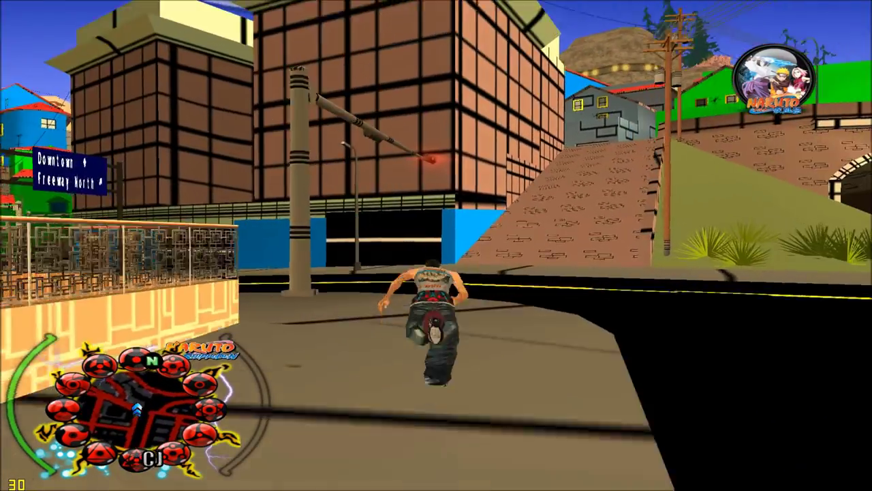
key("shift")
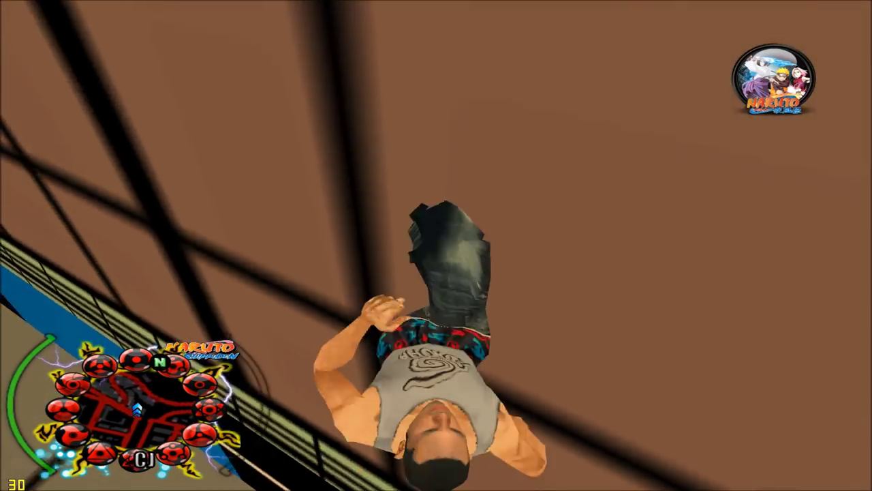
key("w")
key("shift")
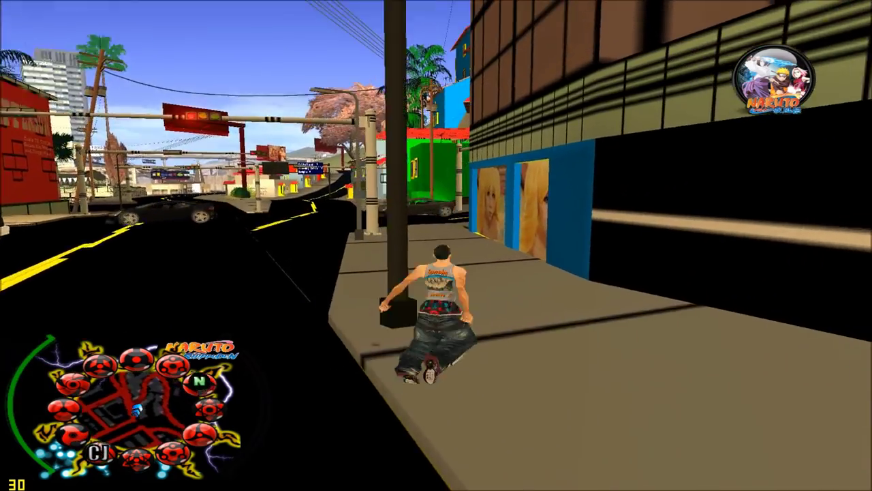
Test wall running on the blue storefront and the red Jefferson building across the road
key("shift")
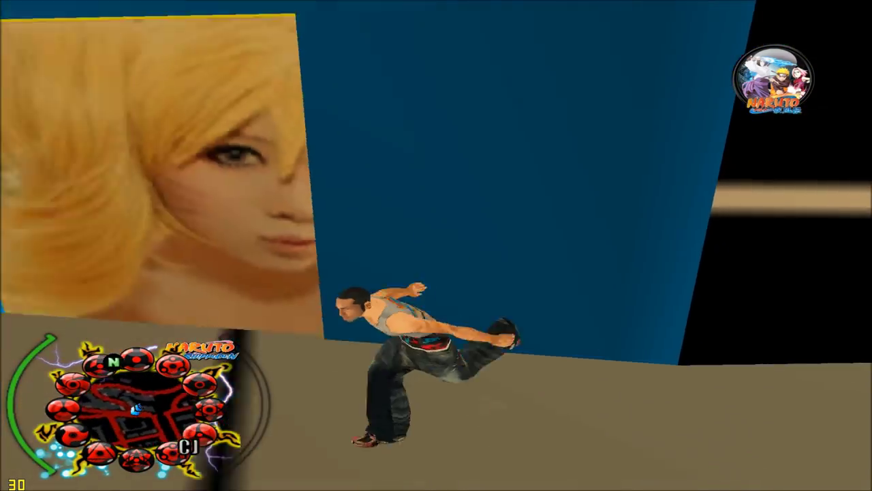
key("shift")
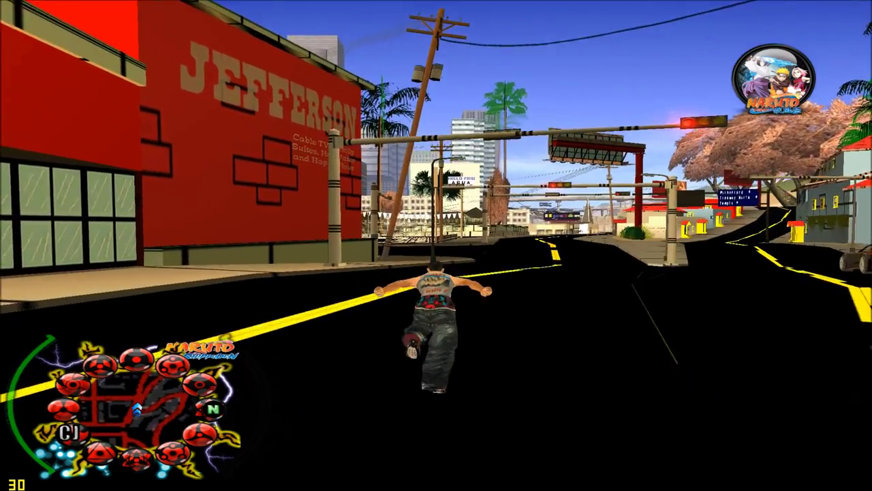
key("shift")
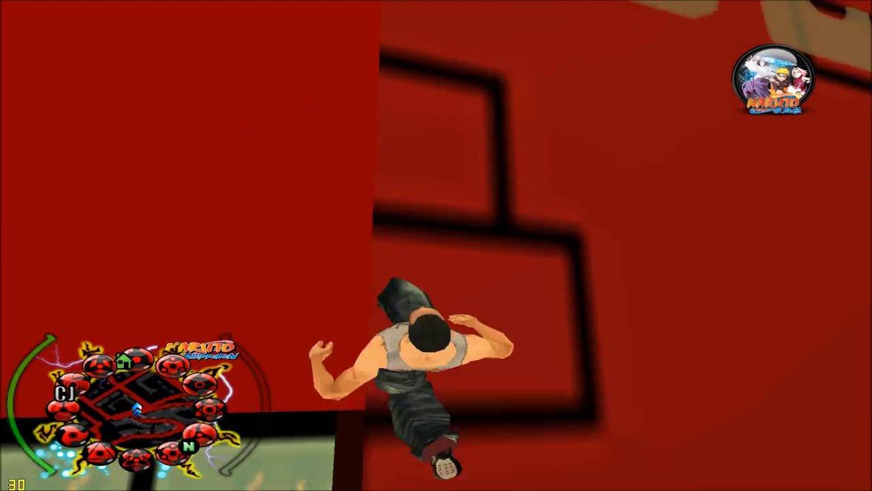
key("shift")
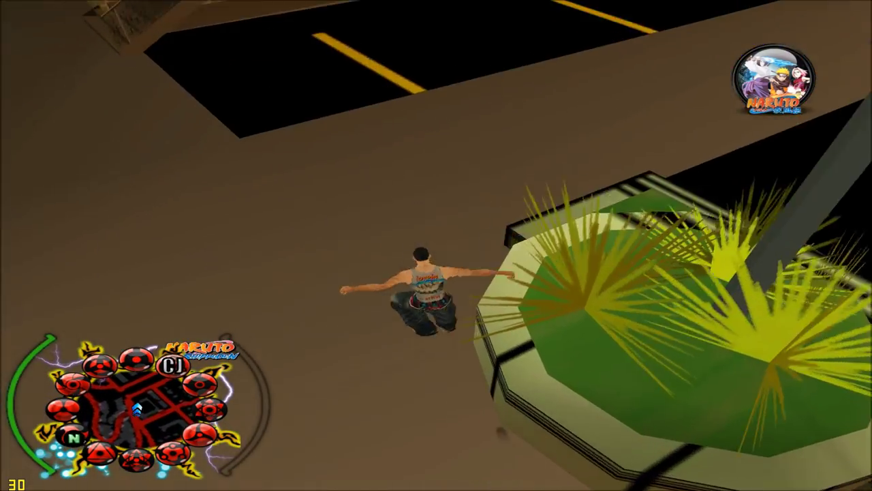
Run CJ past the Los Flores and East Beach road sign and back to the Jefferson railway tracks
key("w")
key("w")
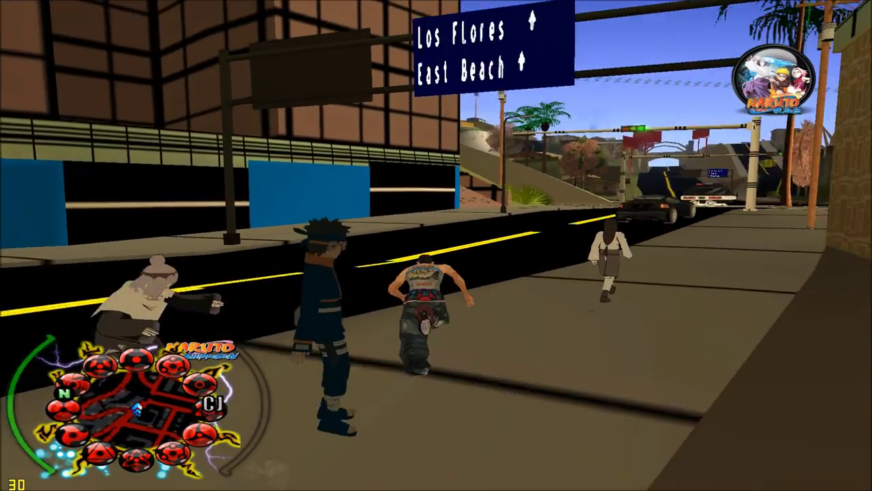
key("w")
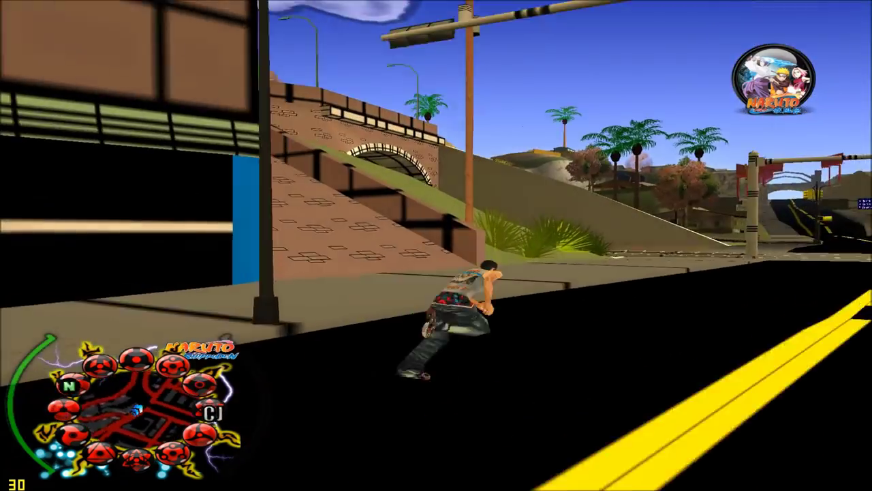
key("w")
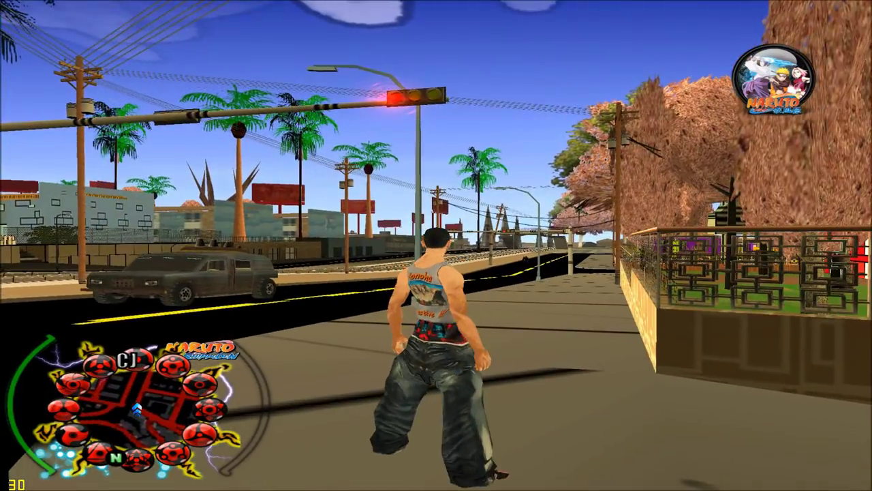
key("w")
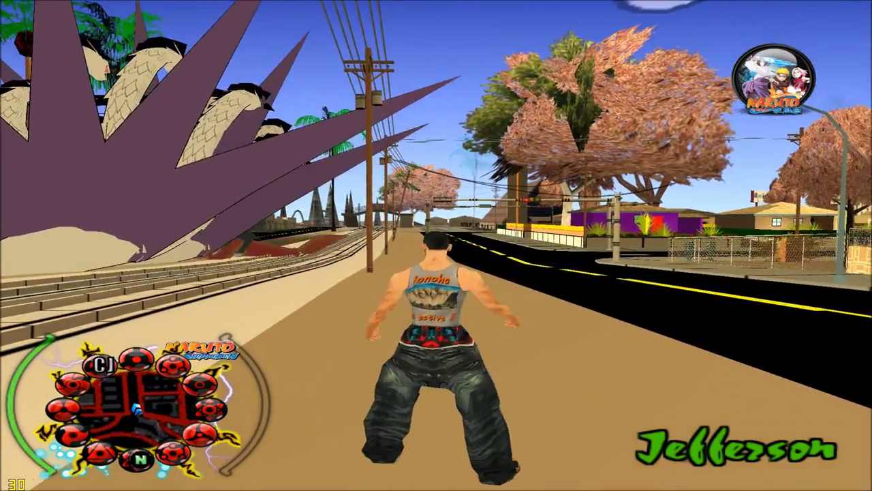
Test CJ's punches on the black-cloaked pedestrian beside the railway tracks
key("e")
key("w")
key("s")
key("w")
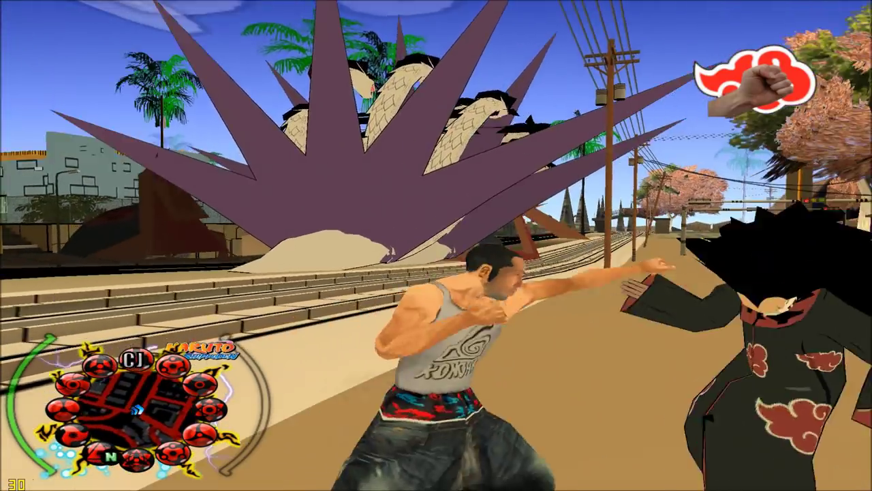
key("shift")
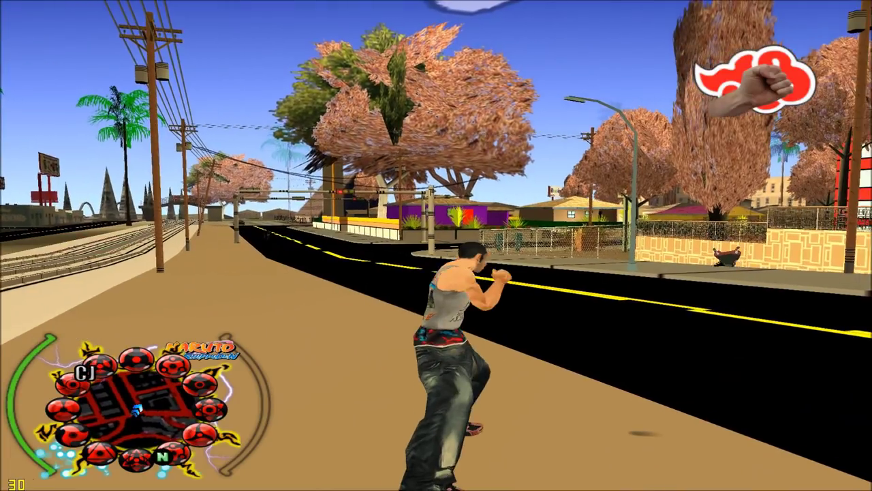
Pause the game, switch to the desktop and open the CLEO folder of the Naruto patch inside modloader
key("Escape")
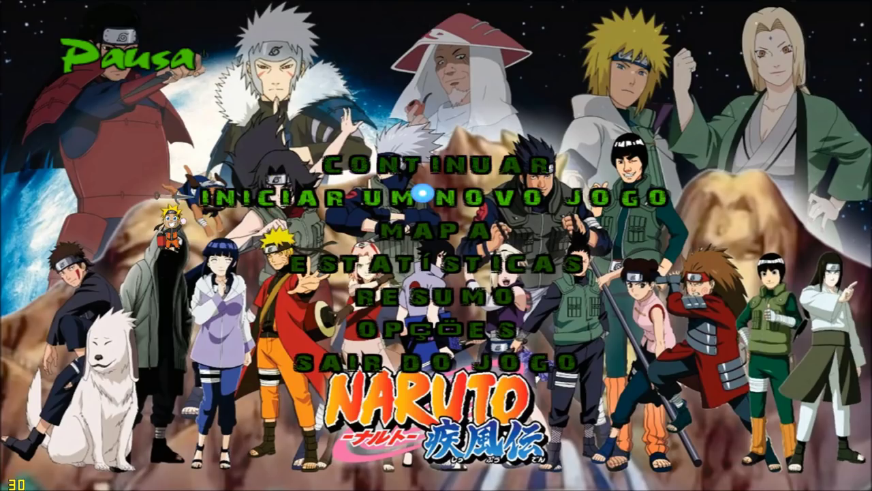
key("super")
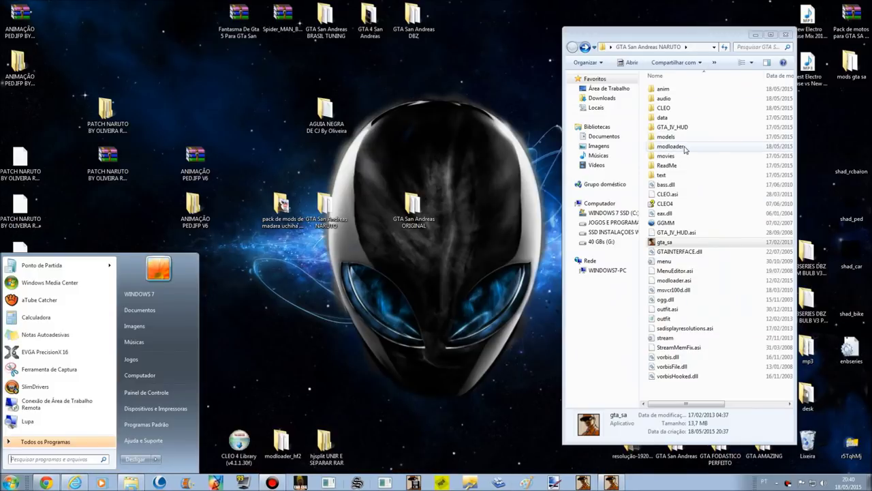
double_click(683, 147)
double_click(688, 108)
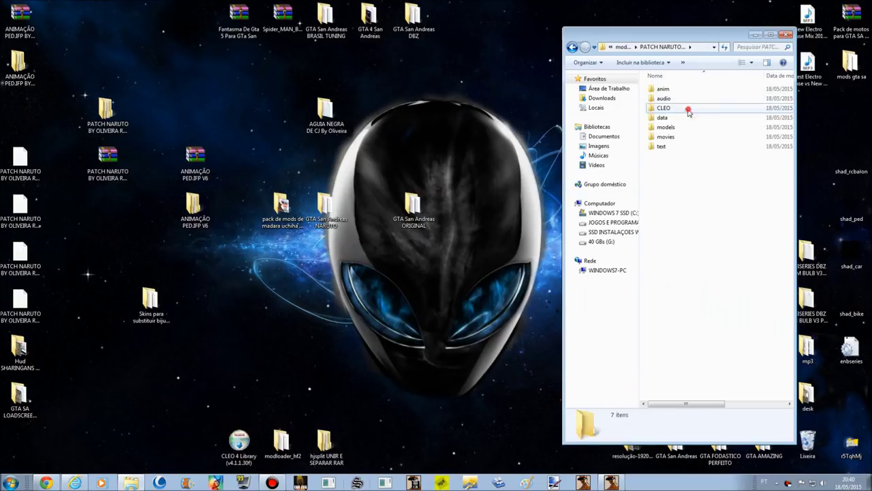
double_click(690, 111)
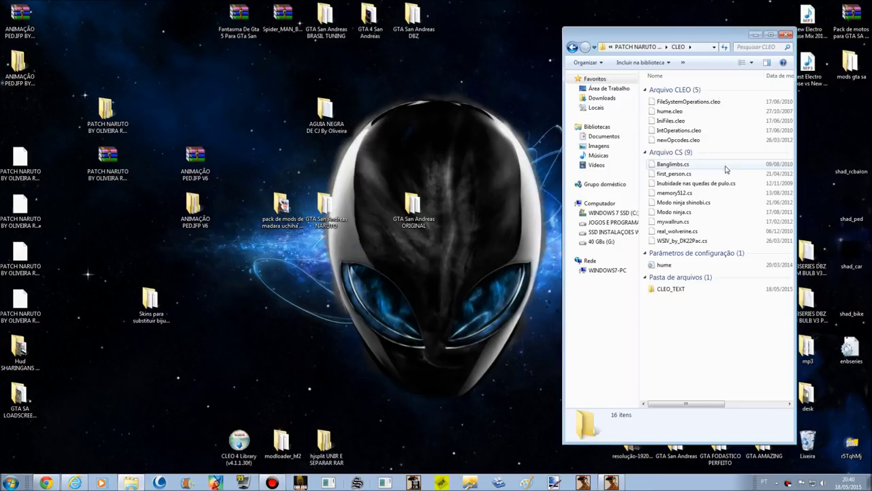
Point out the first_person.cs and newOpcodes.cleo files in the patch's CLEO folder
left_click(679, 175)
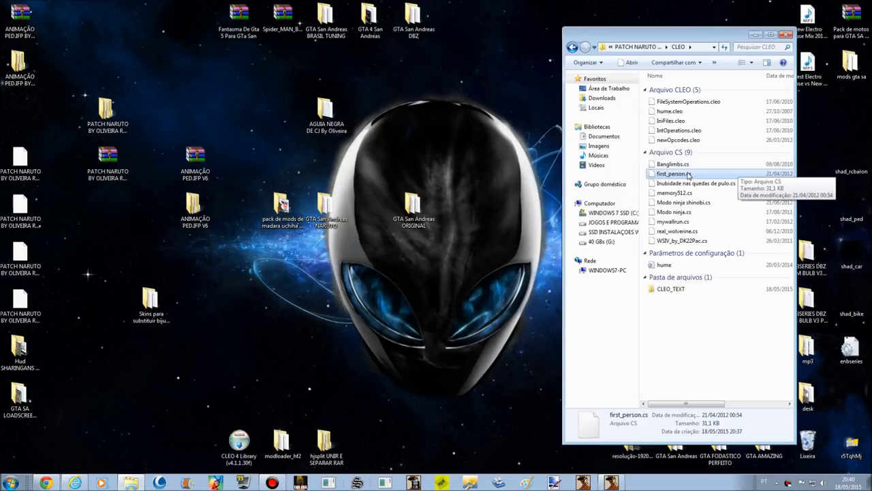
left_click(688, 175)
left_click(694, 143)
left_click(701, 175)
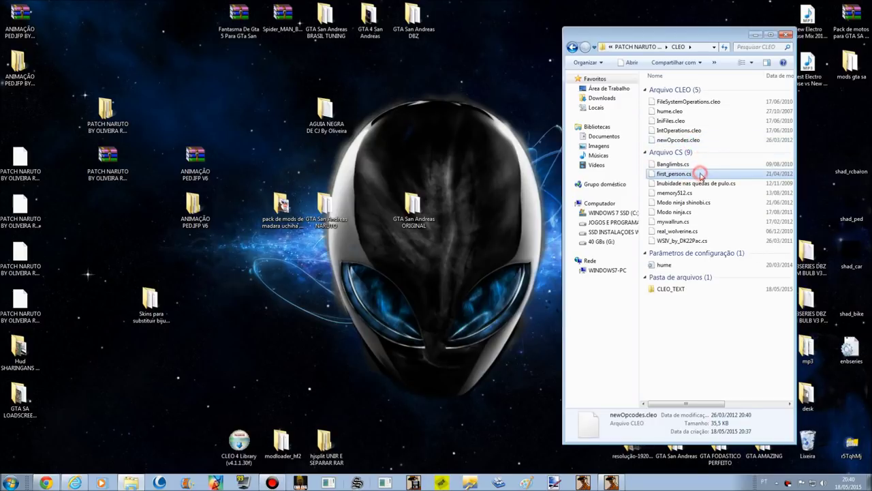
left_click(698, 140)
left_click(703, 176)
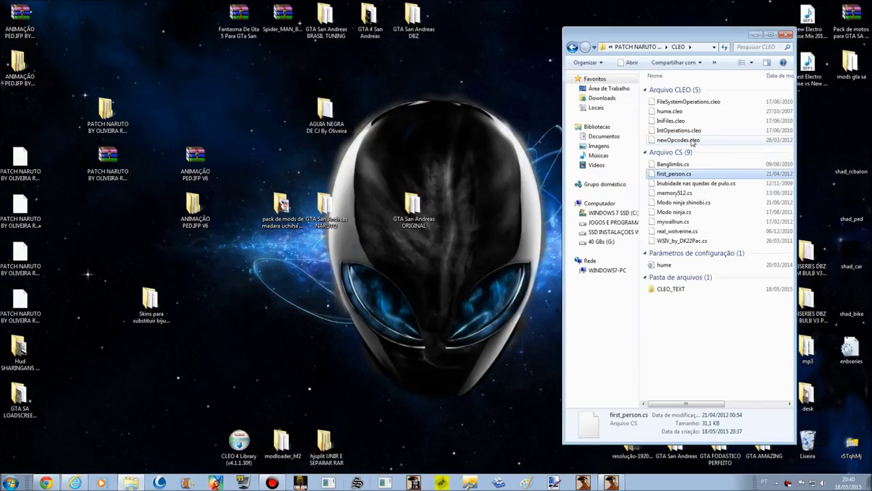
left_click(691, 141)
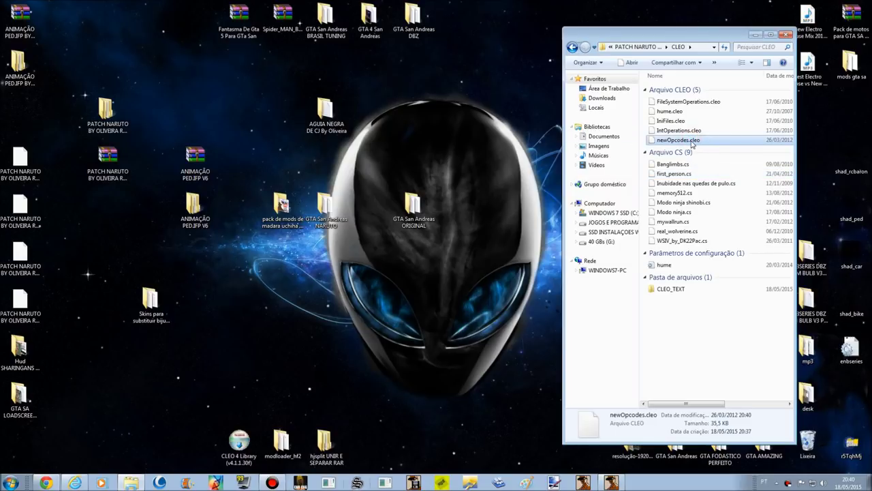
left_click(690, 174)
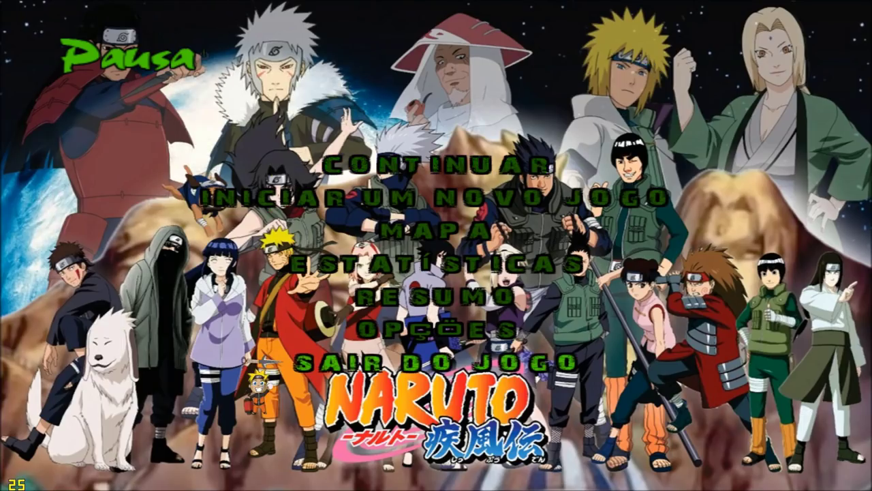
Resume the game, turn on first-person view and test it by running CJ around the tracks and the road
key("Escape")
key("v")
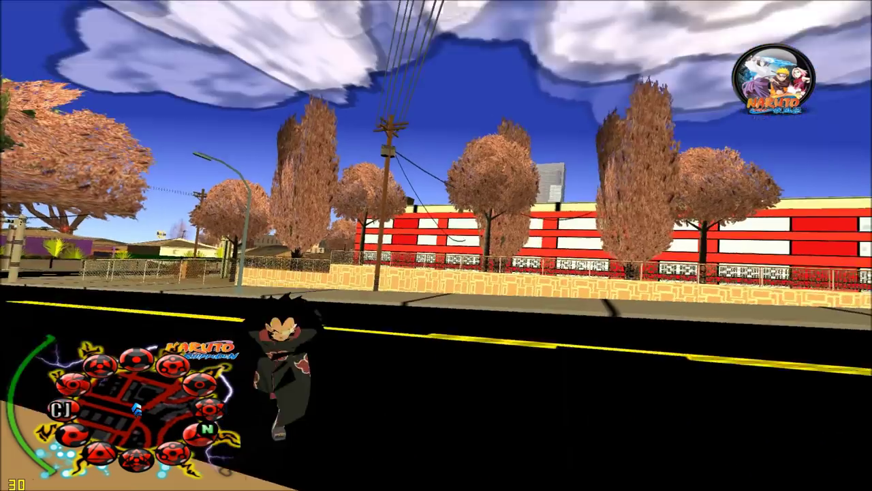
key("s")
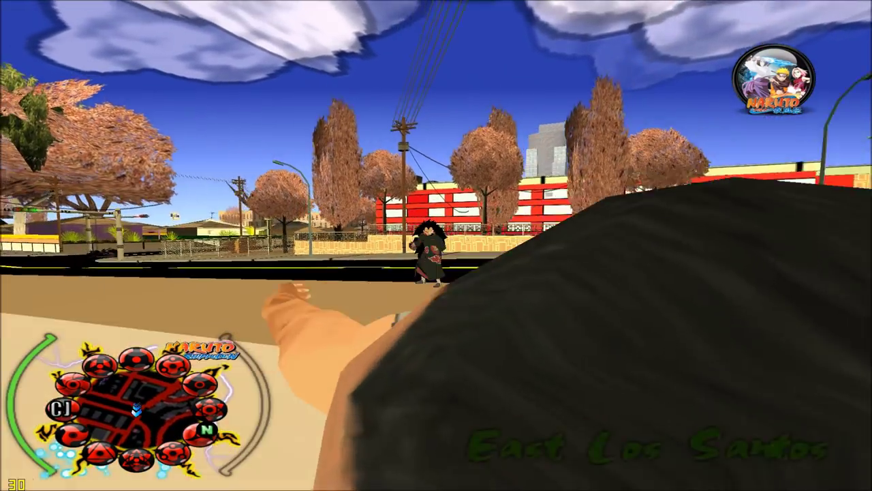
key("w")
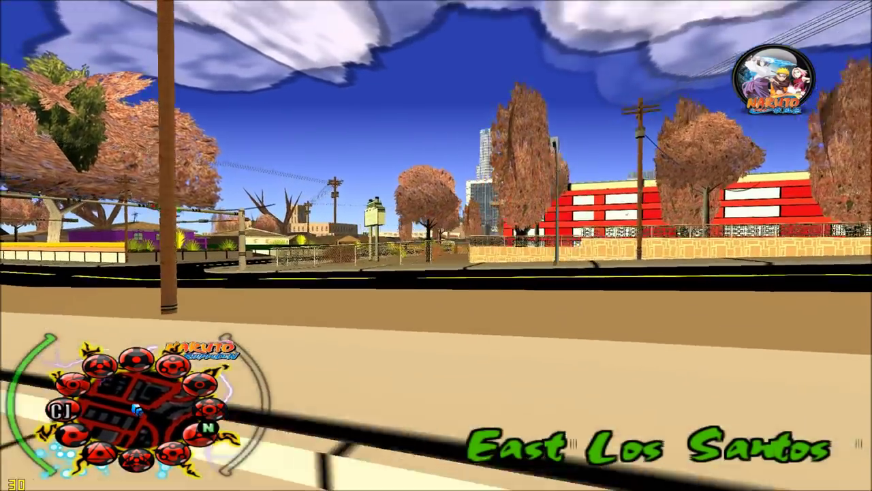
key("w")
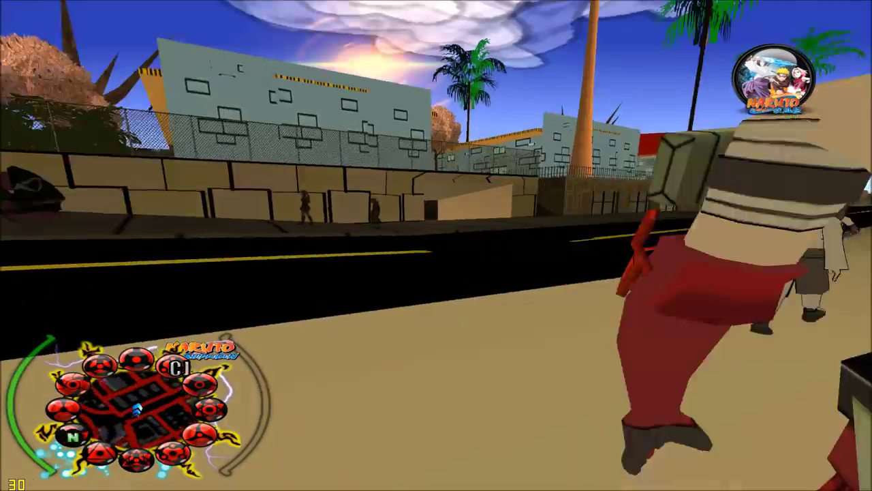
key("w")
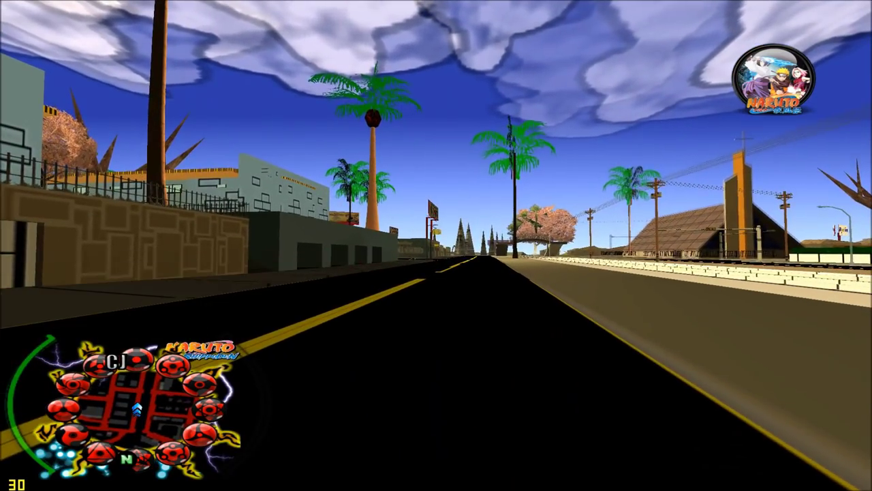
key("w")
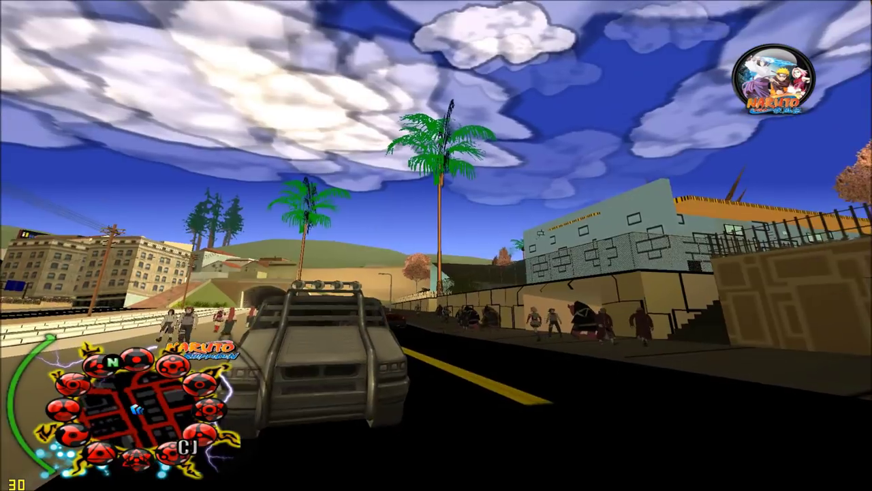
Test the camera views inside the Majestic, get out of the car and run along the road in first person
key("w")
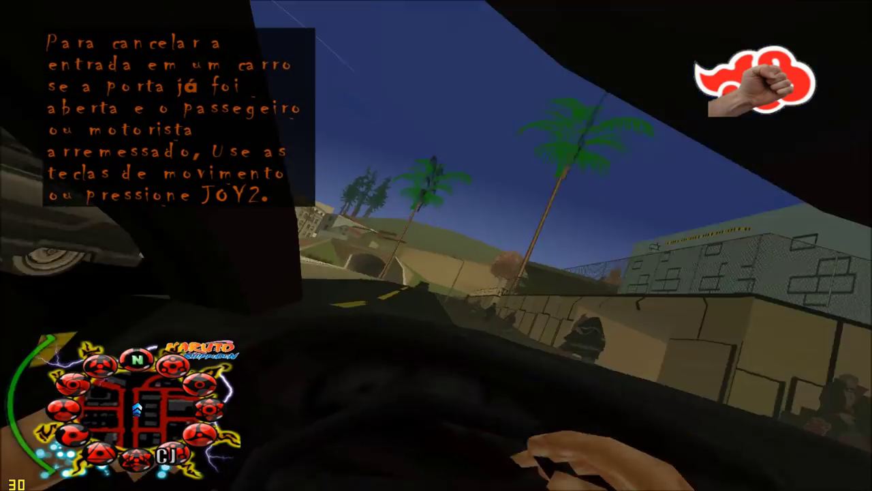
key("v")
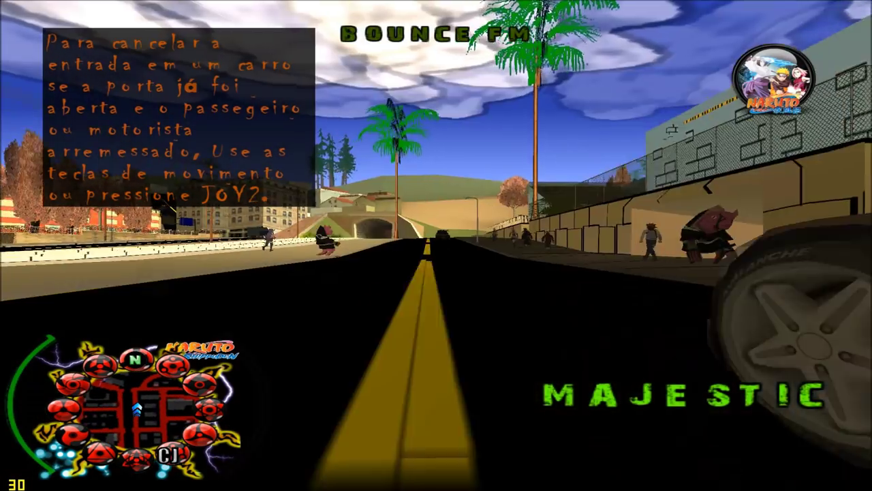
key("f")
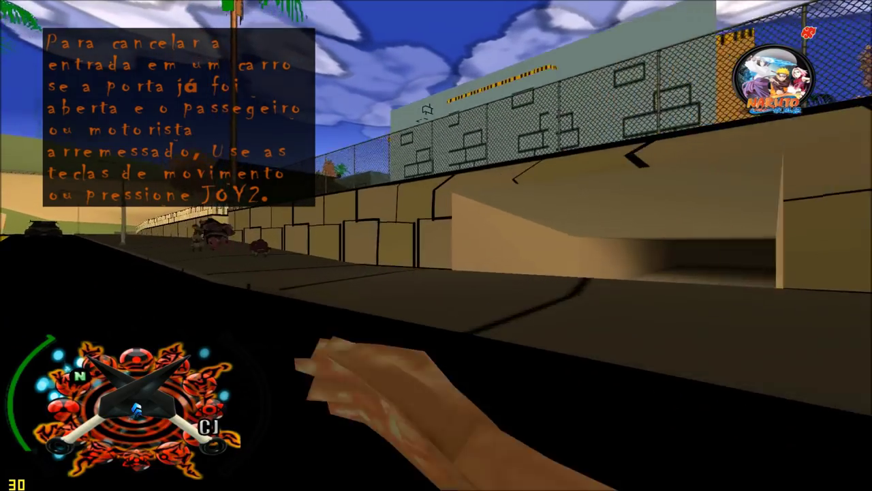
key("w")
key("w")
key("w")
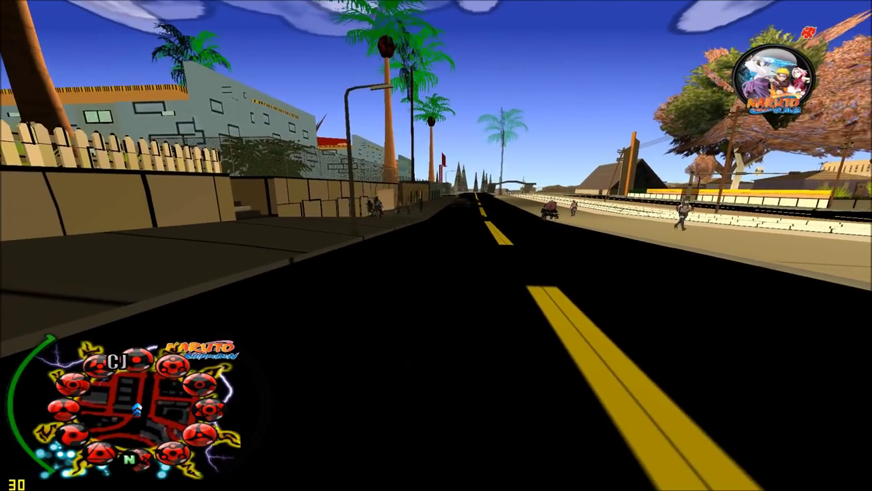
Switch back to third-person view and get CJ into the brown car stopped on the road
key("v")
key("d")
key("w")
key("KP_1")
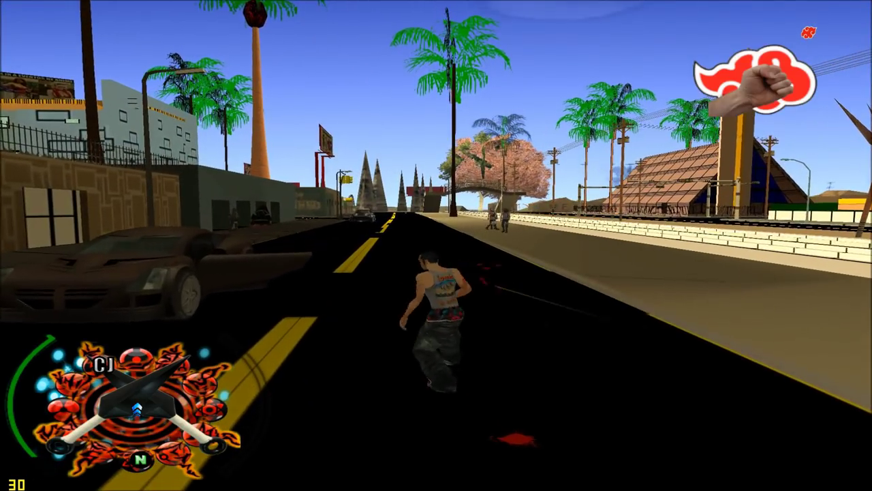
key("f")
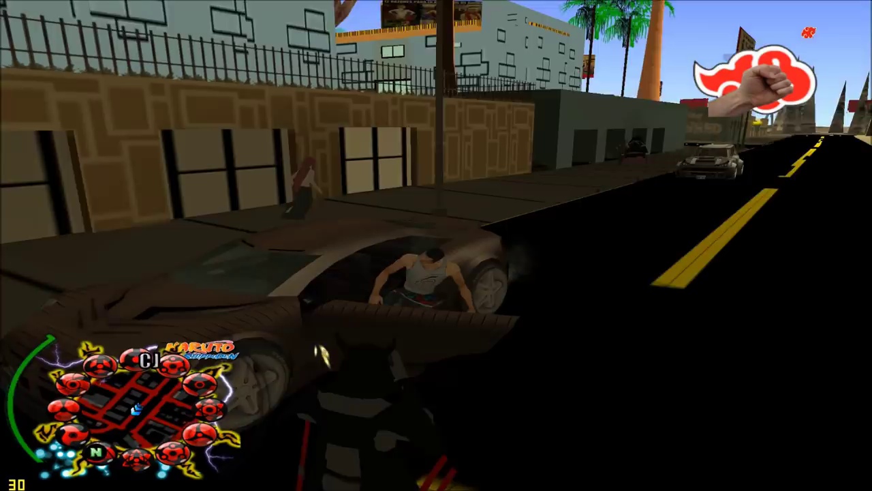
Get CJ out of the brown car, run him along the road and put him into the black Majestic
key("w")
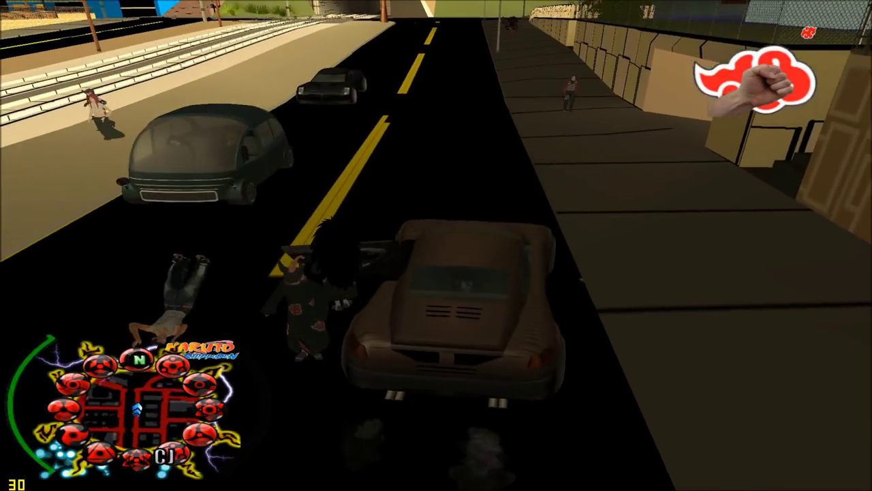
key("w")
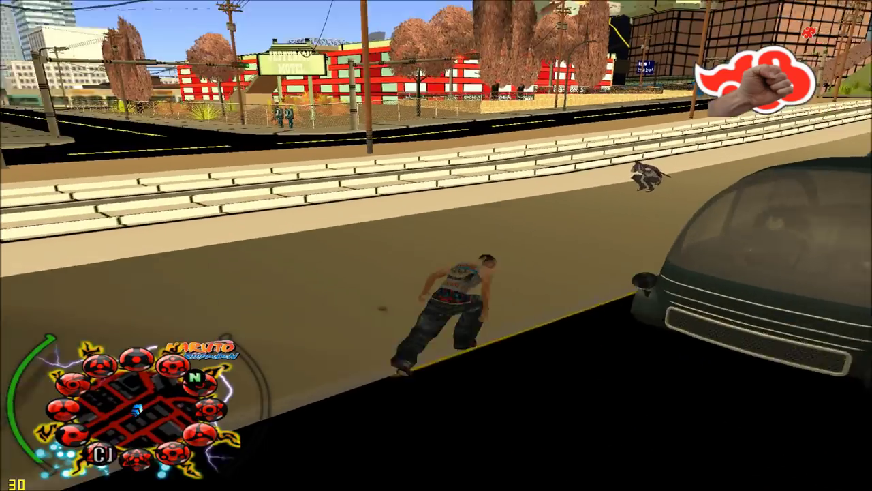
key("w")
key("f")
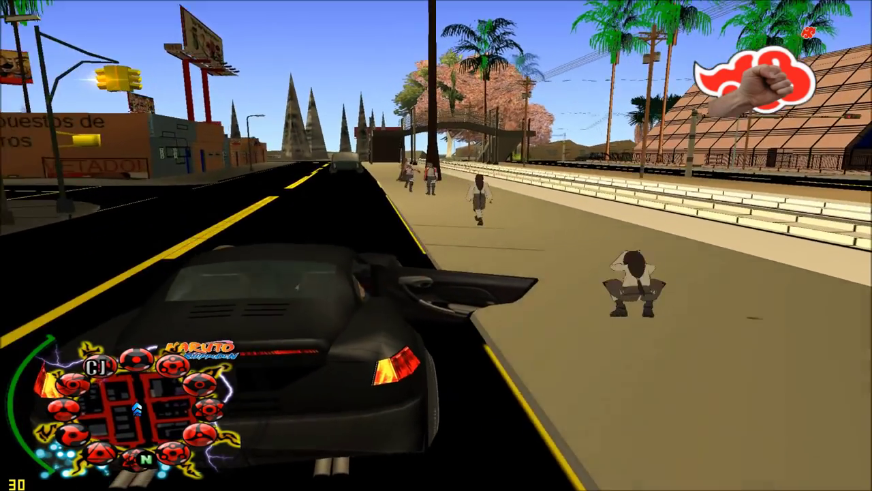
Switch to first-person view inside the Majestic, drive it through the intersection and get CJ out of the car
key("v")
key("v")
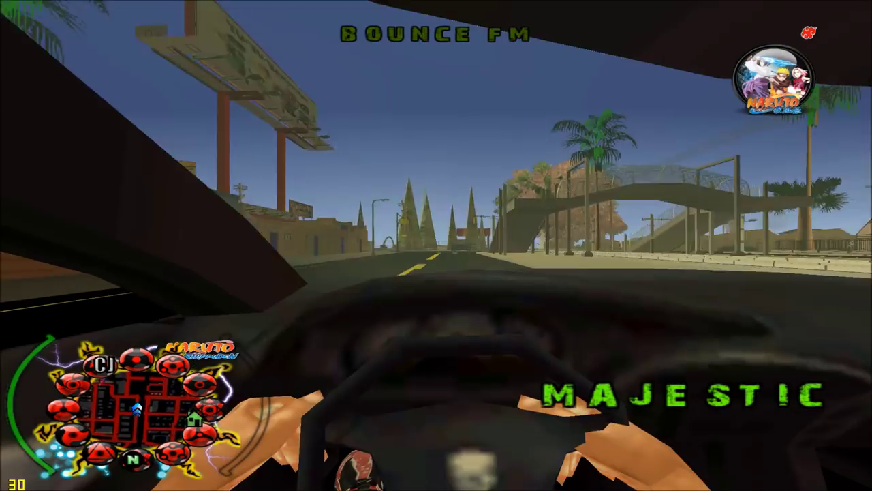
key("w")
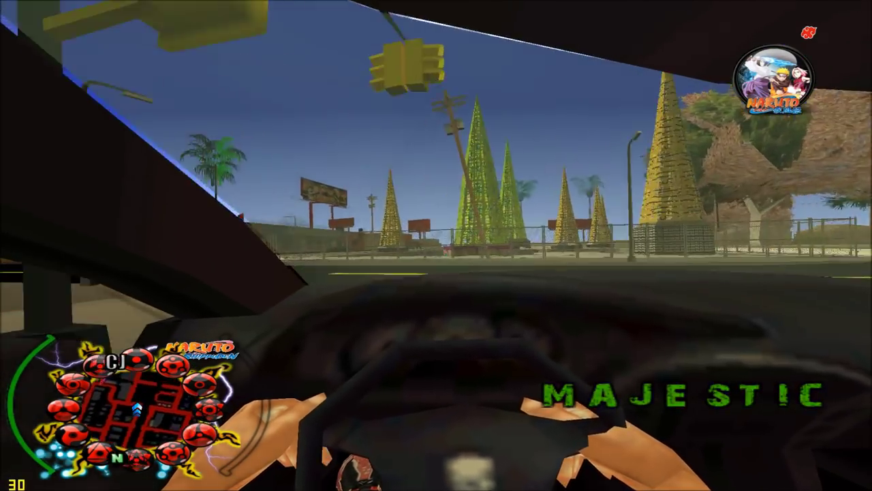
key("a")
key("a")
key("d")
key("f")
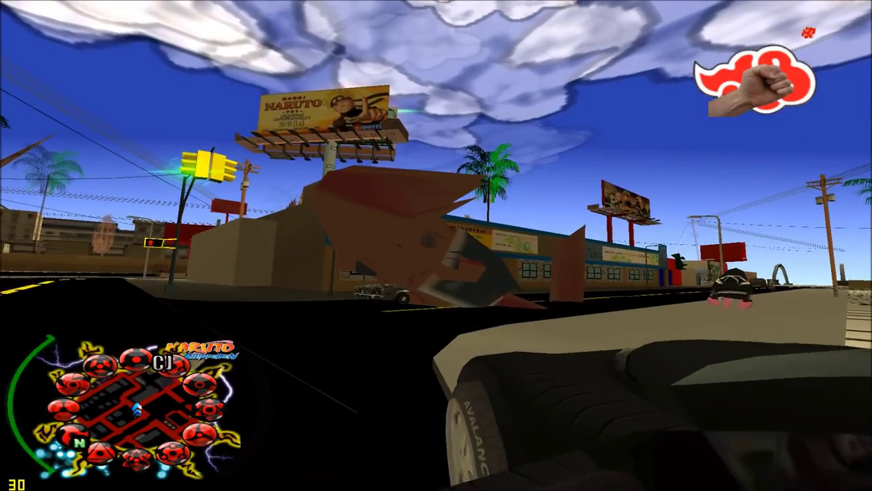
Return to third-person view on foot and try out CJ's movement and attacks in the street
key("v")
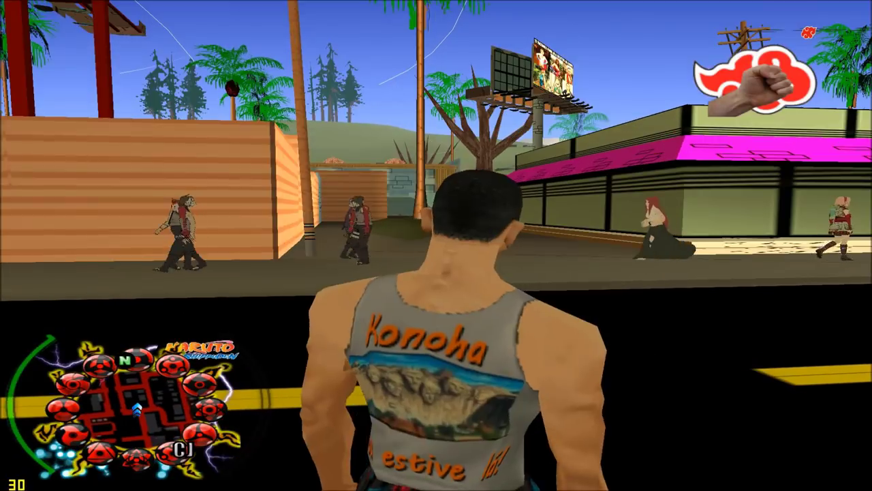
key("d")
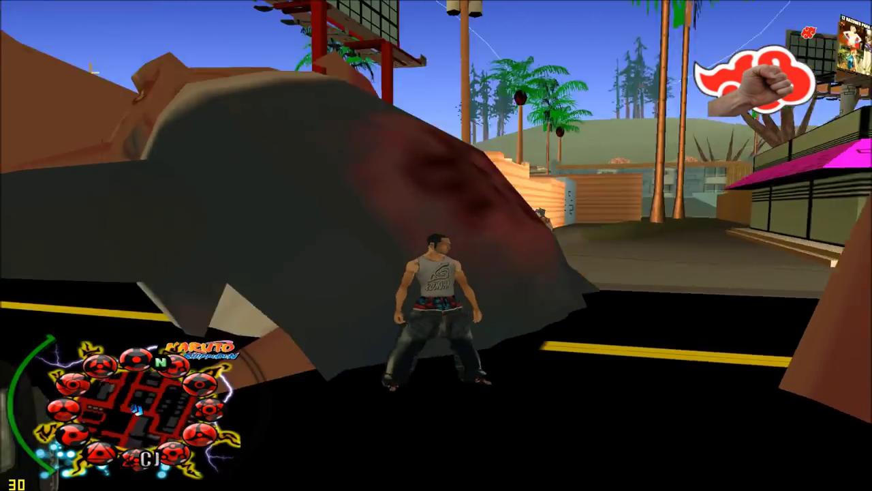
key("s")
left_click(436, 246)
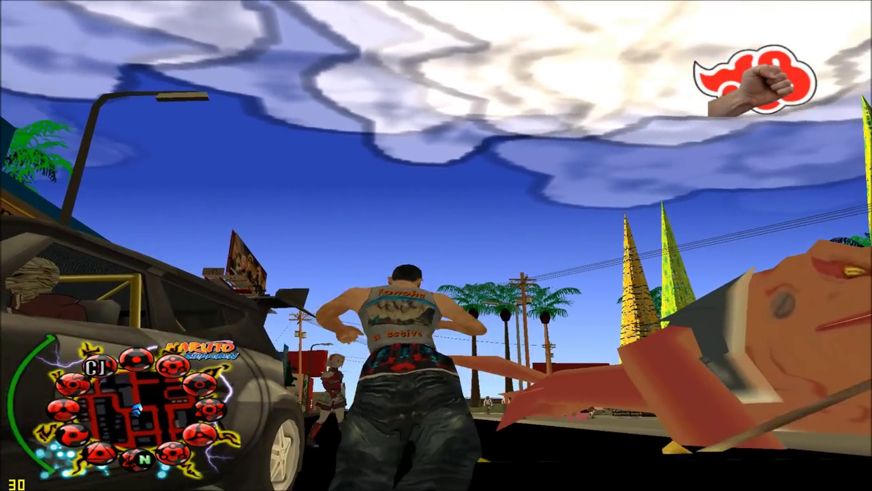
left_click(436, 245)
Quit the game to the desktop from its pause menu, accepting the loss of unsaved progress
key("Escape")
key("Up")
key("Return")
key("Down")
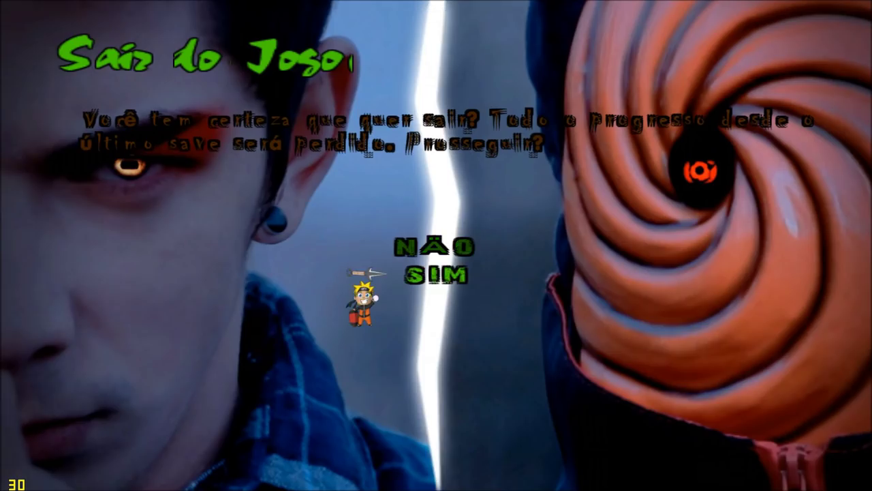
key("Return")
left_click(394, 244)
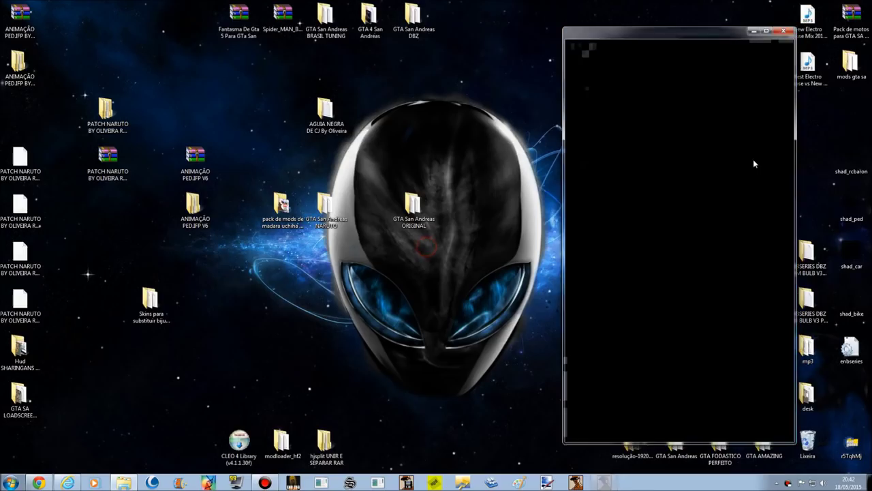
Look through modloader's PATCH NARUTO GTA San Andreas folder and its anim subfolder, and return to the GTA San Andreas NARUTO folder
left_click(572, 48)
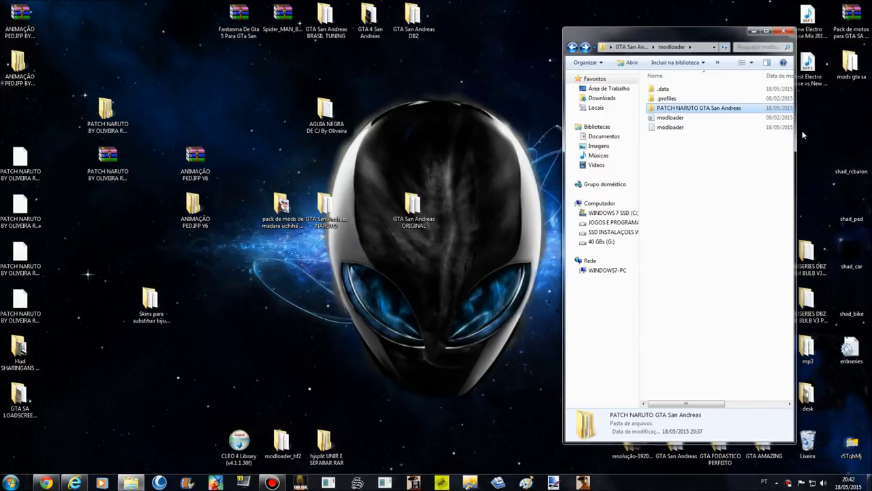
double_click(732, 108)
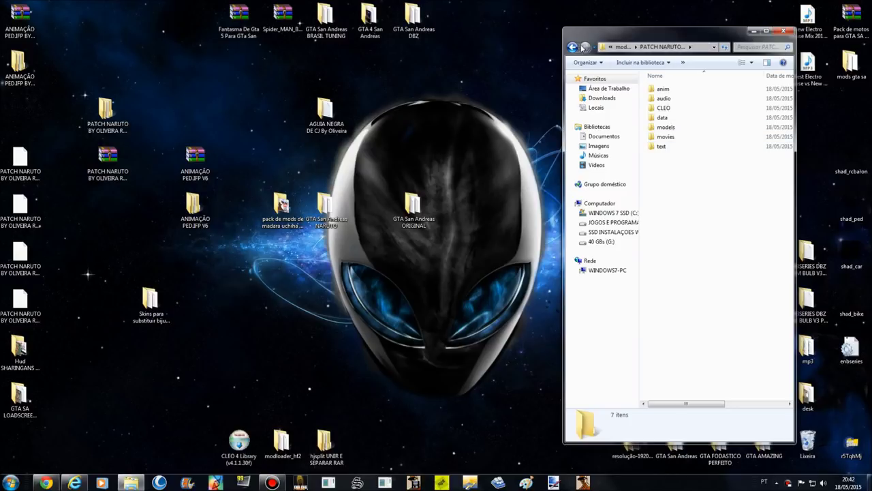
left_click(576, 47)
left_click(587, 50)
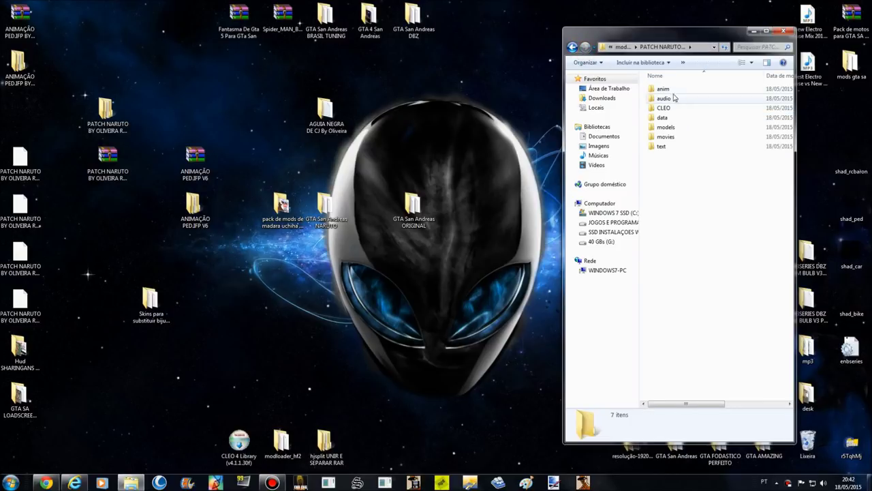
double_click(662, 89)
left_click(573, 47)
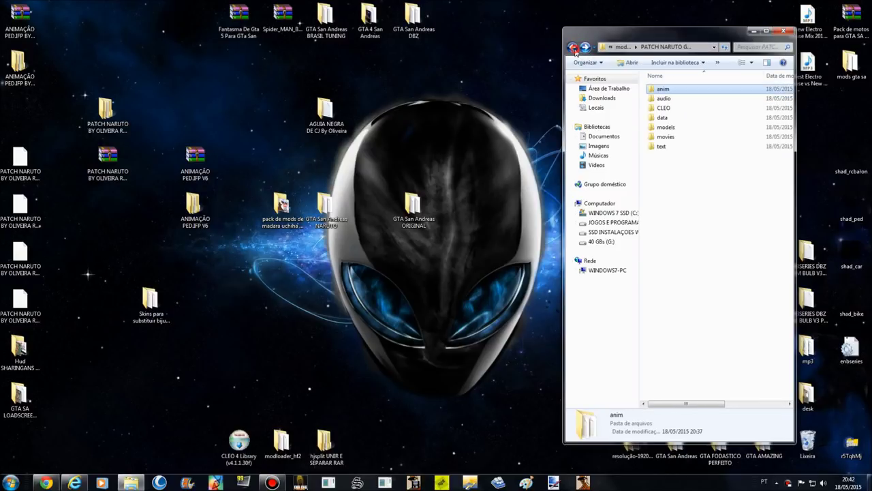
left_click(573, 48)
left_click(573, 48)
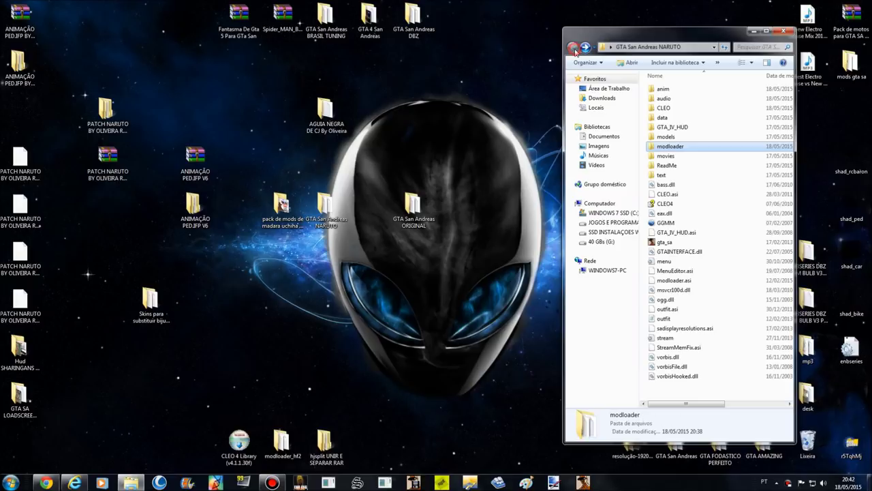
Point out modloader.asi and the modloader folder, and review the anim and CLEO folders of the patch inside it
left_click(677, 280)
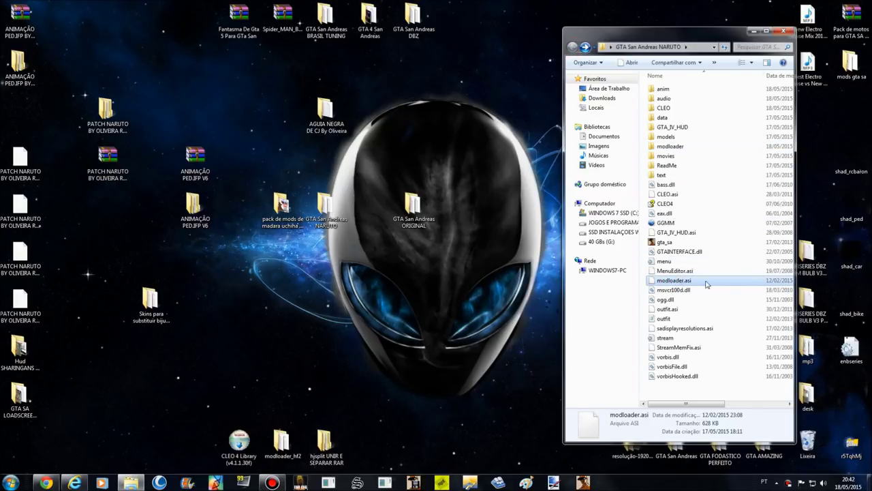
left_click(687, 147)
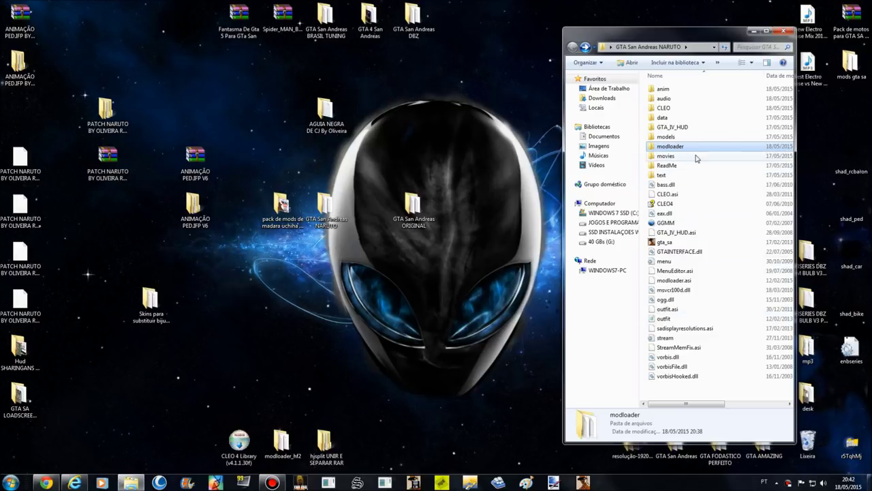
double_click(672, 148)
double_click(711, 109)
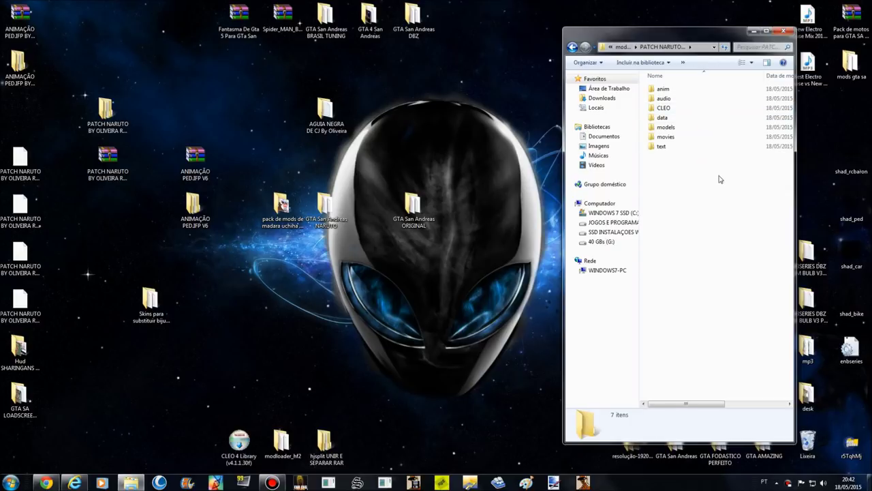
left_click(664, 90)
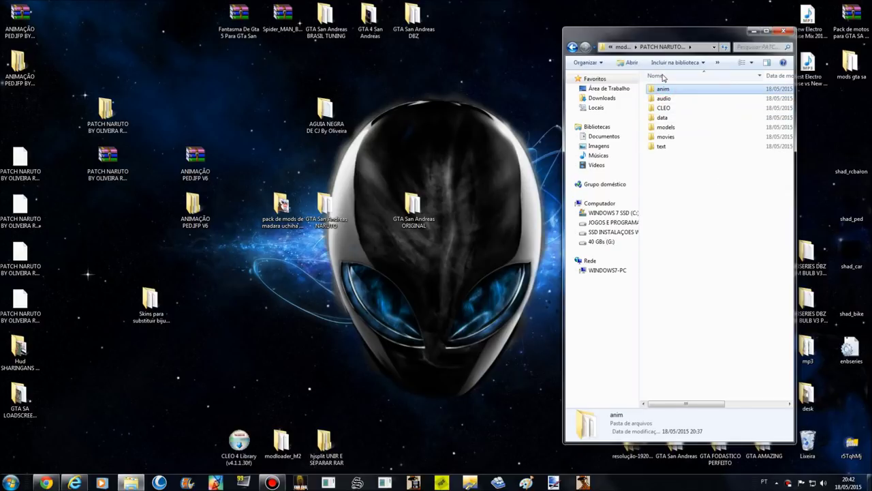
double_click(667, 109)
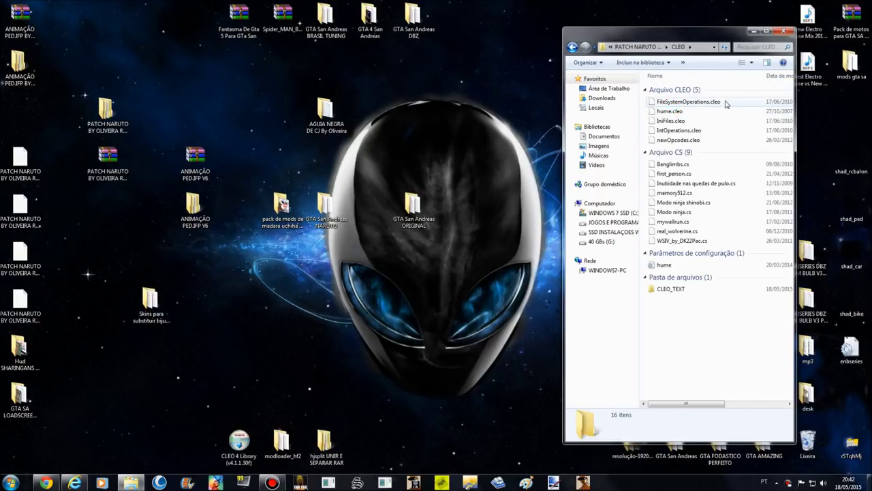
left_click(573, 47)
Open the patch's anim folder and copy ped.ifp from the Ninjas Anims folder inside the desktop's ANIMAÇÃO PED.IFP folder
double_click(664, 89)
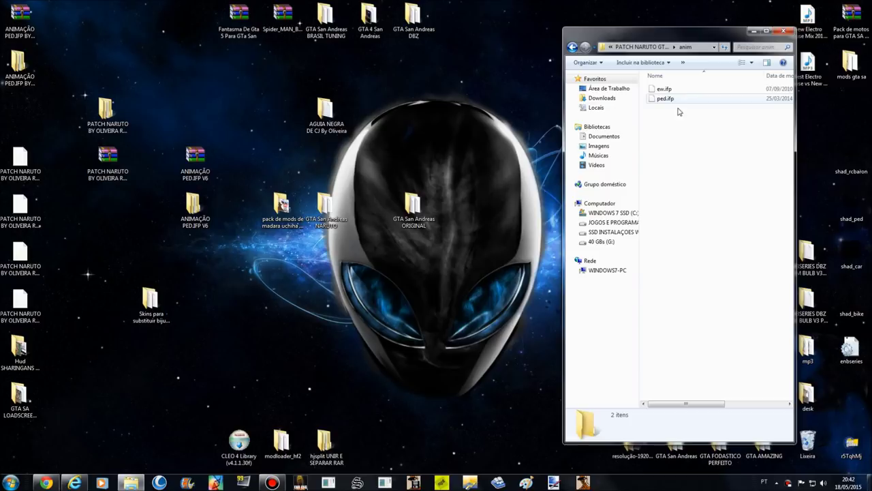
double_click(20, 65)
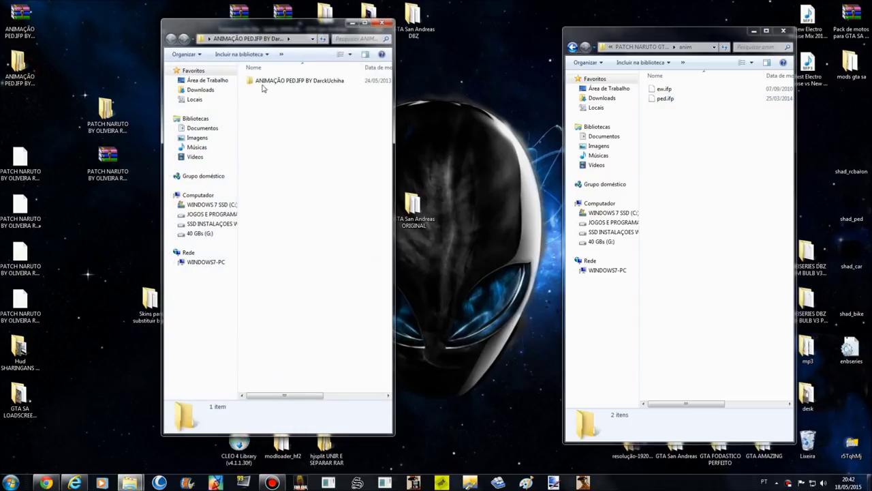
left_click(270, 81)
double_click(270, 82)
double_click(276, 82)
right_click(271, 83)
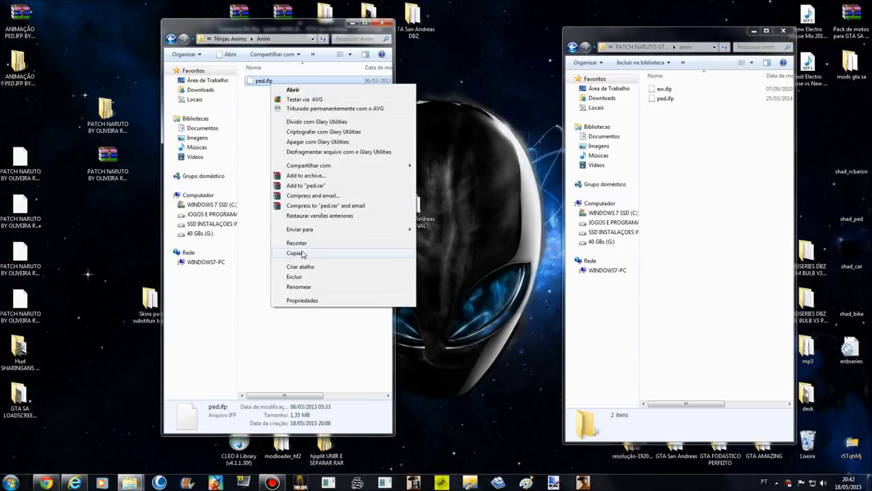
left_click(302, 252)
Replace ew.ifp and ped.ifp in the patch's anim folder with the copied ped.ifp, and open the patch's CLEO folder
left_click_drag(699, 88, 698, 113)
key("Delete")
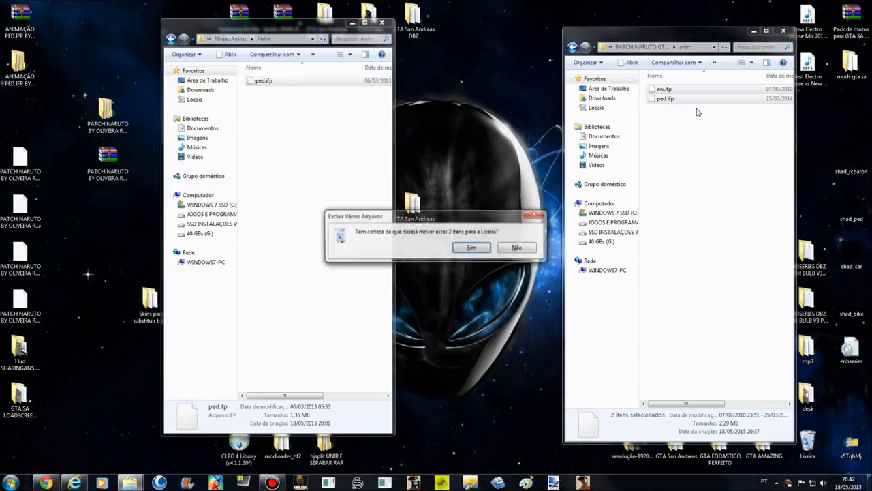
key("Return")
right_click(693, 109)
left_click(721, 172)
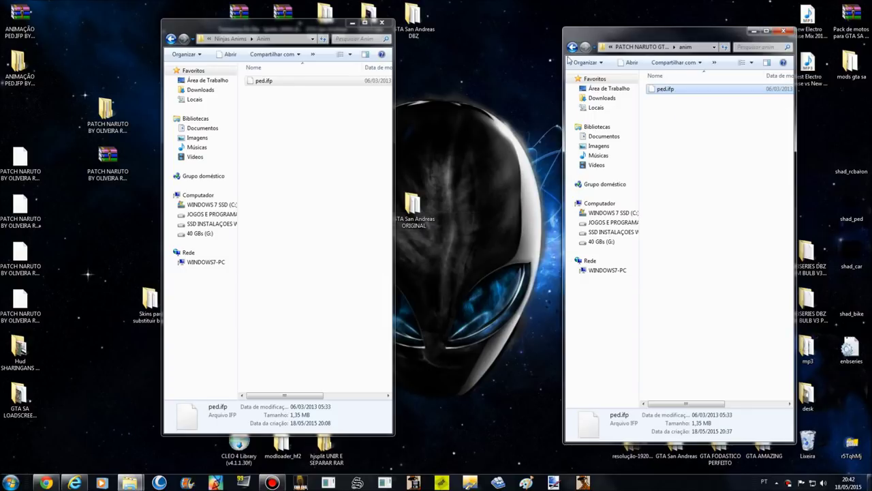
left_click(572, 47)
double_click(664, 108)
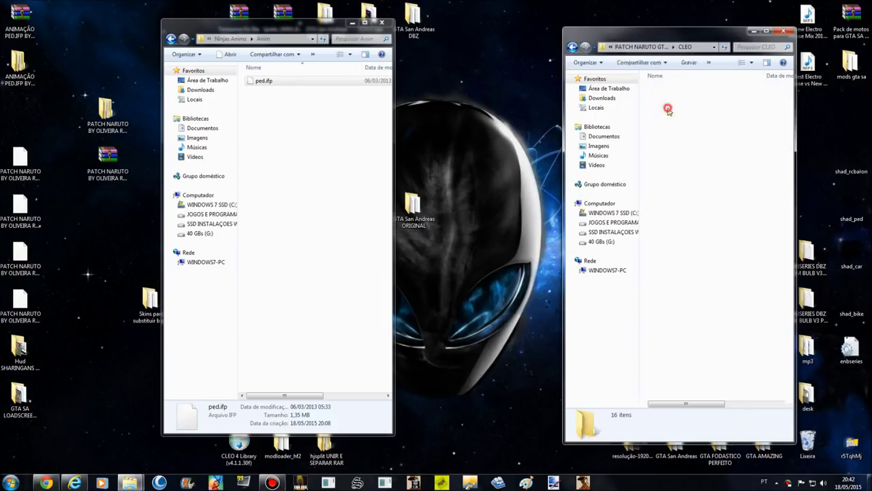
Move Modo ninja.cs and Modo ninja shinobi.cs out to the desktop and put them back into the CLEO folder
left_click_drag(718, 210, 492, 131)
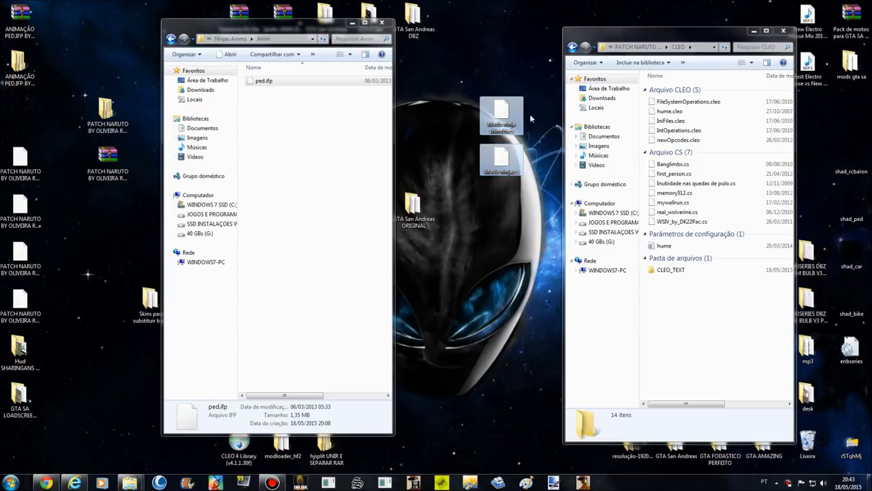
left_click(19, 92)
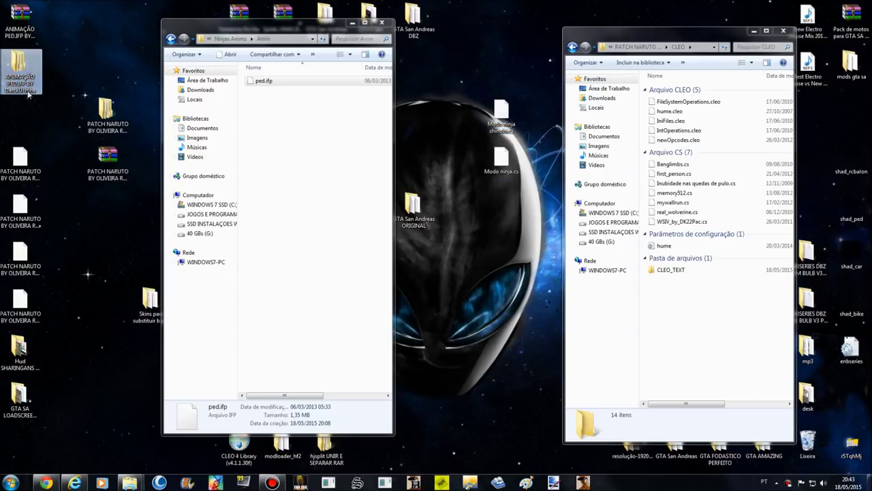
left_click_drag(508, 74, 506, 194)
left_click_drag(501, 160, 728, 225)
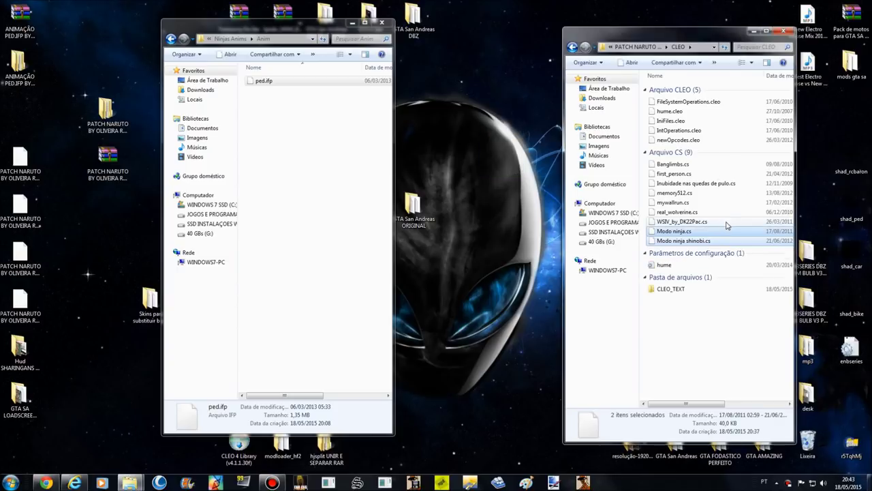
left_click(688, 174)
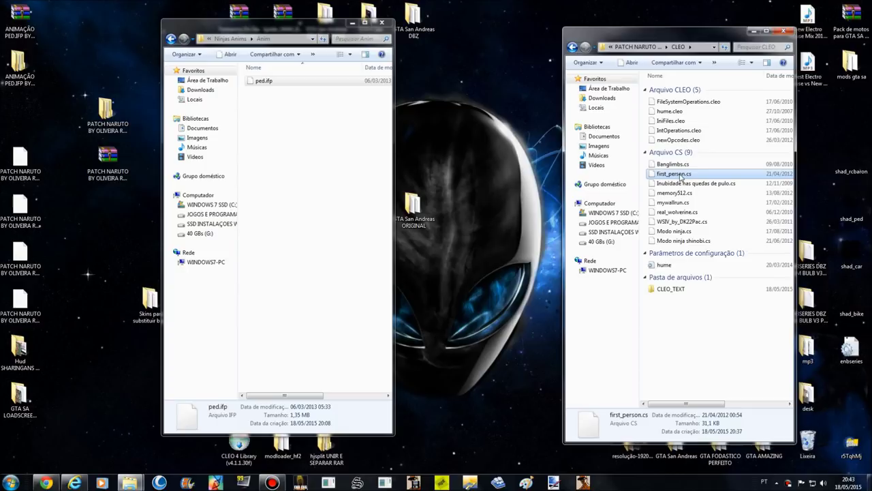
key("Delete")
left_click(684, 177)
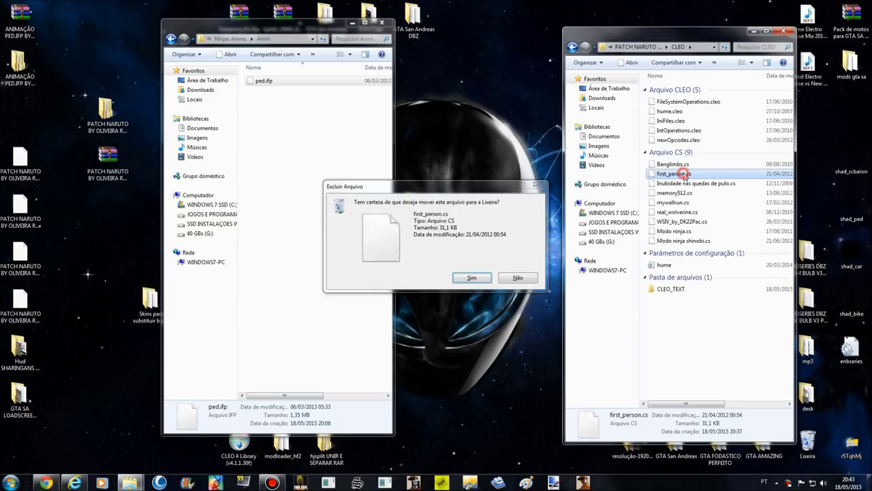
left_click(528, 277)
Move first_person.cs and newOpcodes.cleo from the patch's CLEO folder to the desktop
left_click_drag(690, 174, 503, 119)
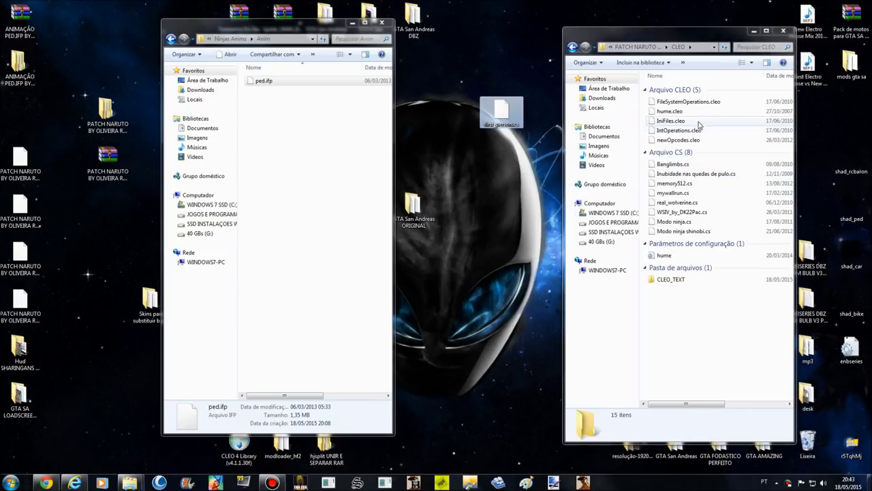
left_click(700, 141)
left_click_drag(700, 142, 545, 123)
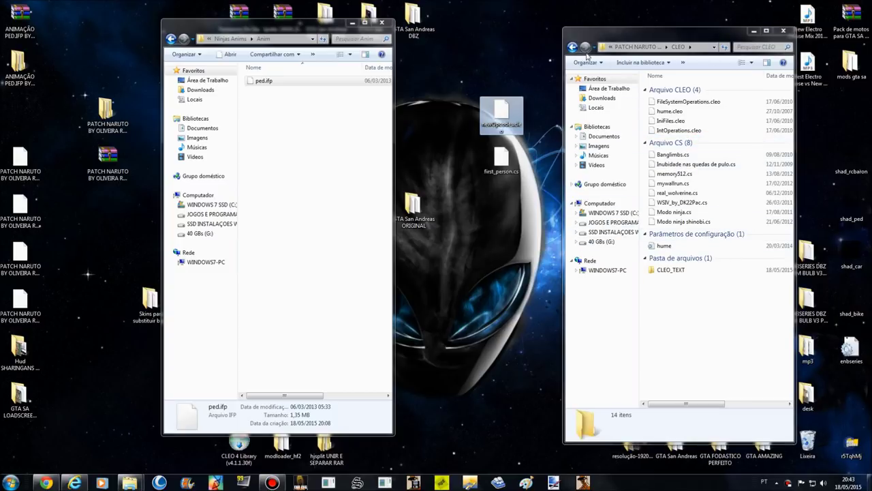
Point out Modo ninja.cs and Modo ninja shinobi.cs in the CLEO folder and the ANIMAÇÃO PED.IFP folder on the desktop
left_click(703, 213)
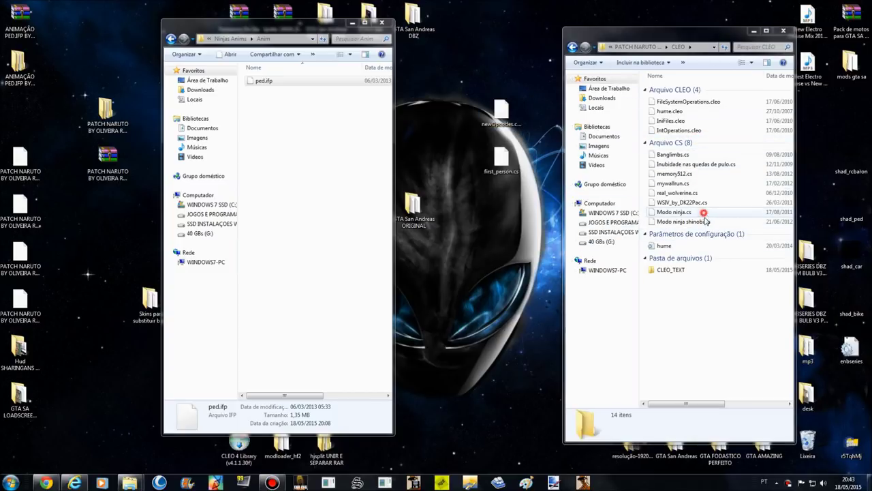
left_click_drag(703, 213, 706, 221)
left_click(28, 63)
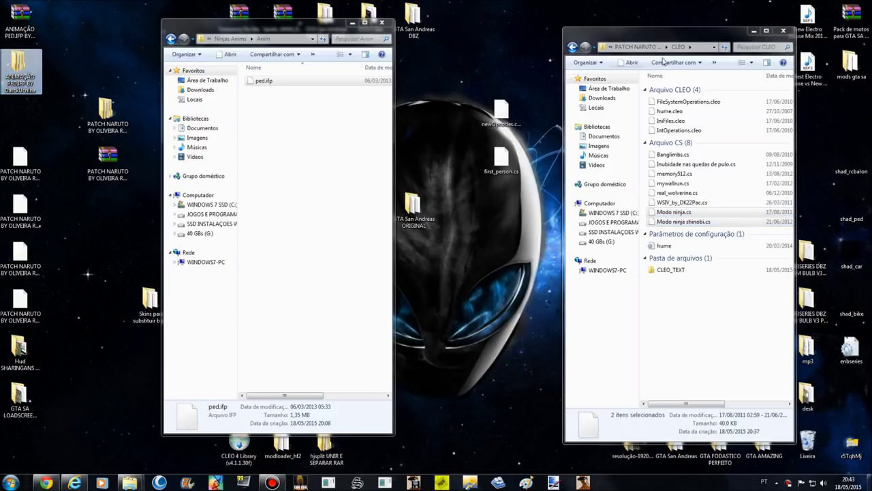
Go back to the GTA San Andreas NARUTO folder and launch gta_sa
left_click(573, 46)
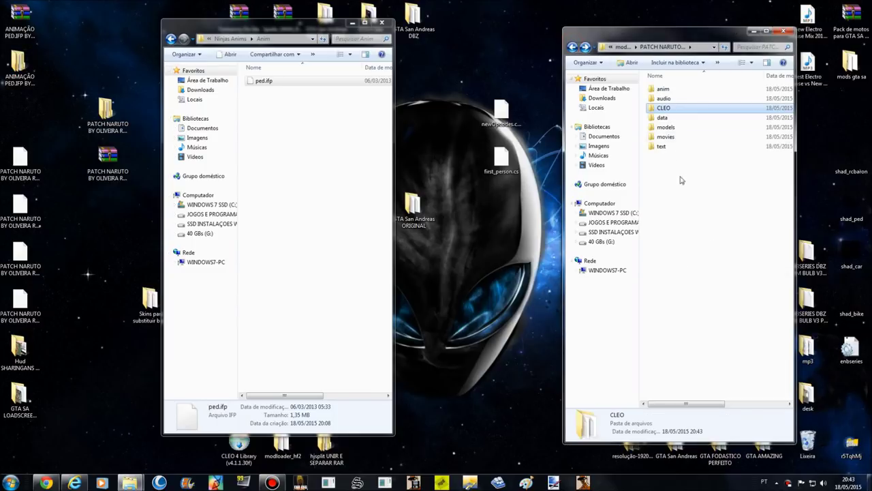
left_click(572, 46)
left_click(573, 46)
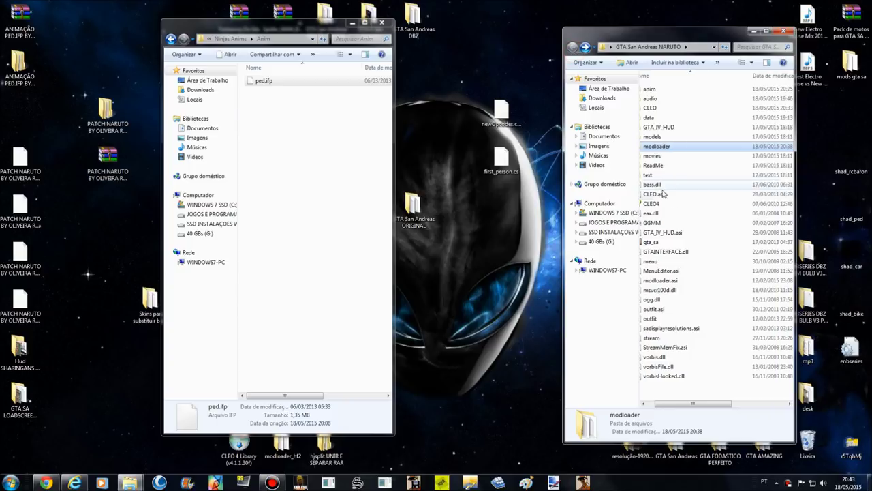
double_click(678, 241)
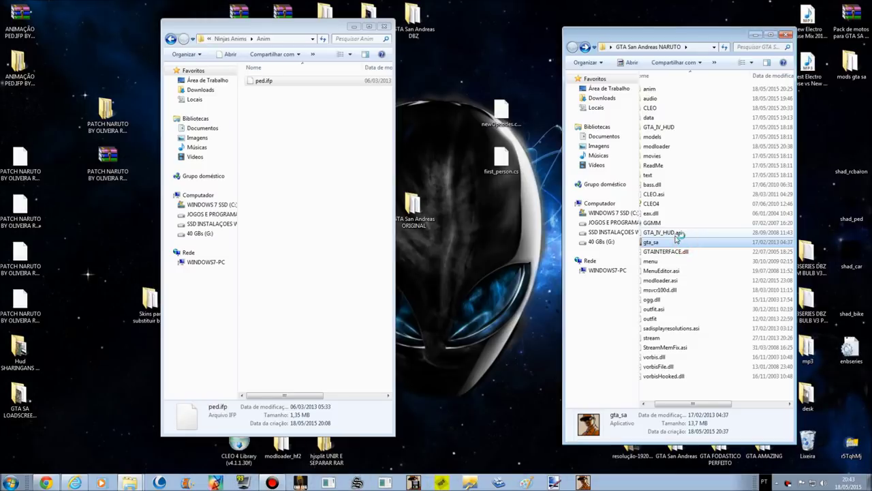